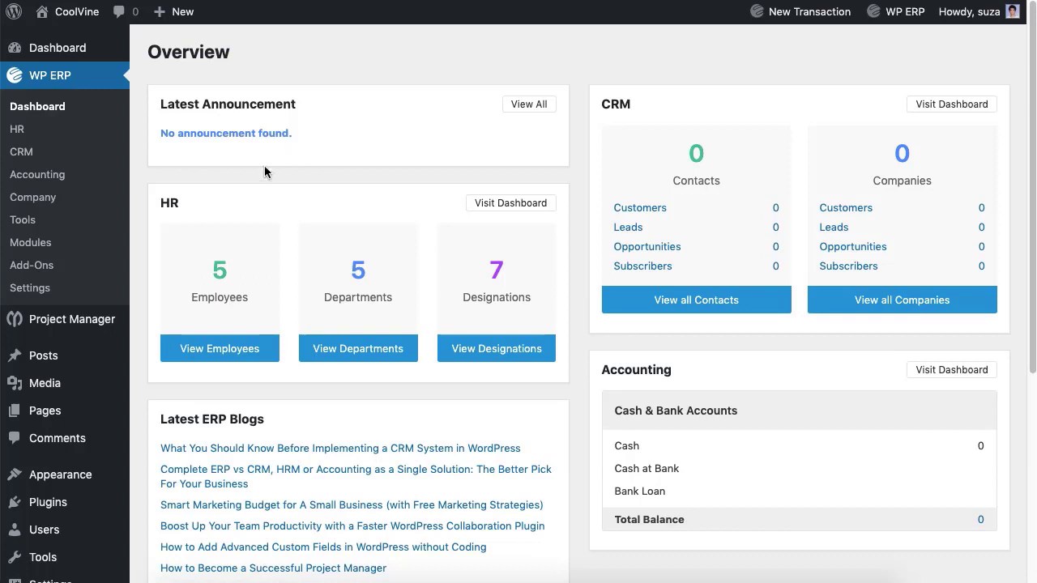
- In General settings, keep January as the financial year start and the dd-mm-yyyy date format
{"action": "left_click", "coordinate": [37, 290]}
{"action": "left_click", "coordinate": [391, 137]}
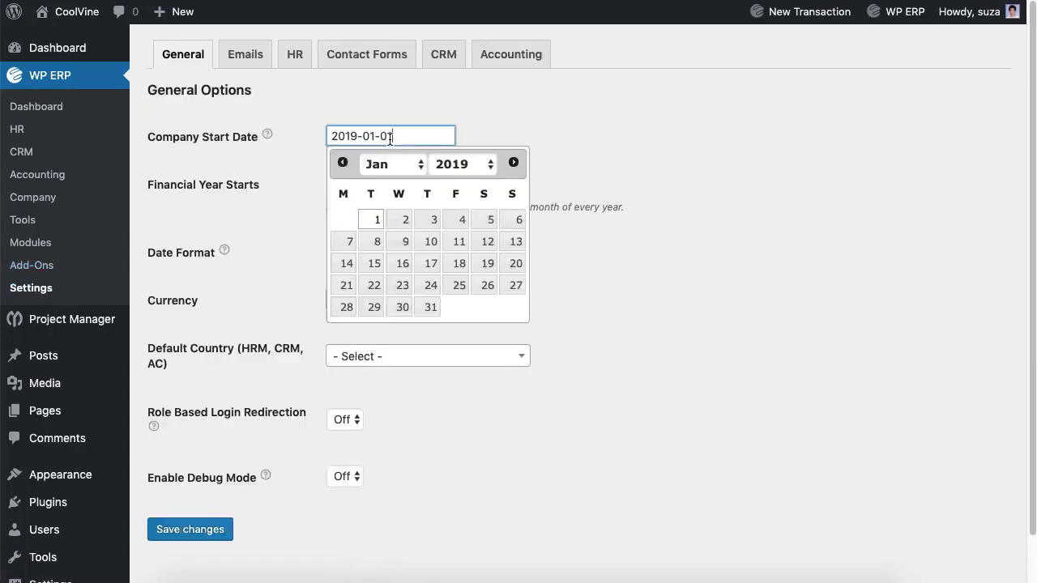
{"action": "left_click", "coordinate": [350, 186]}
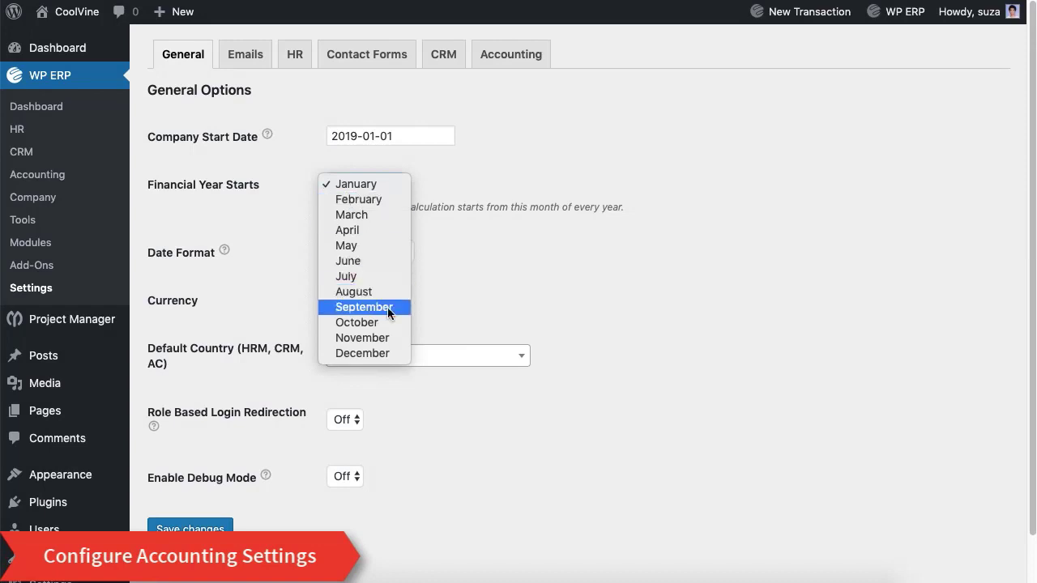
{"action": "left_click", "coordinate": [501, 305]}
{"action": "left_click", "coordinate": [381, 251]}
{"action": "left_click", "coordinate": [466, 285]}
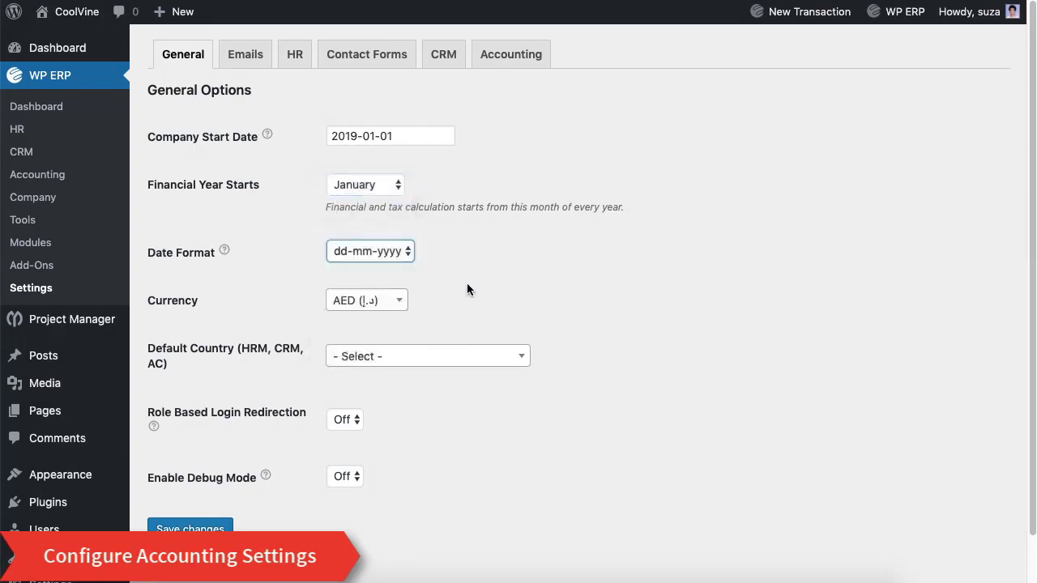
- Set currency to USD ($) and default country to United States (US), debug off, and save
{"action": "left_click", "coordinate": [375, 301]}
{"action": "type", "text": "U"}
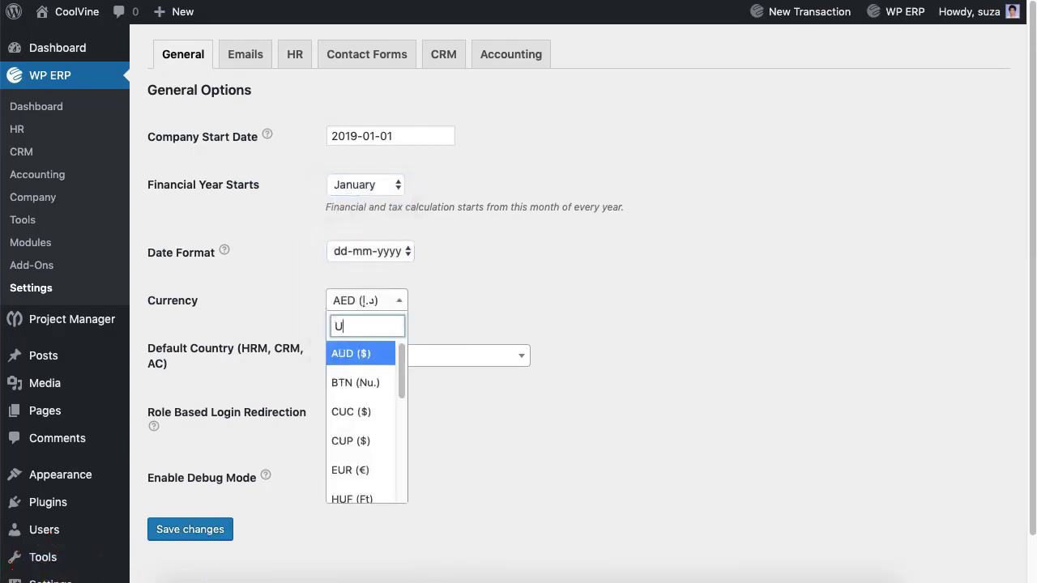
{"action": "type", "text": "S"}
{"action": "key", "text": "Return"}
{"action": "left_click", "coordinate": [444, 358]}
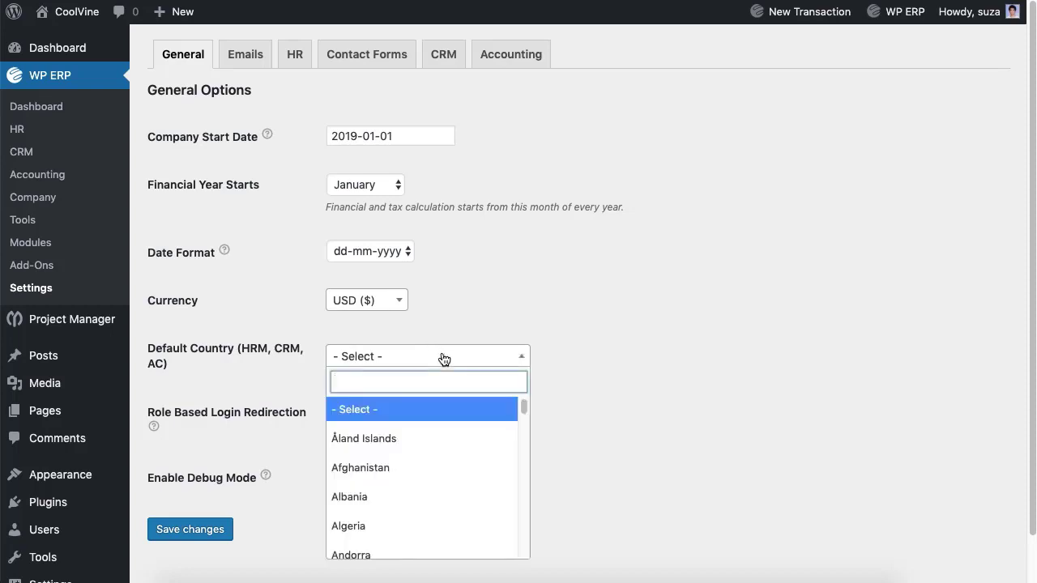
{"action": "type", "text": "United"}
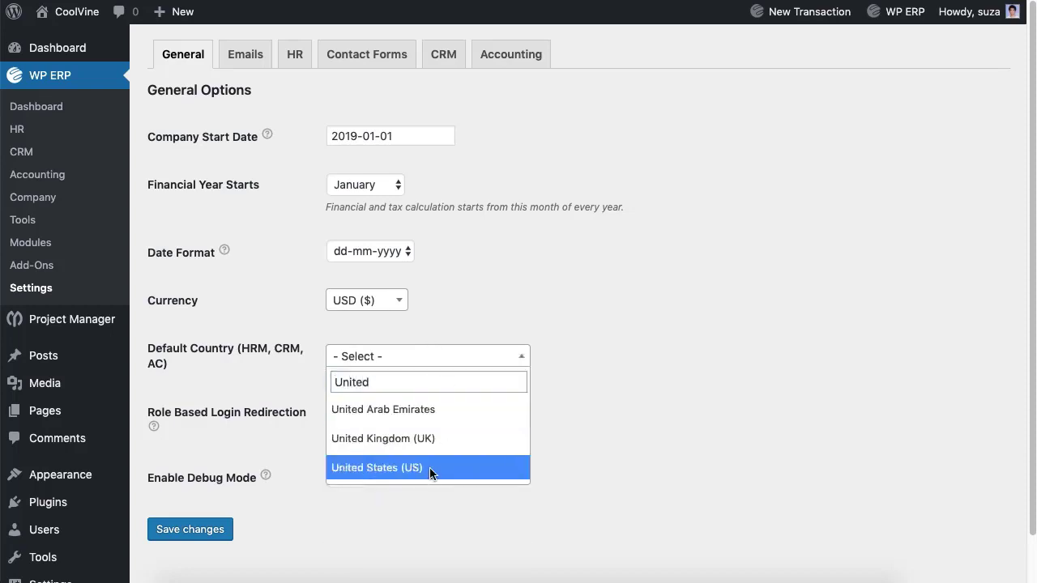
{"action": "left_click", "coordinate": [430, 468]}
{"action": "left_click", "coordinate": [344, 421]}
{"action": "left_click", "coordinate": [348, 476]}
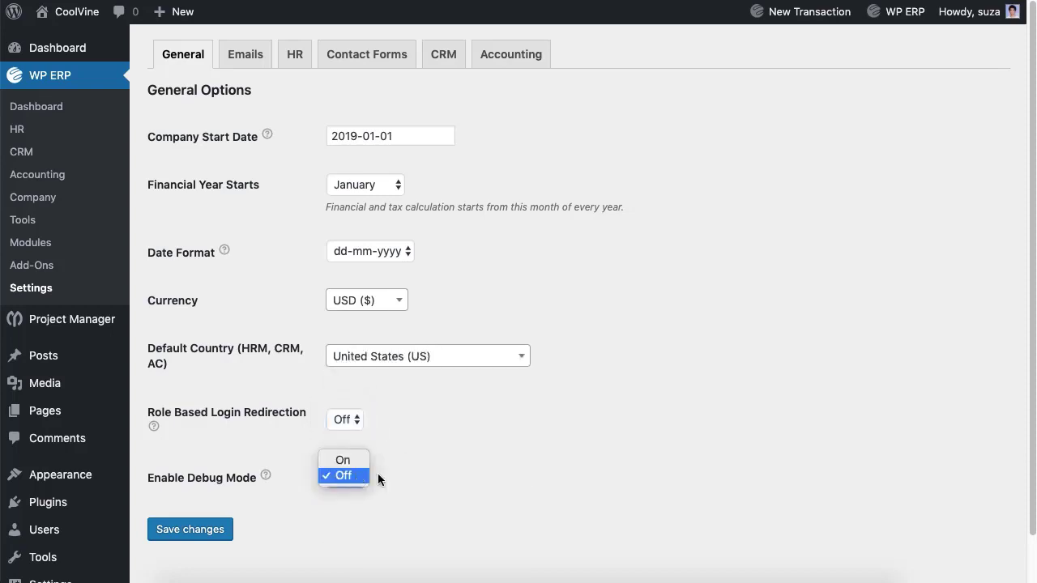
{"action": "left_click", "coordinate": [345, 476]}
{"action": "left_click", "coordinate": [208, 533]}
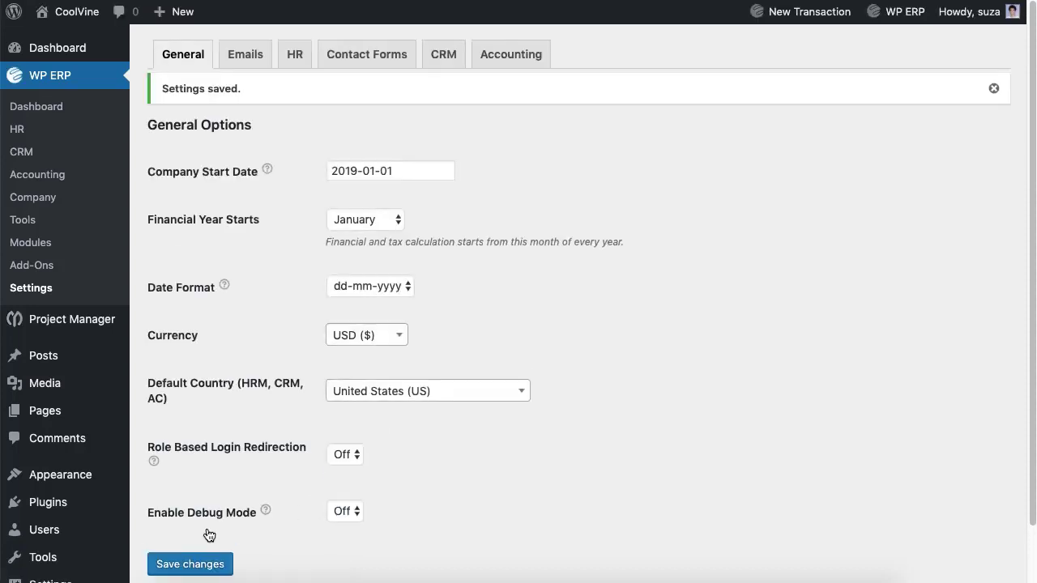
- In Accounting settings, keep auto import off, save customer settings, and leave currency position on Left
{"action": "left_click", "coordinate": [504, 56]}
{"action": "left_click", "coordinate": [347, 200]}
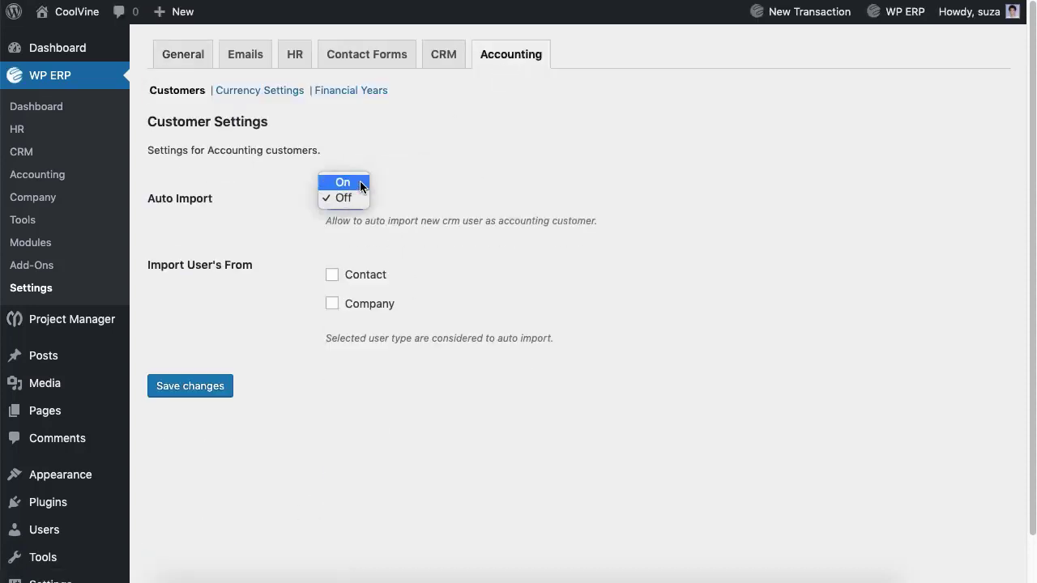
{"action": "left_click", "coordinate": [354, 197]}
{"action": "left_click", "coordinate": [334, 277]}
{"action": "left_click", "coordinate": [209, 388]}
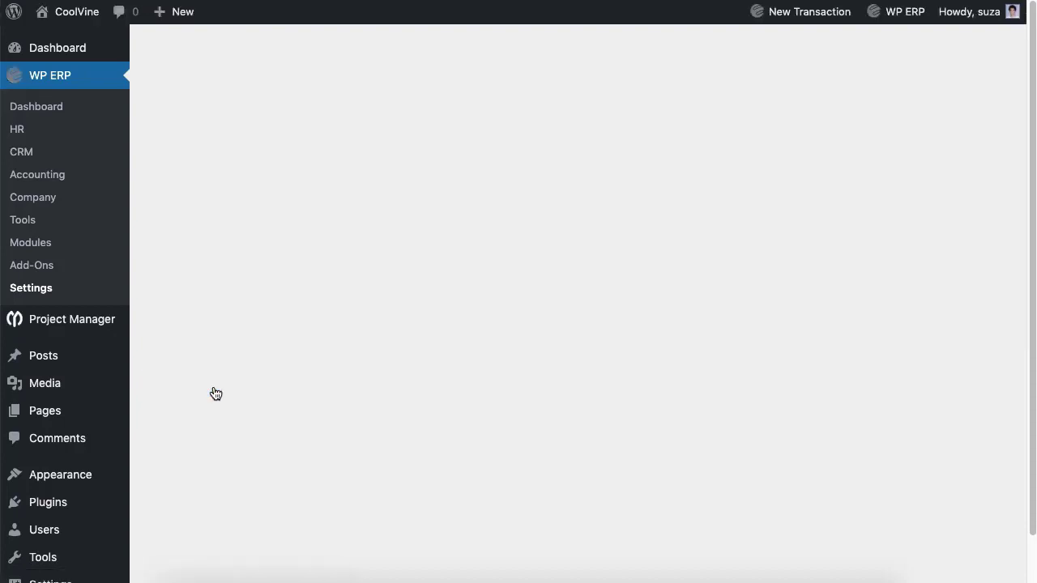
{"action": "left_click", "coordinate": [260, 128]}
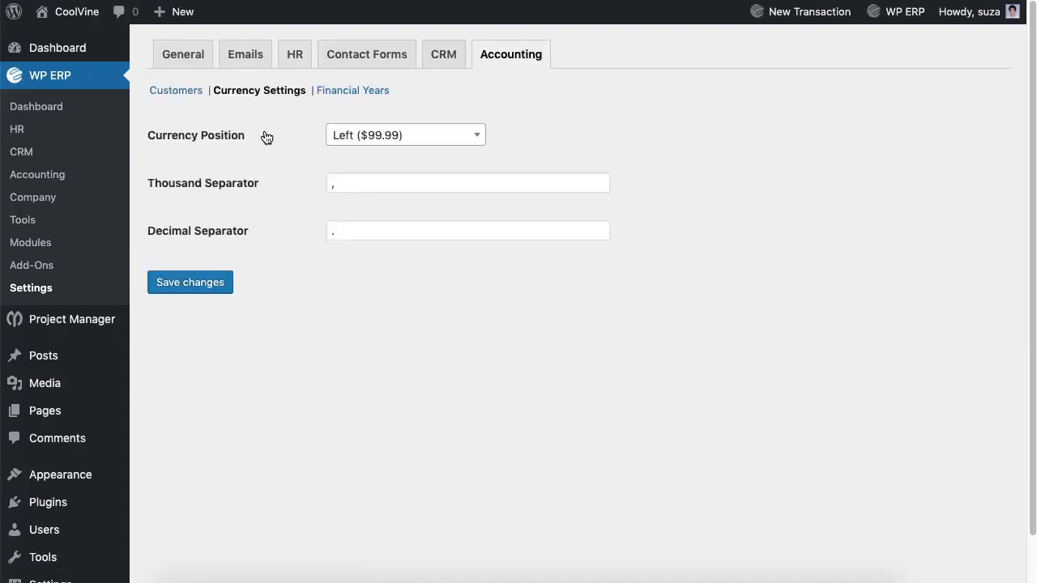
{"action": "left_click", "coordinate": [381, 135]}
{"action": "key", "text": "Escape"}
- Add financial year 2020 running 2020-01-01 to 2020-12-31 and save it
{"action": "left_click", "coordinate": [364, 96]}
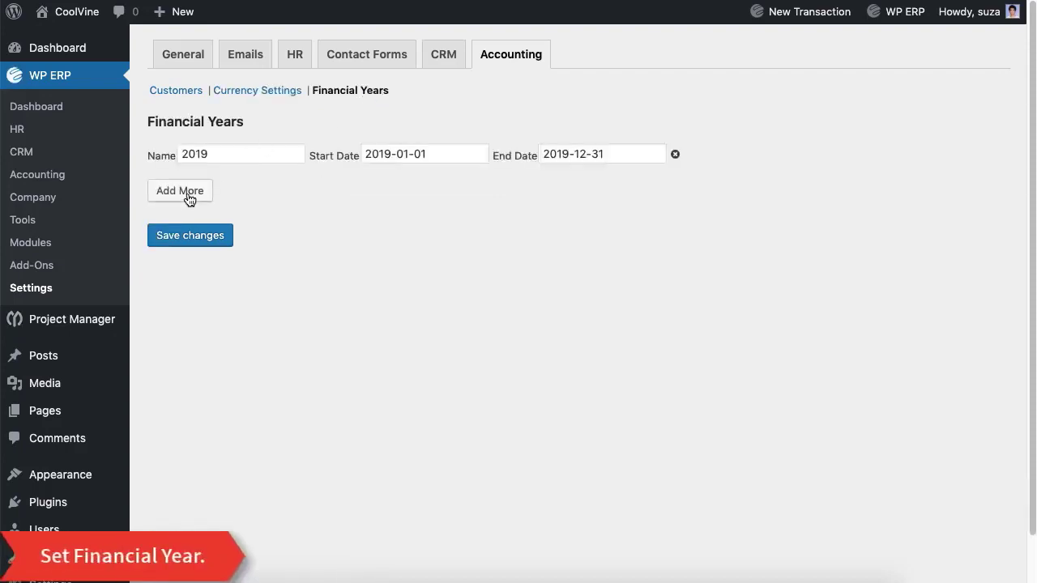
{"action": "left_click", "coordinate": [187, 199]}
{"action": "left_click", "coordinate": [197, 178]}
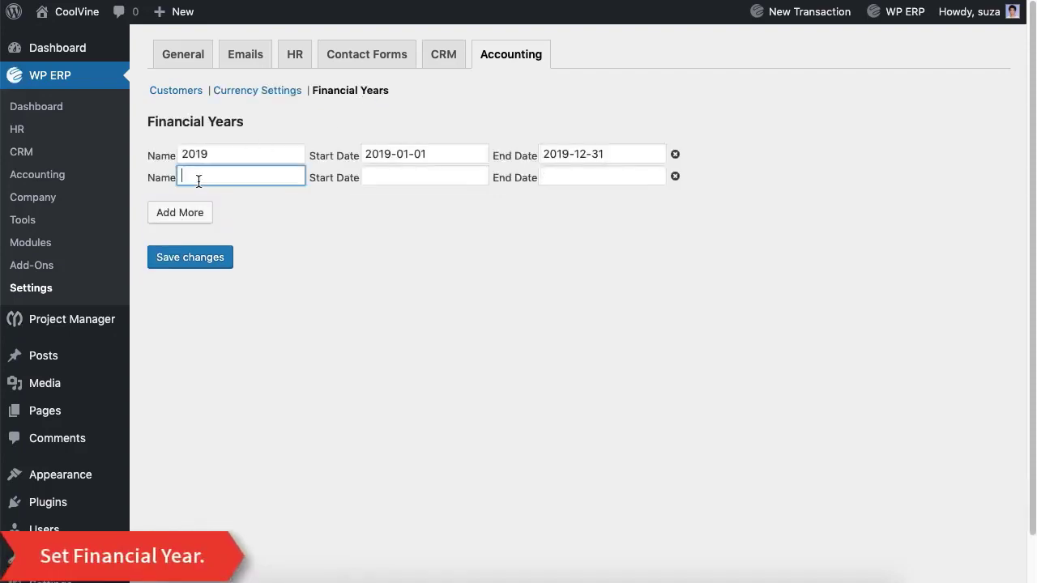
{"action": "type", "text": "2020"}
{"action": "left_click", "coordinate": [400, 178]}
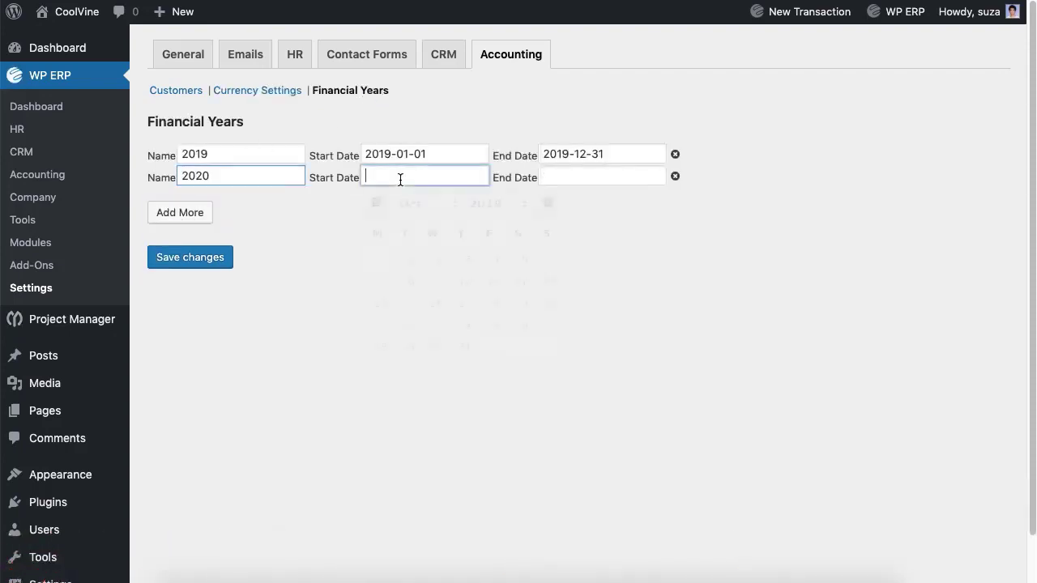
{"action": "left_click", "coordinate": [437, 259]}
{"action": "left_click", "coordinate": [597, 182]}
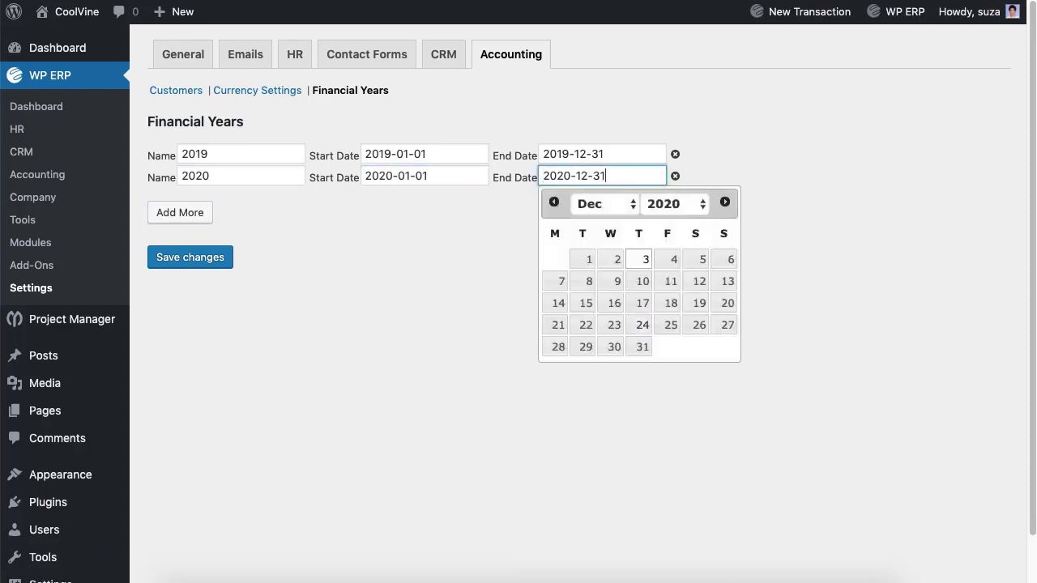
{"action": "left_click", "coordinate": [639, 345]}
{"action": "left_click", "coordinate": [200, 266]}
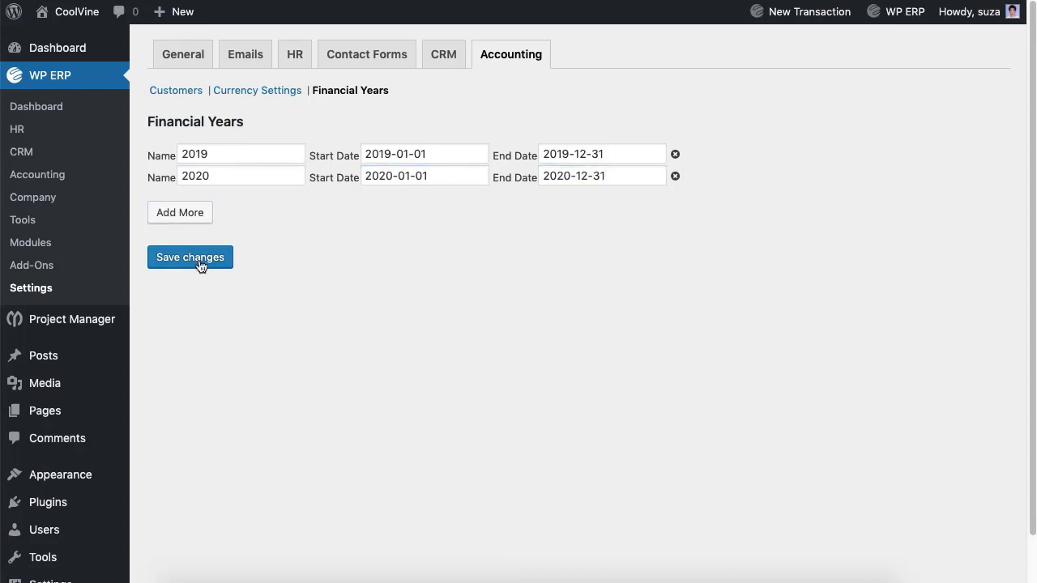
- Open the Chart of Accounts and scroll through the Asset, Liability, Equity and Expense sections
{"action": "left_click", "coordinate": [43, 177]}
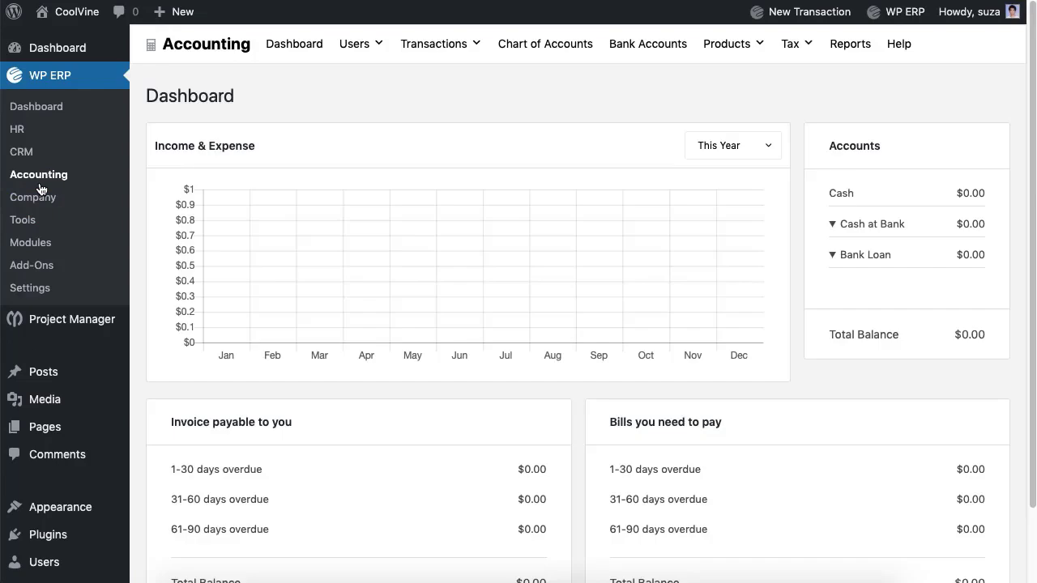
{"action": "left_click", "coordinate": [523, 64]}
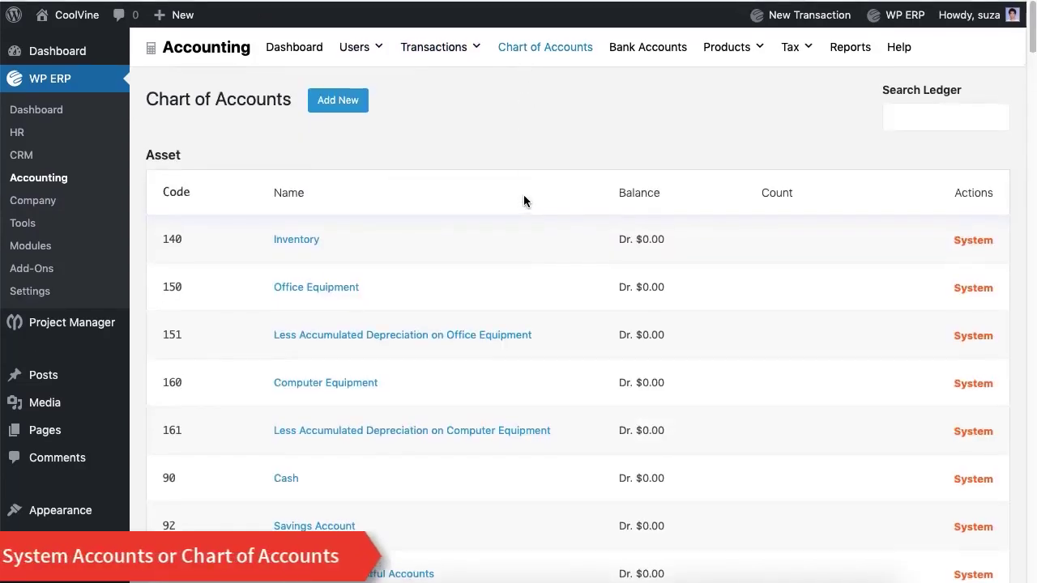
{"action": "scroll", "coordinate": [524, 197], "scroll_direction": "down", "scroll_amount": 3}
{"action": "scroll", "coordinate": [523, 198], "scroll_direction": "down", "scroll_amount": 13}
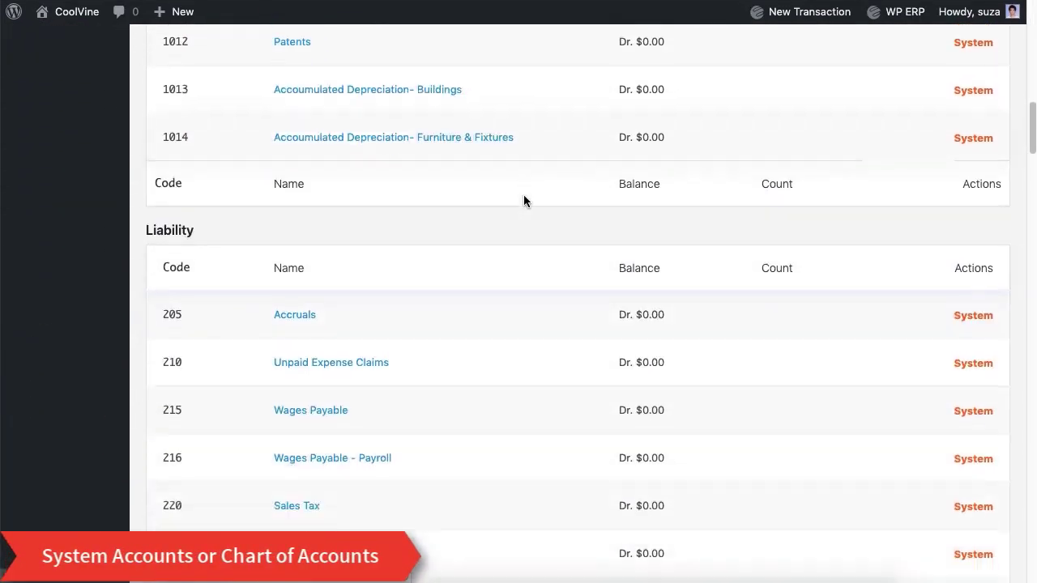
{"action": "scroll", "coordinate": [523, 201], "scroll_direction": "down", "scroll_amount": 20}
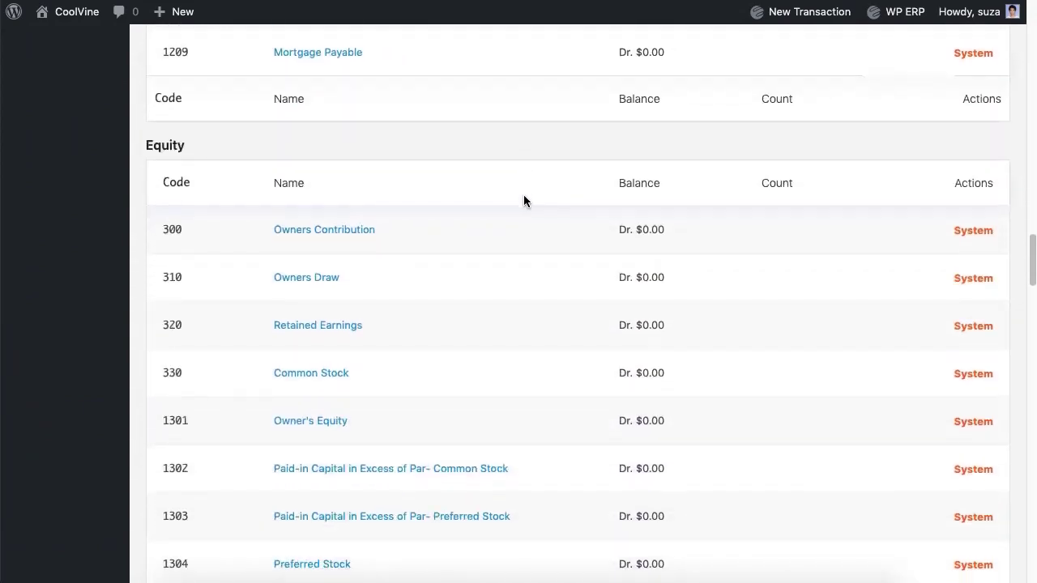
{"action": "scroll", "coordinate": [524, 200], "scroll_direction": "down", "scroll_amount": 17}
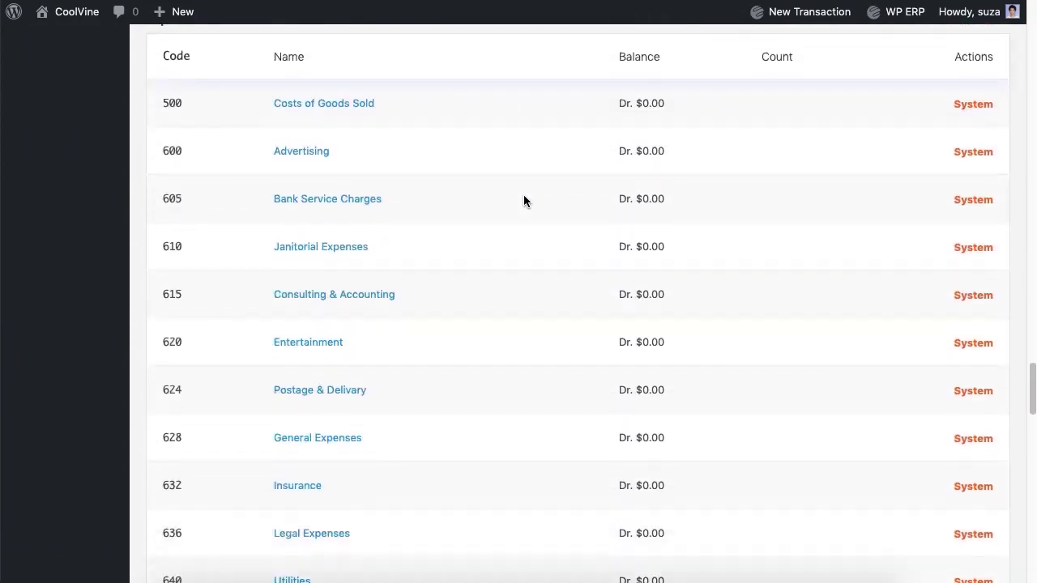
{"action": "scroll", "coordinate": [524, 201], "scroll_direction": "down", "scroll_amount": 17}
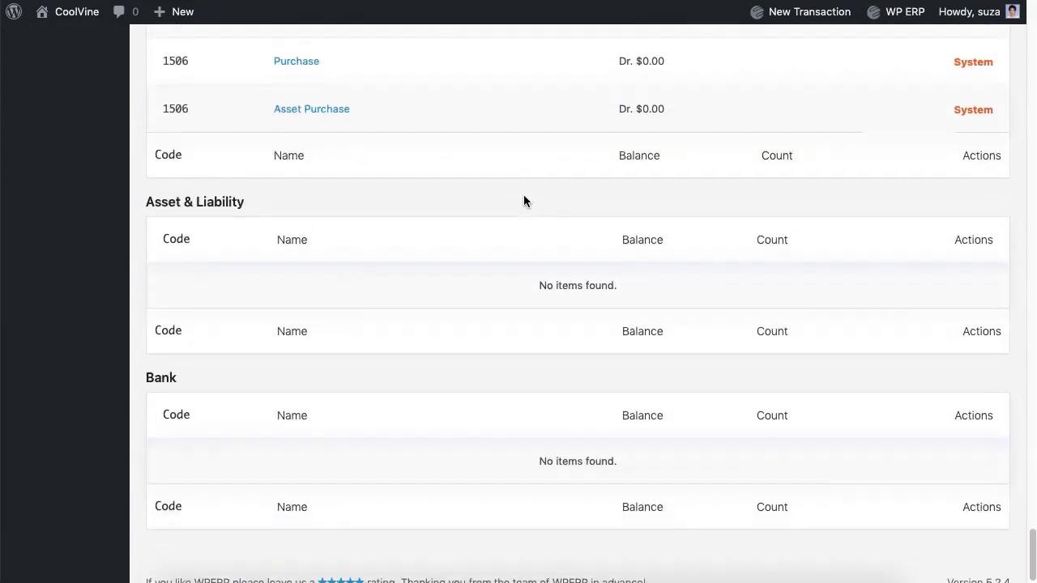
{"action": "scroll", "coordinate": [523, 201], "scroll_direction": "up", "scroll_amount": 20}
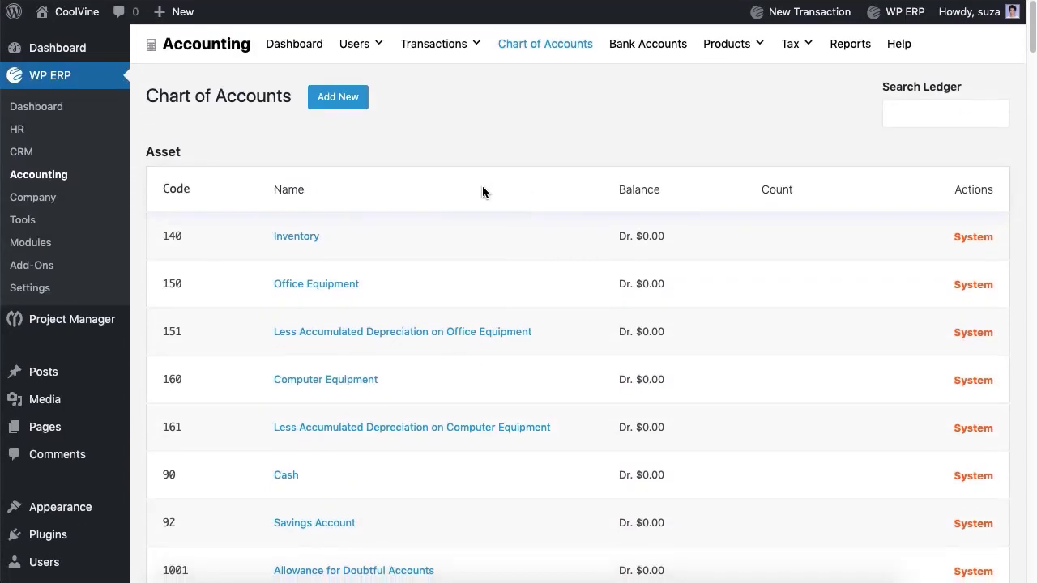
- Create a Snacks account of type Expense
{"action": "left_click", "coordinate": [347, 110]}
{"action": "left_click", "coordinate": [328, 159]}
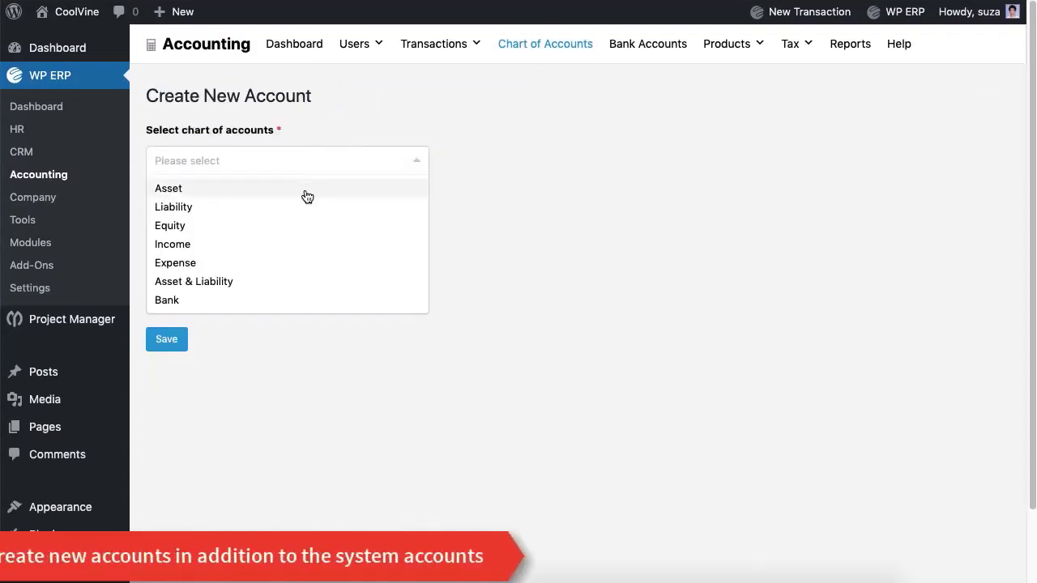
{"action": "left_click", "coordinate": [259, 264]}
{"action": "left_click", "coordinate": [243, 235]}
{"action": "type", "text": "Snacks Expense"}
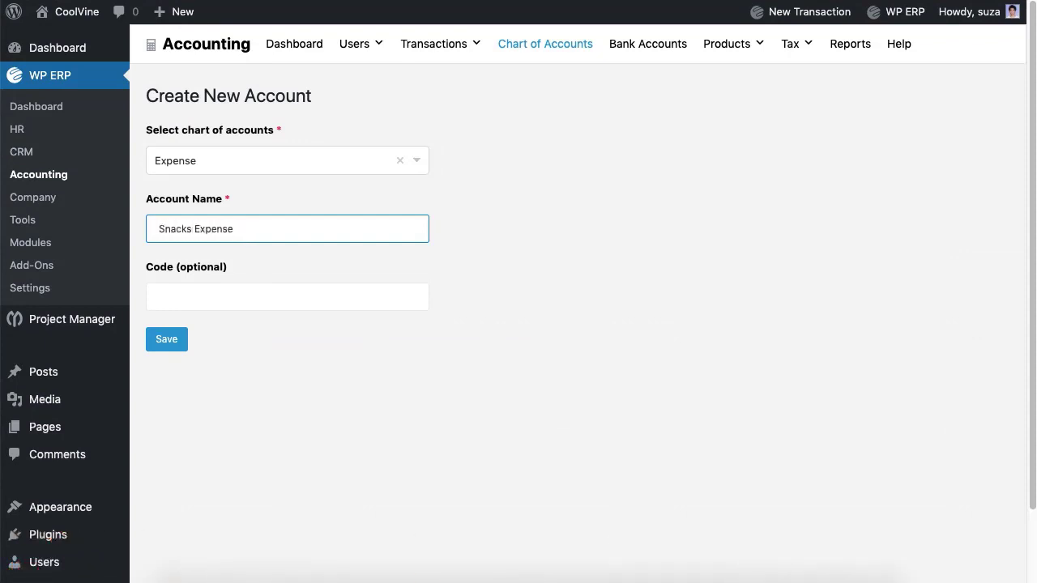
{"action": "left_click", "coordinate": [285, 307]}
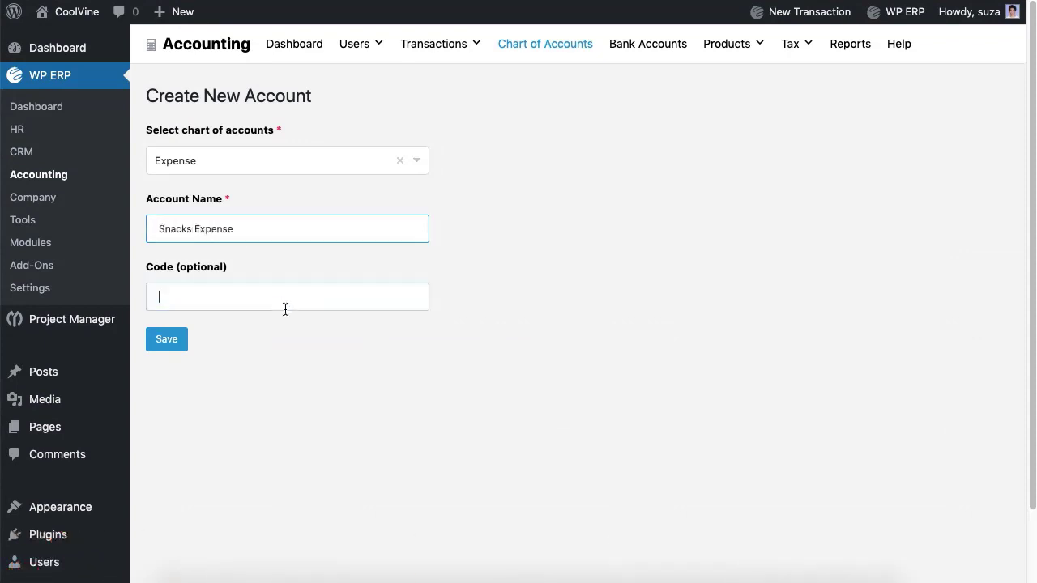
{"action": "left_click", "coordinate": [186, 344]}
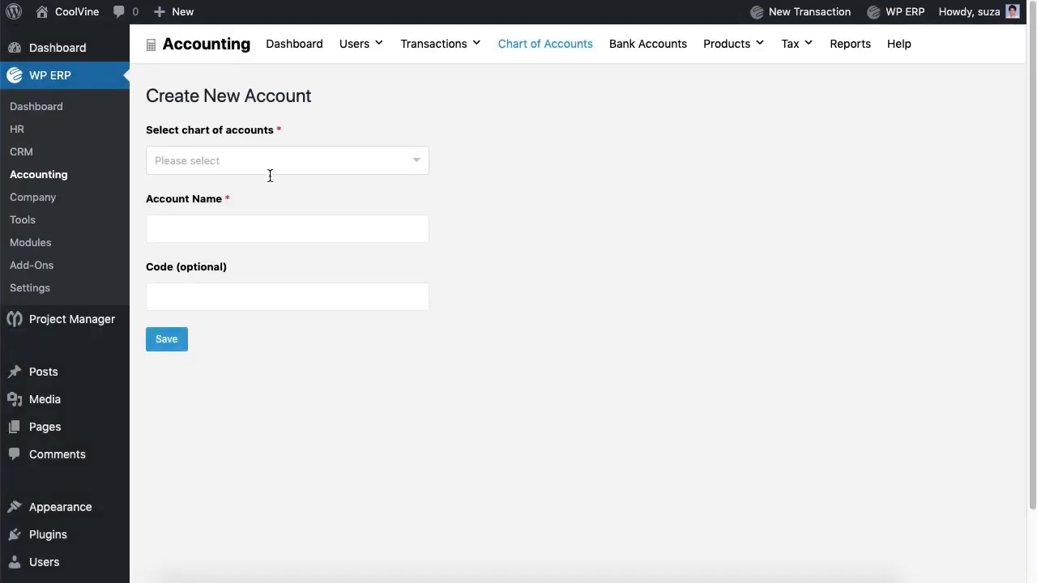
- Create a Bank account named Eastern Bank Ltd with code 8
{"action": "left_click", "coordinate": [270, 169]}
{"action": "left_click", "coordinate": [211, 299]}
{"action": "left_click", "coordinate": [203, 232]}
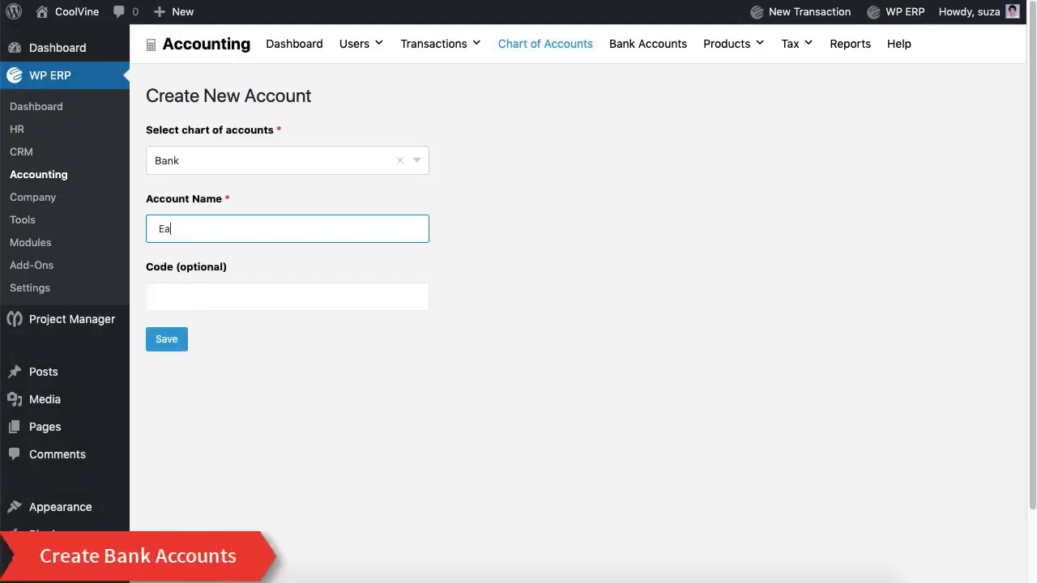
{"action": "type", "text": "Eastern Bank Ltd."}
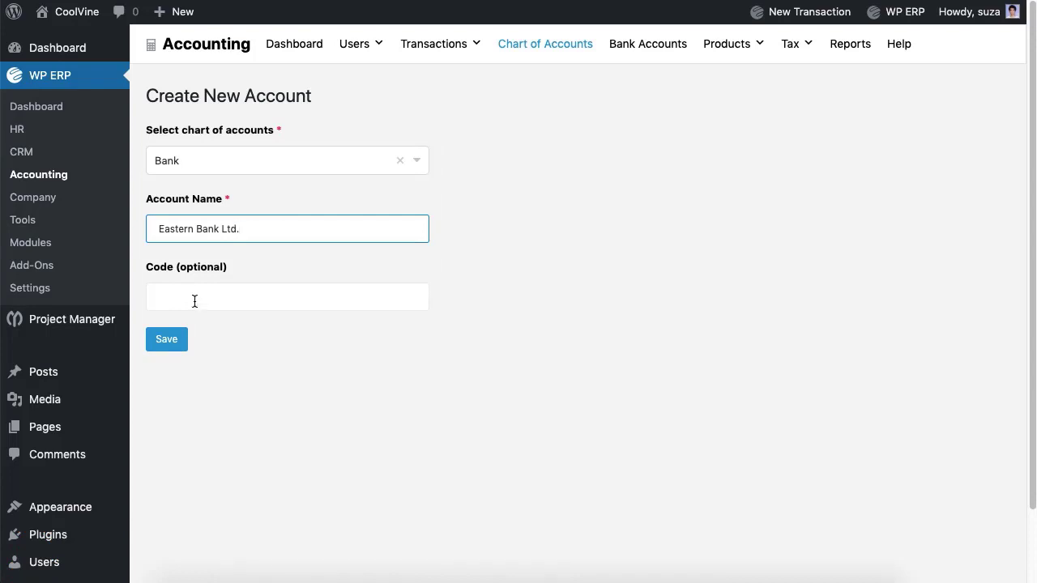
{"action": "left_click", "coordinate": [194, 301]}
{"action": "type", "text": "8"}
{"action": "left_click", "coordinate": [173, 350]}
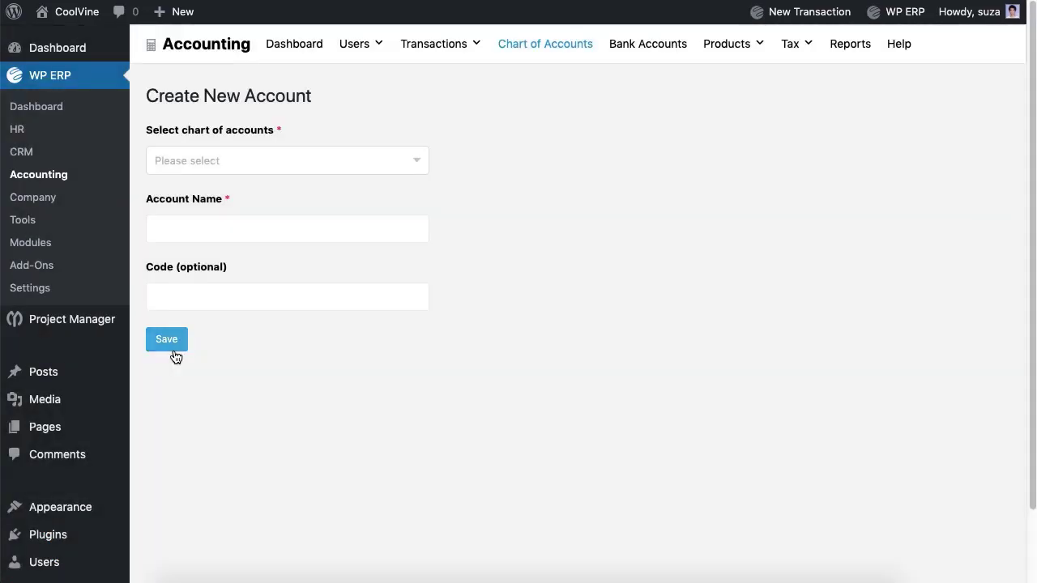
- Create a second Bank account, Standard Chartered Bank Ltd
{"action": "left_click", "coordinate": [227, 161]}
{"action": "left_click", "coordinate": [178, 301]}
{"action": "left_click", "coordinate": [198, 227]}
{"action": "type", "text": "Standsa"}
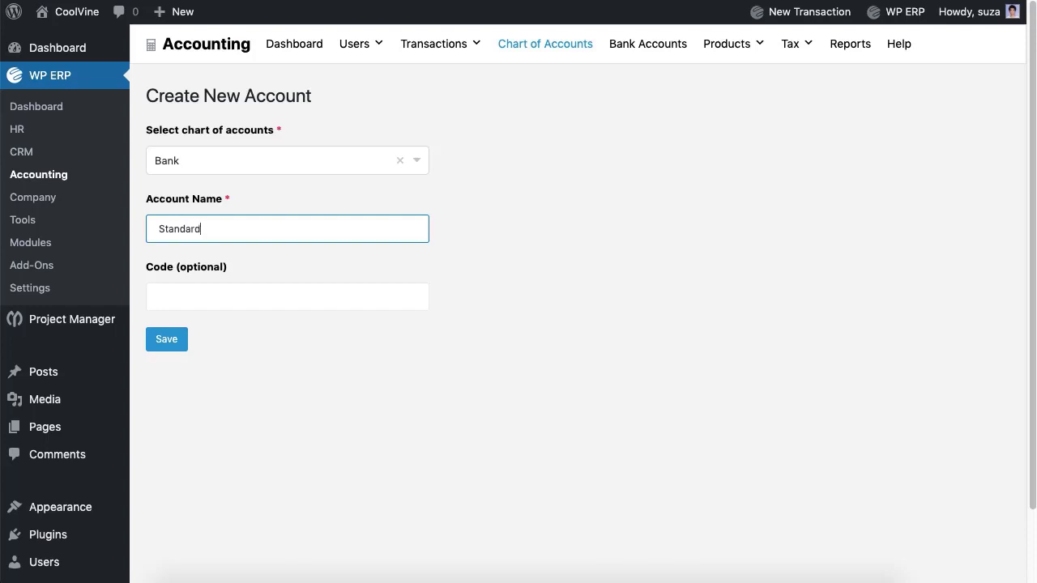
{"action": "type", "text": "Bank Ltd."}
{"action": "left_click", "coordinate": [187, 290]}
{"action": "left_click", "coordinate": [174, 347]}
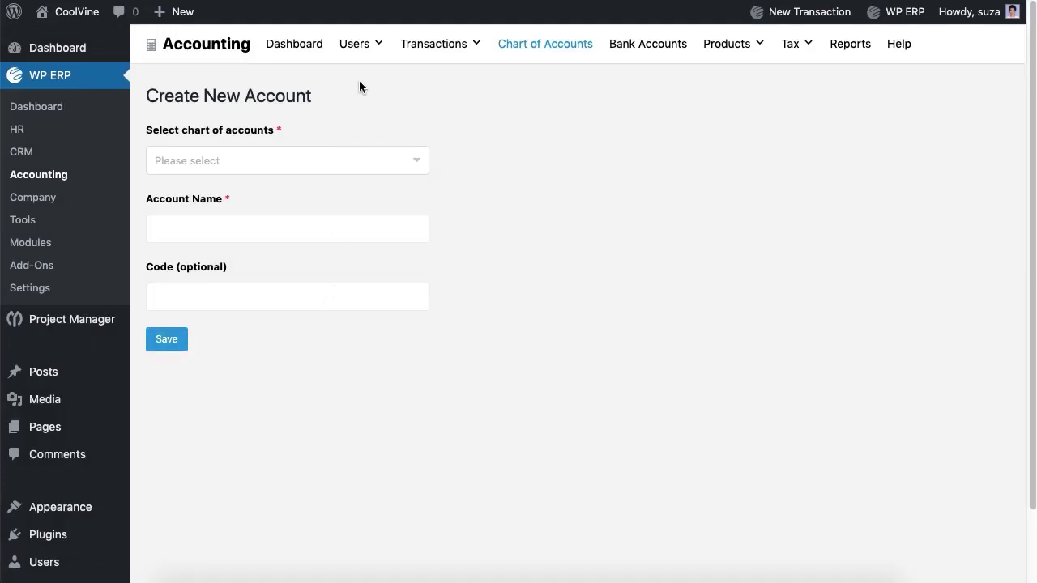
- Open the Customers list and start a new customer with their first and last name
{"action": "mouse_move", "coordinate": [359, 56]}
{"action": "left_click", "coordinate": [366, 88]}
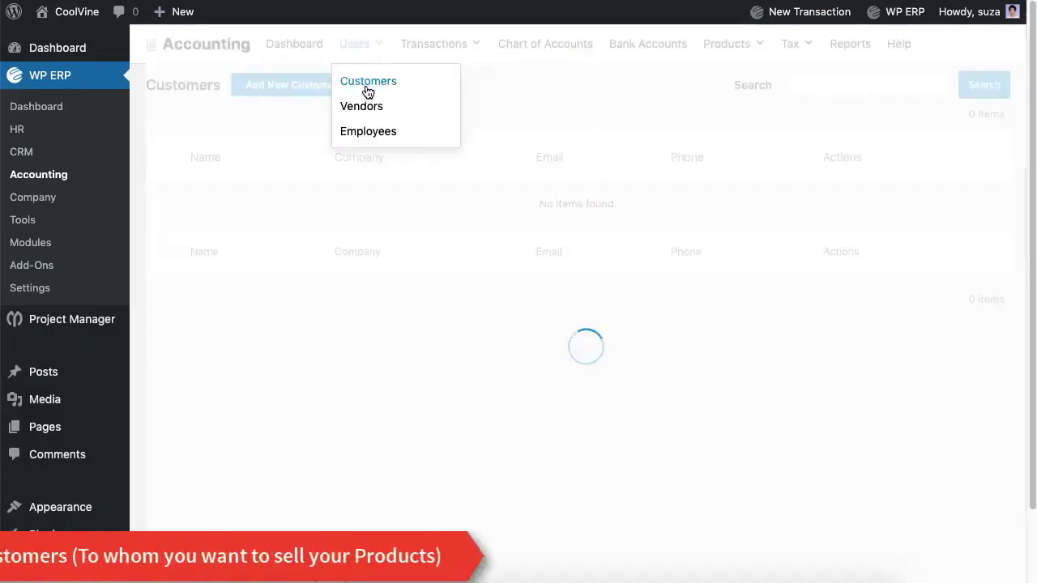
{"action": "left_click", "coordinate": [311, 94]}
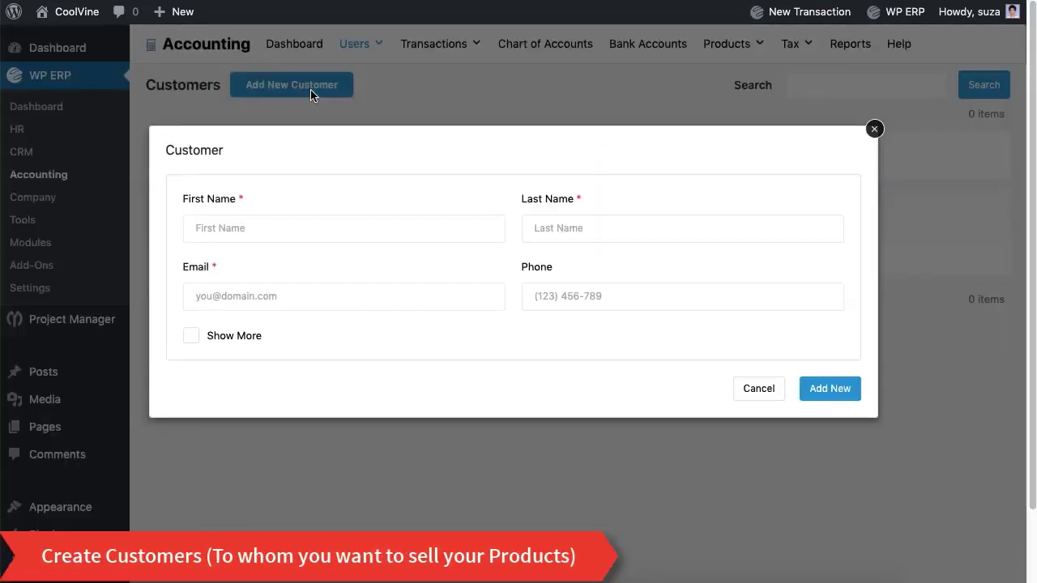
{"action": "left_click", "coordinate": [302, 227]}
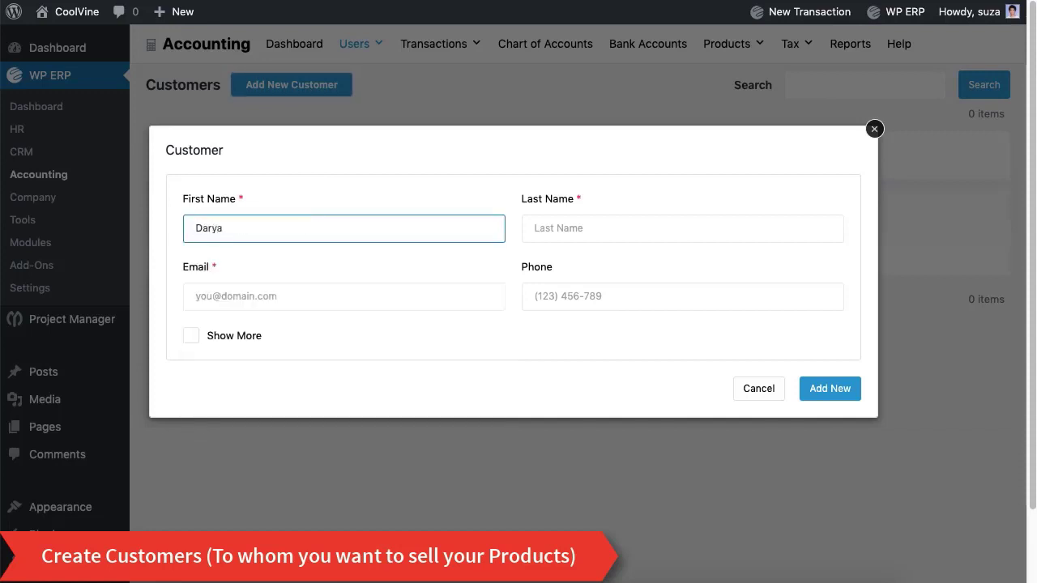
{"action": "left_click", "coordinate": [535, 228]}
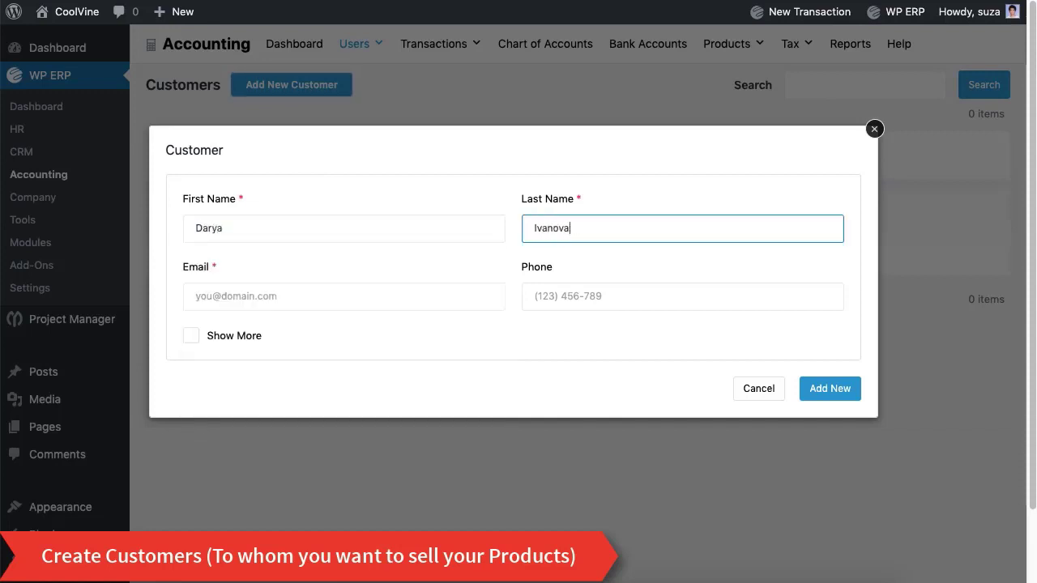
- Fill in the customer's e-mail and phone number and create the customer
{"action": "left_click", "coordinate": [239, 301]}
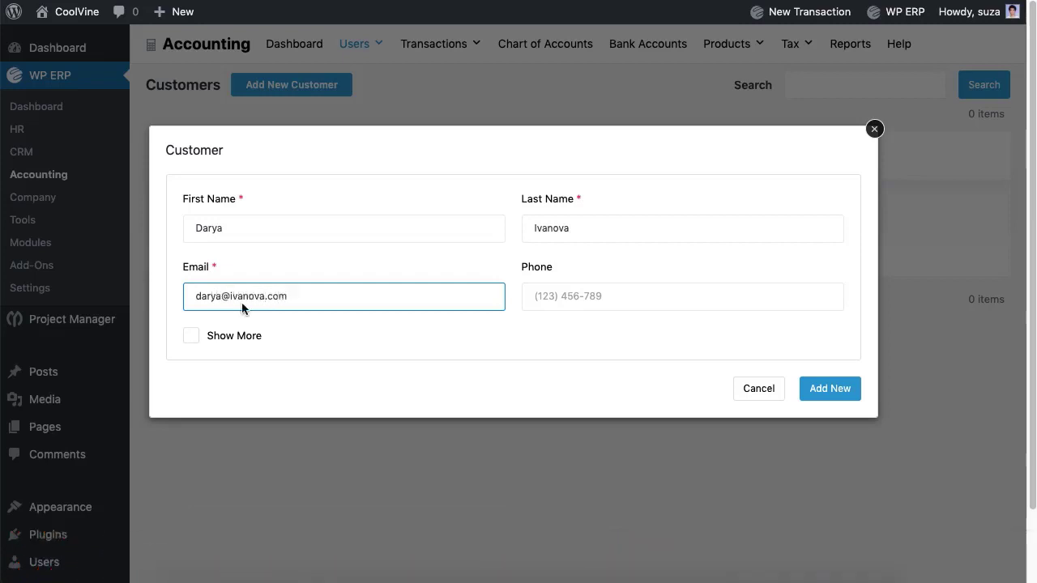
{"action": "left_click", "coordinate": [607, 296]}
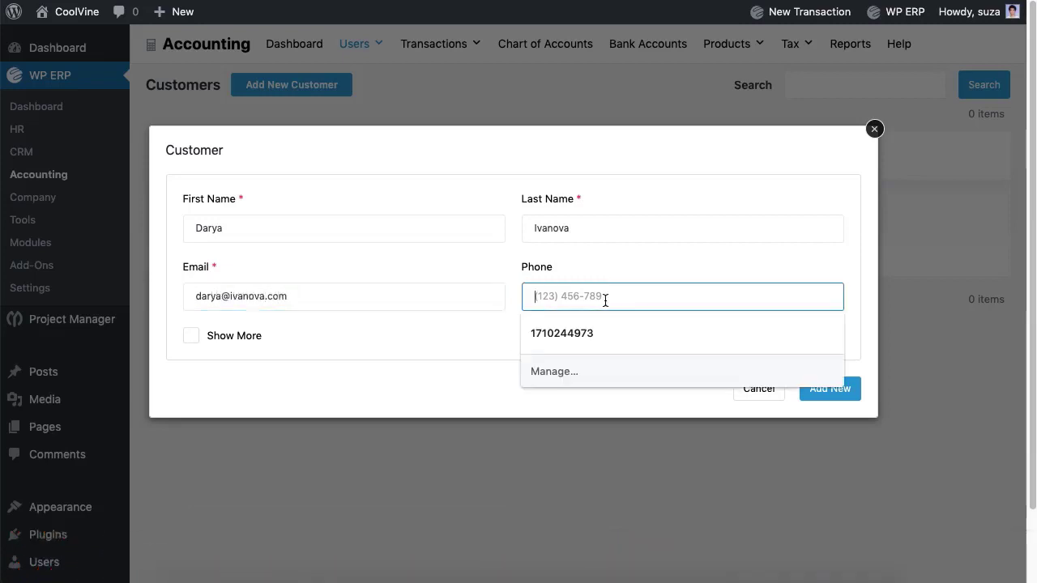
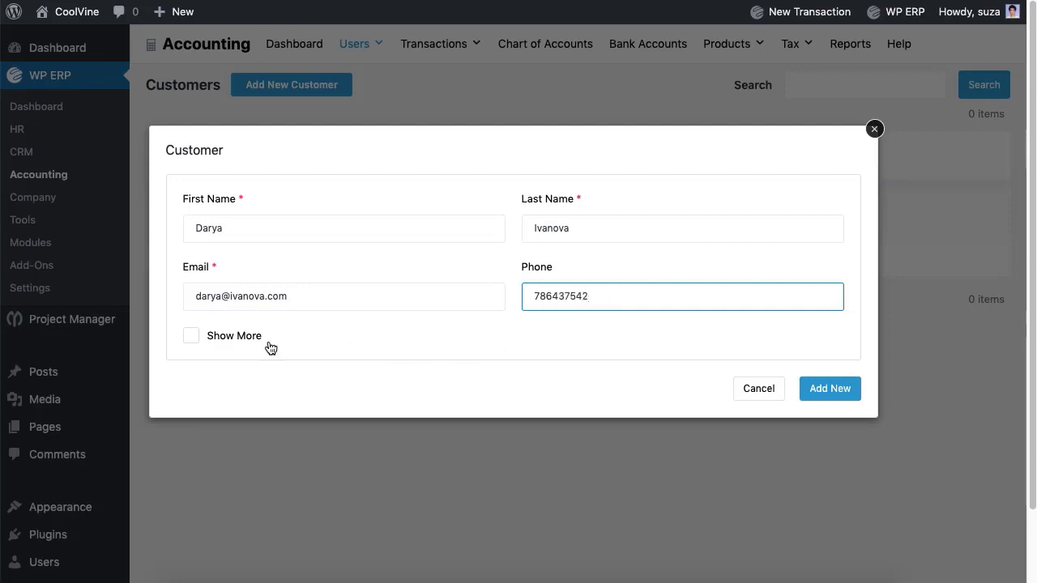
{"action": "left_click", "coordinate": [193, 337]}
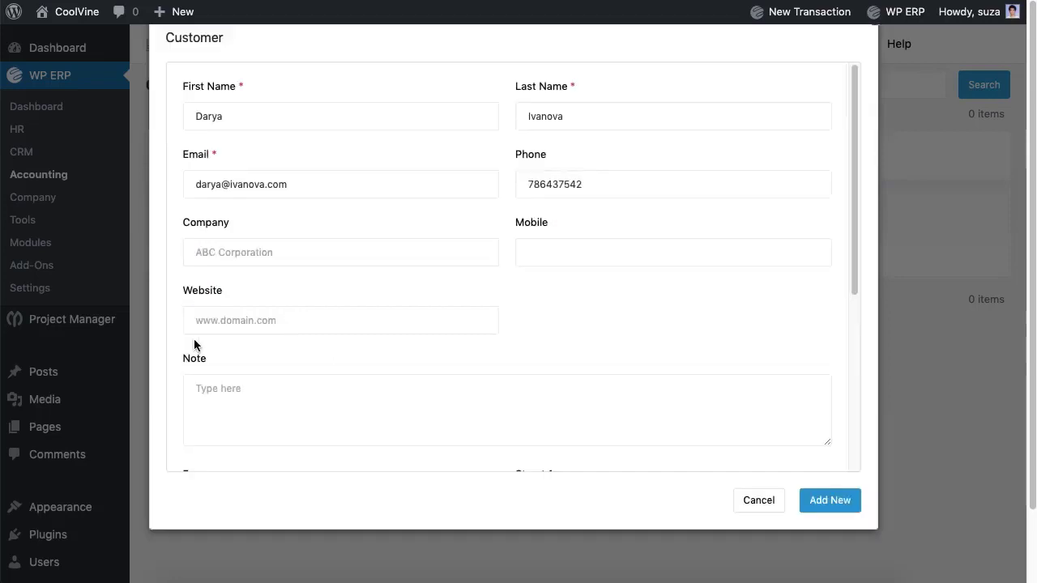
{"action": "scroll", "coordinate": [330, 308], "scroll_direction": "down", "scroll_amount": 1}
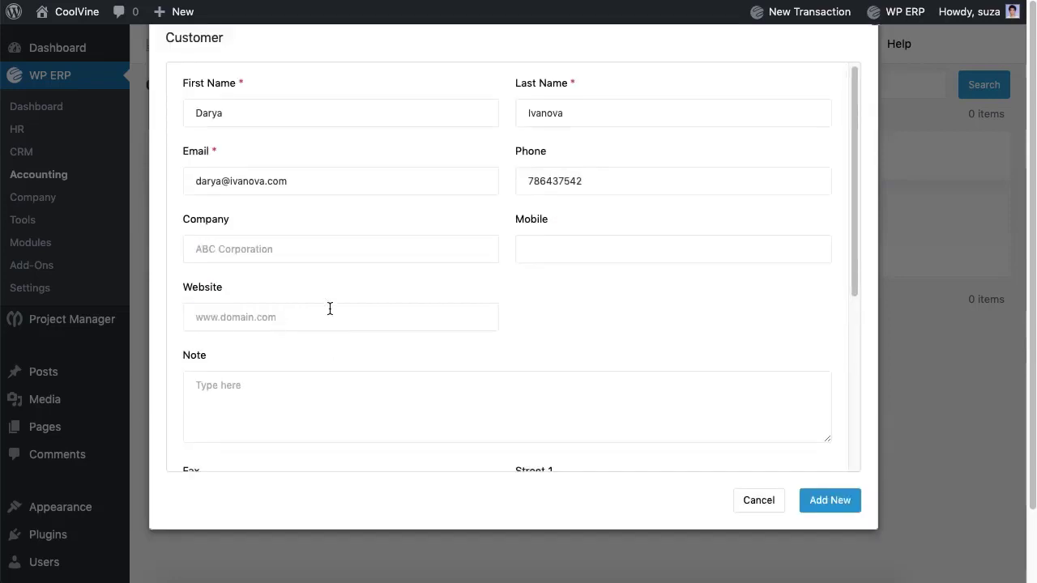
{"action": "scroll", "coordinate": [330, 309], "scroll_direction": "down", "scroll_amount": 10}
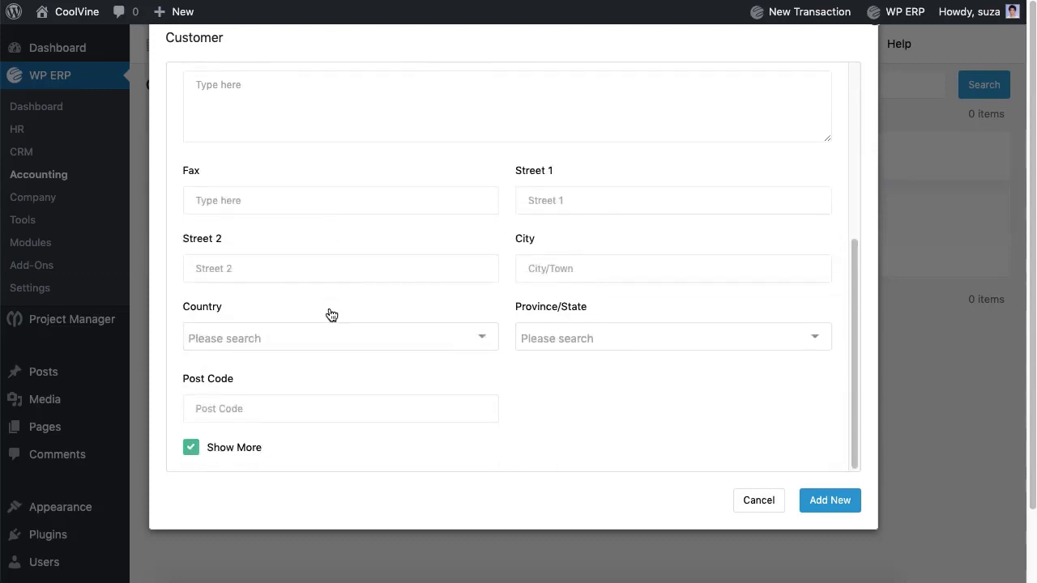
{"action": "left_click", "coordinate": [825, 507]}
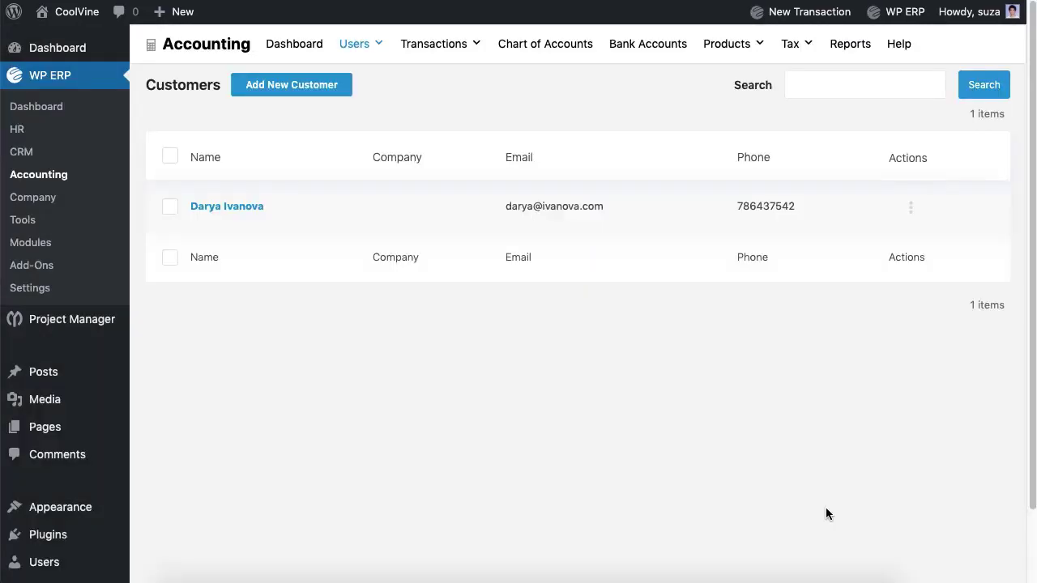
- Open the Vendors list and start a new vendor with their first and last name
{"action": "mouse_move", "coordinate": [357, 44]}
{"action": "left_click", "coordinate": [363, 106]}
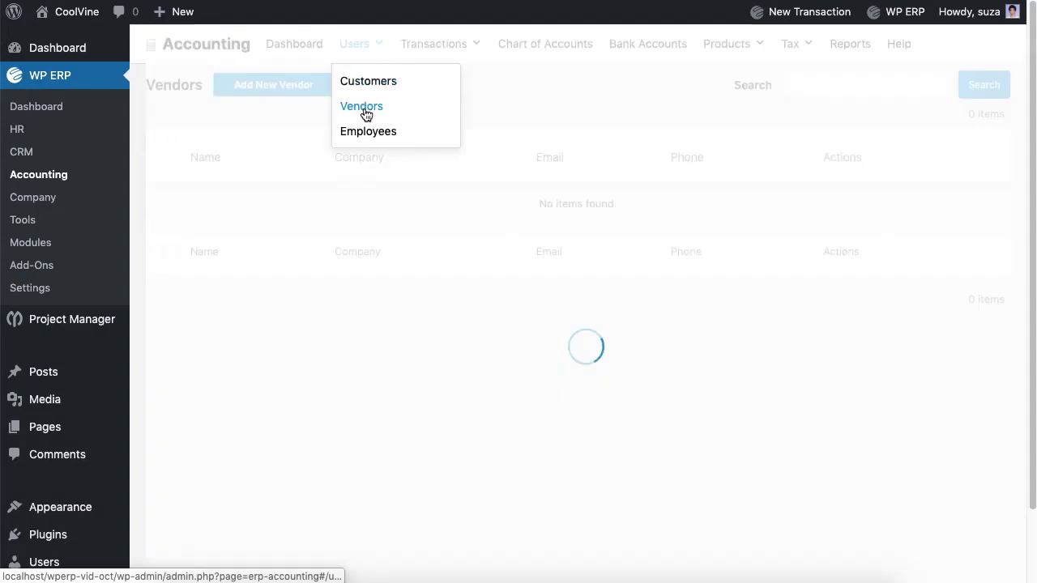
{"action": "left_click", "coordinate": [309, 91]}
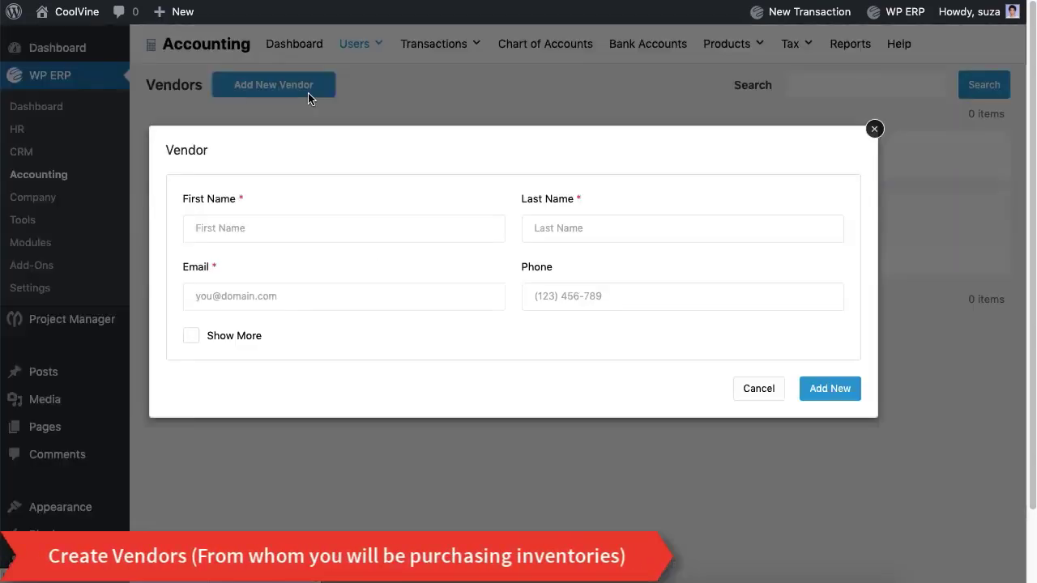
{"action": "left_click", "coordinate": [320, 227]}
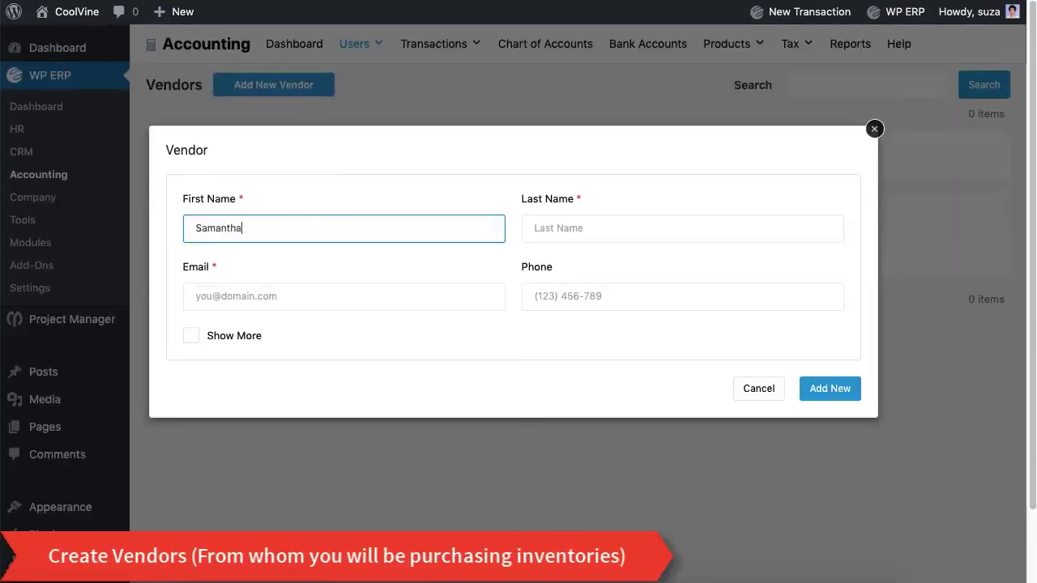
{"action": "left_click", "coordinate": [534, 229]}
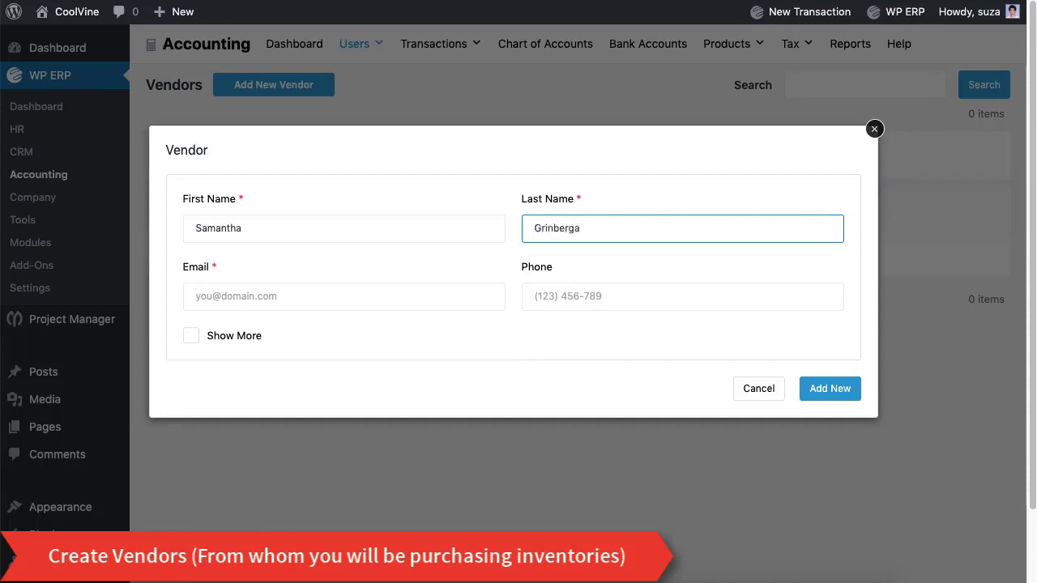
- Fill in the vendor's e-mail and phone number and create the vendor
{"action": "left_click", "coordinate": [308, 299]}
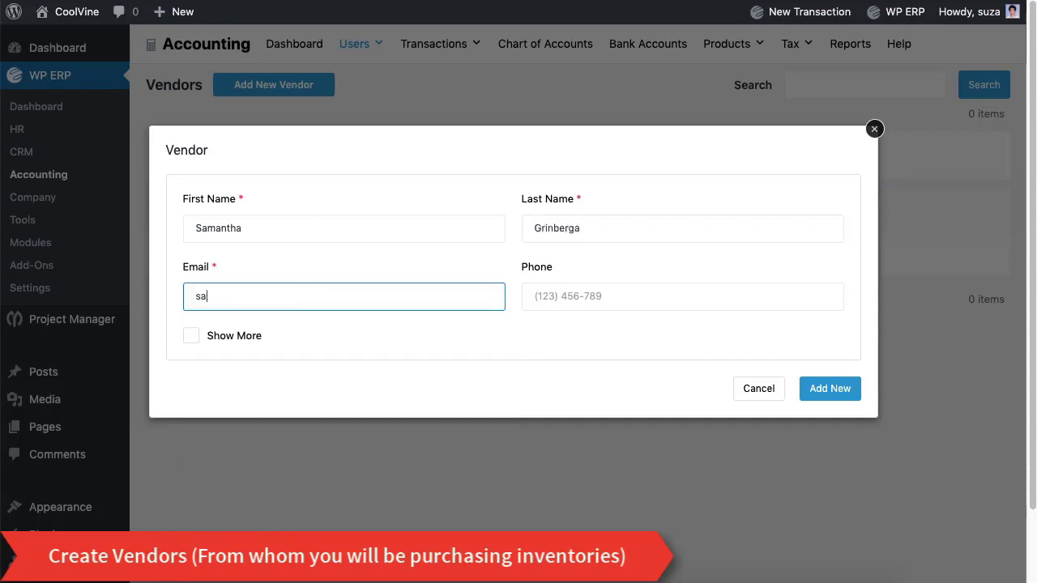
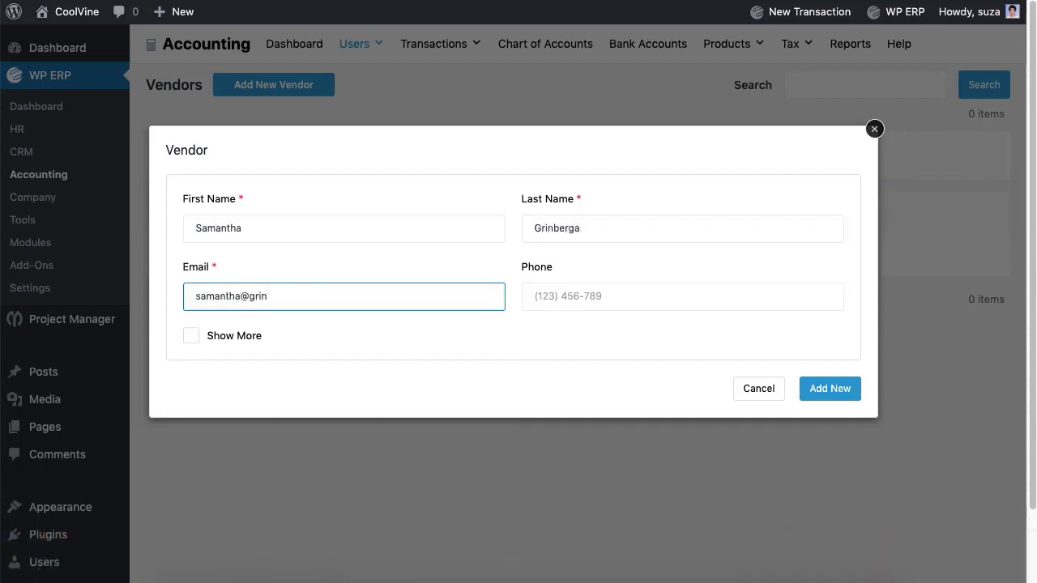
{"action": "left_click", "coordinate": [624, 296]}
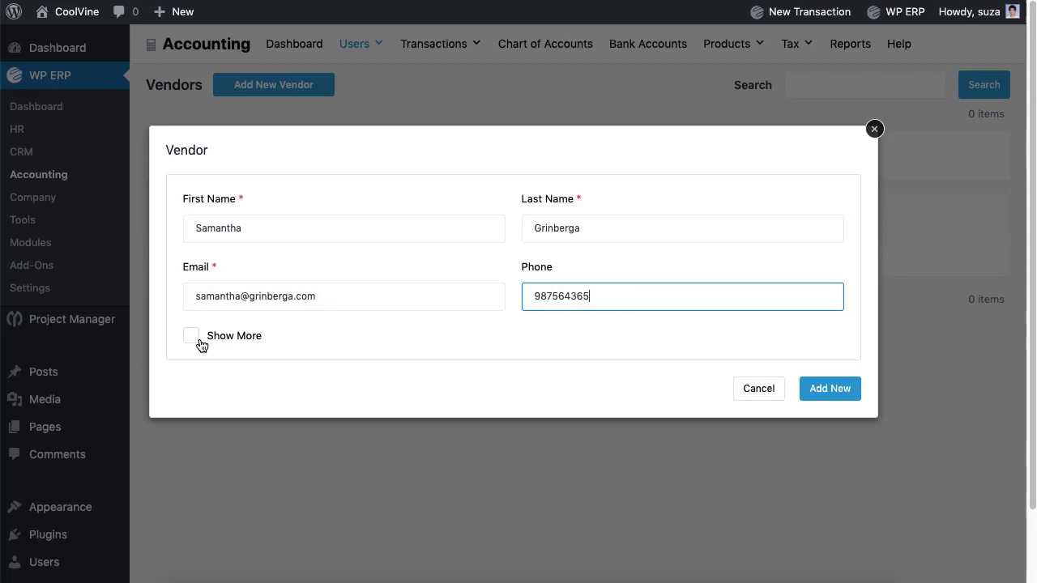
{"action": "left_click", "coordinate": [192, 336]}
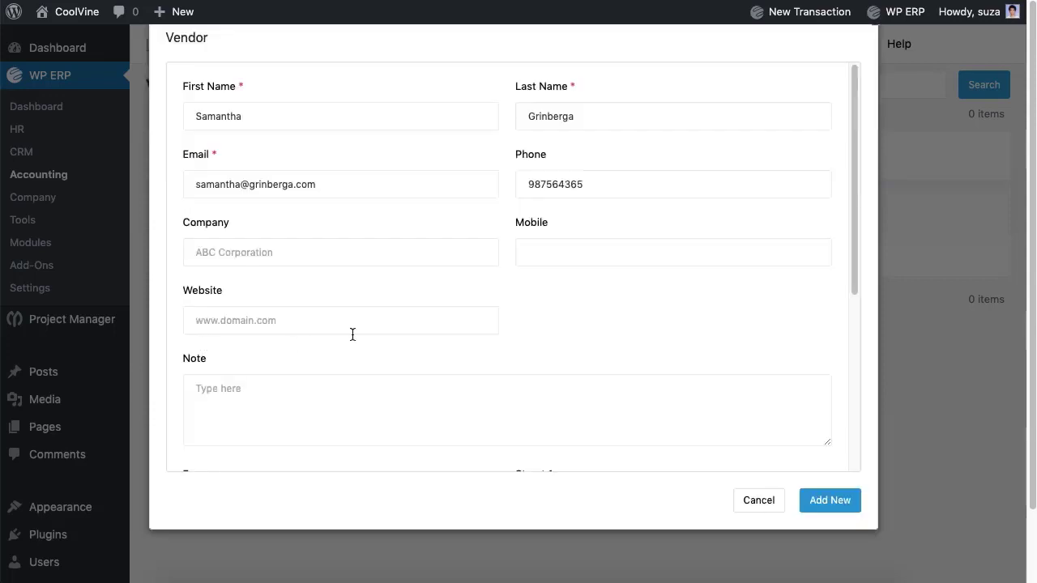
{"action": "scroll", "coordinate": [352, 333], "scroll_direction": "down", "scroll_amount": 5}
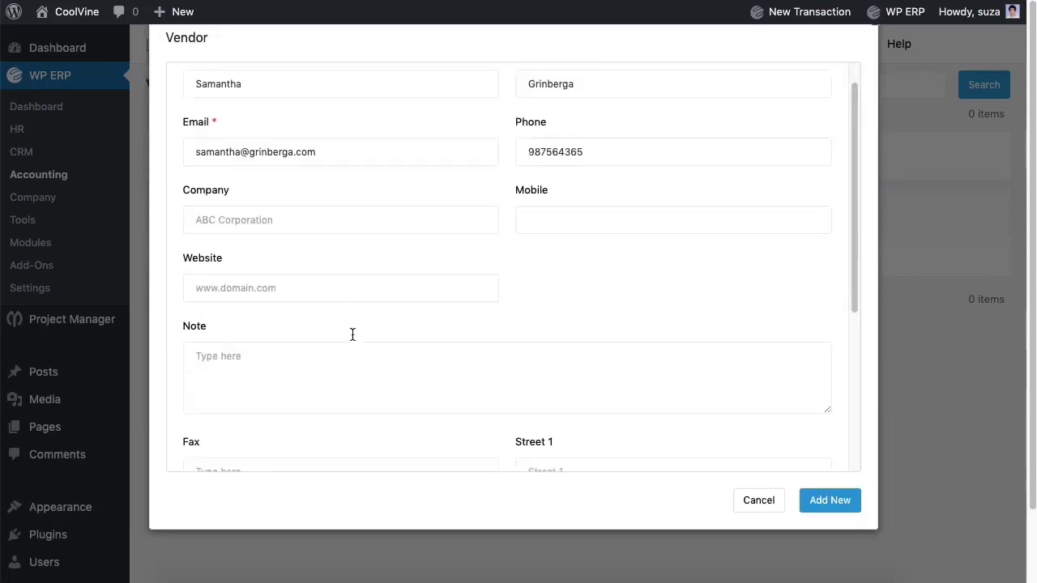
{"action": "left_click", "coordinate": [817, 508]}
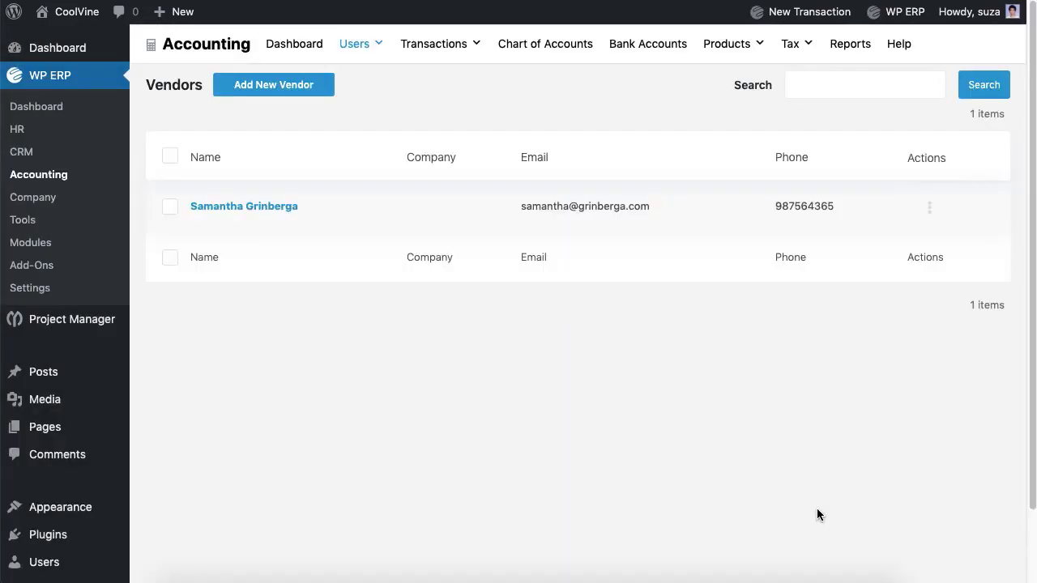
- Add a California tax zone with its tax number, marked as default
{"action": "mouse_move", "coordinate": [794, 44]}
{"action": "left_click", "coordinate": [801, 82]}
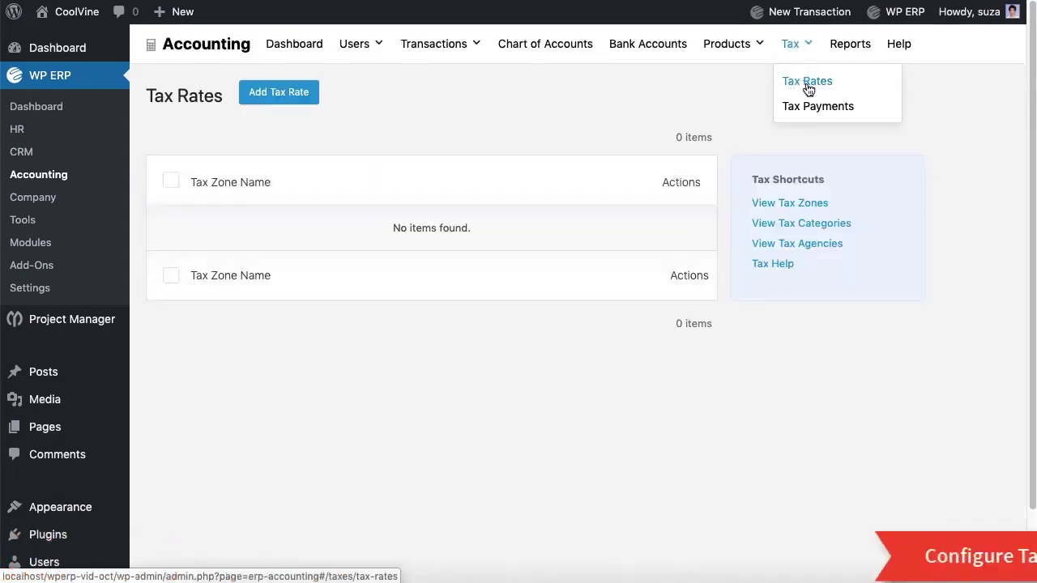
{"action": "left_click", "coordinate": [797, 203]}
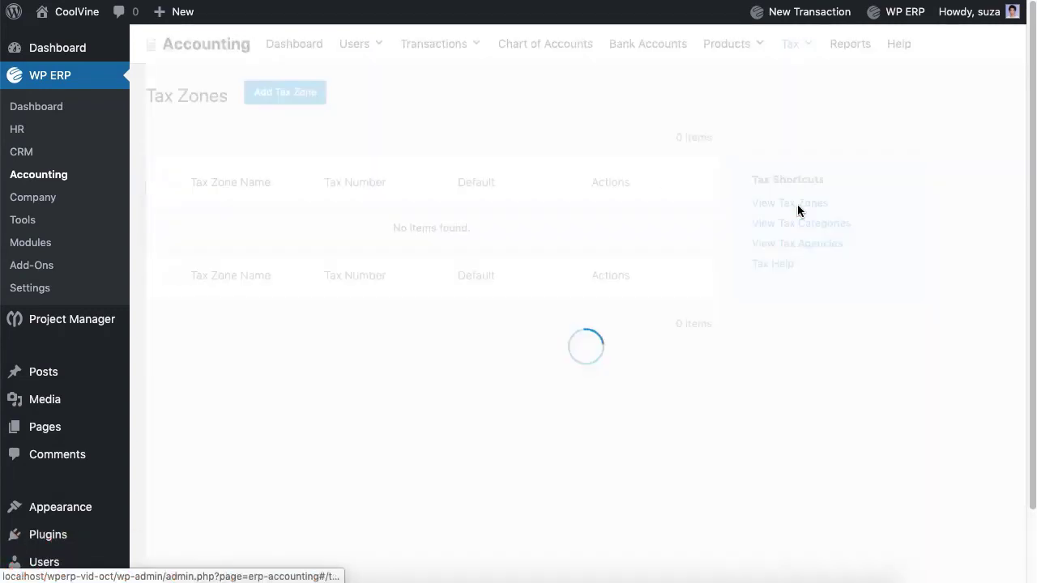
{"action": "left_click", "coordinate": [288, 97]}
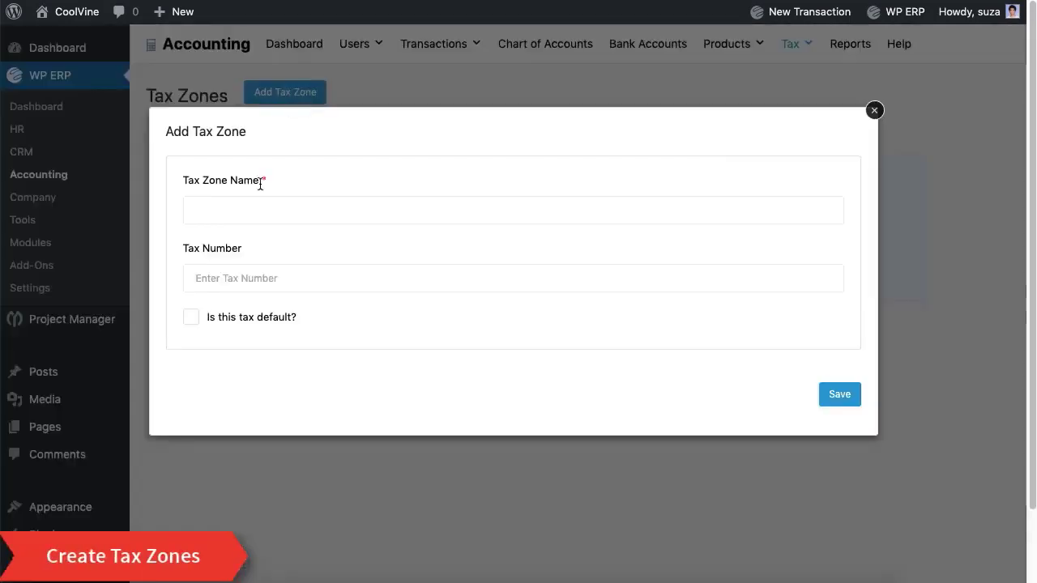
{"action": "left_click", "coordinate": [253, 211]}
{"action": "type", "text": "California"}
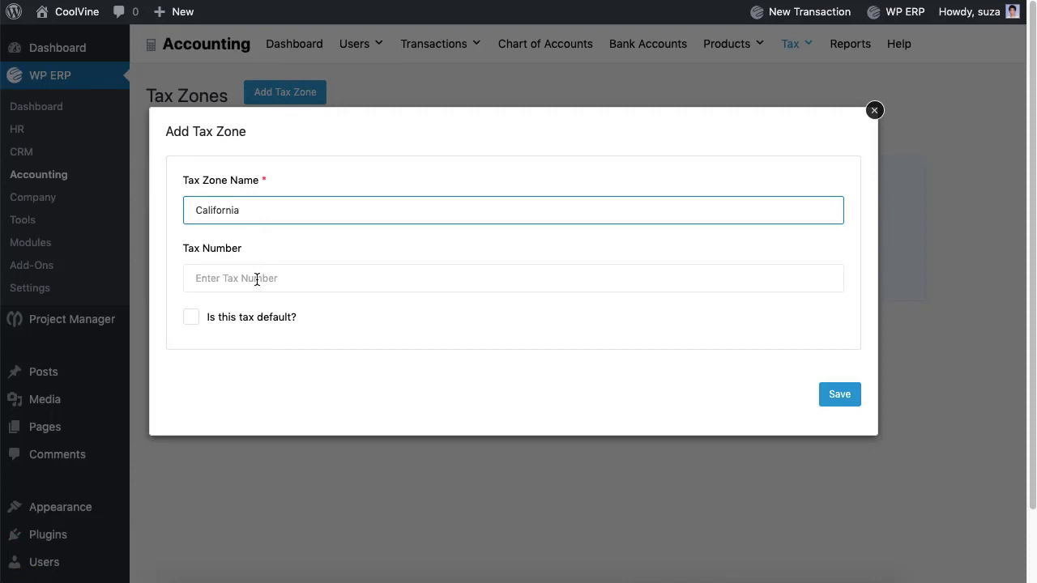
{"action": "left_click", "coordinate": [257, 279]}
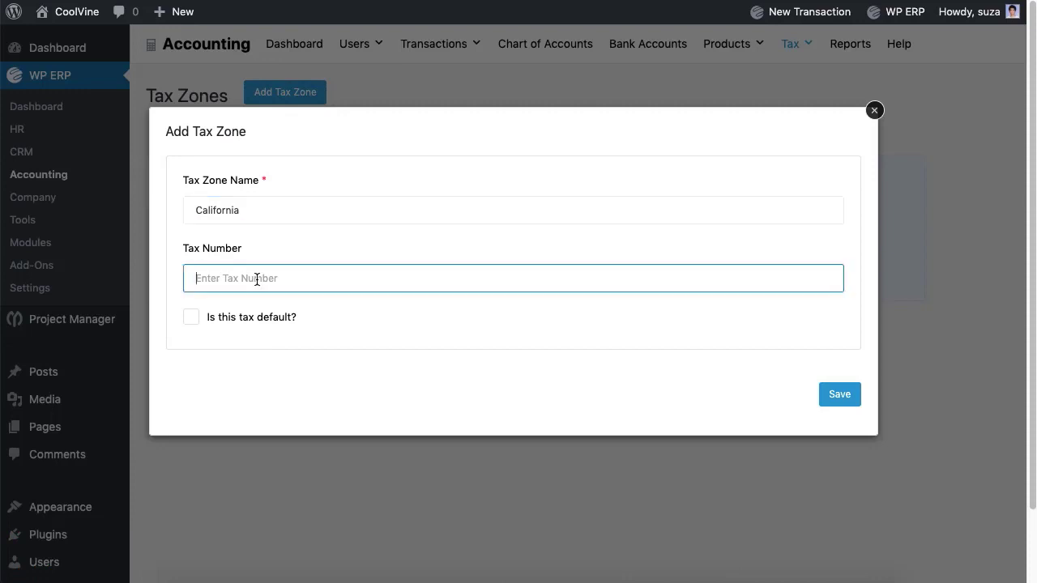
{"action": "type", "text": "56754"}
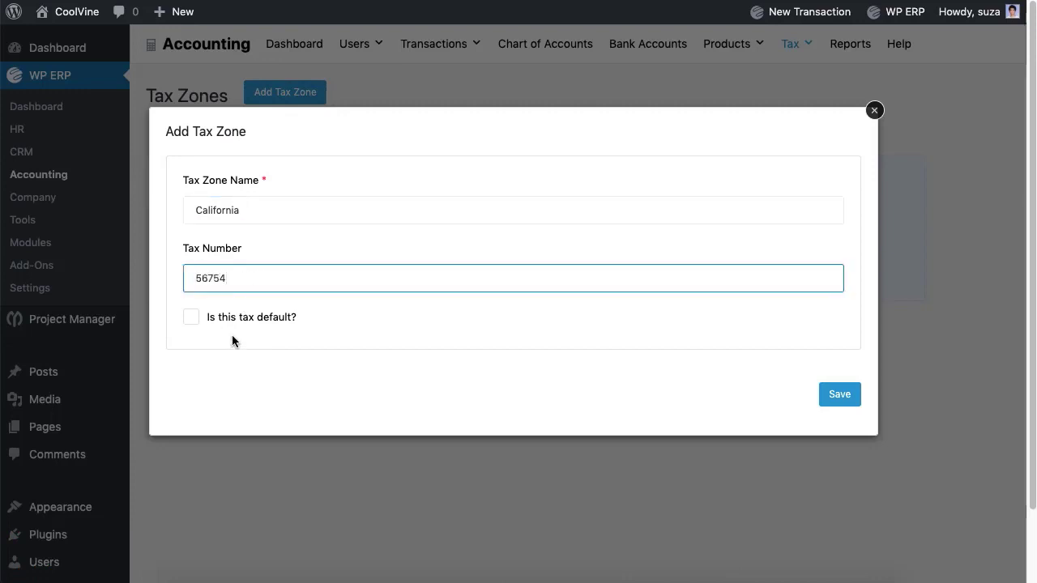
{"action": "left_click", "coordinate": [191, 318]}
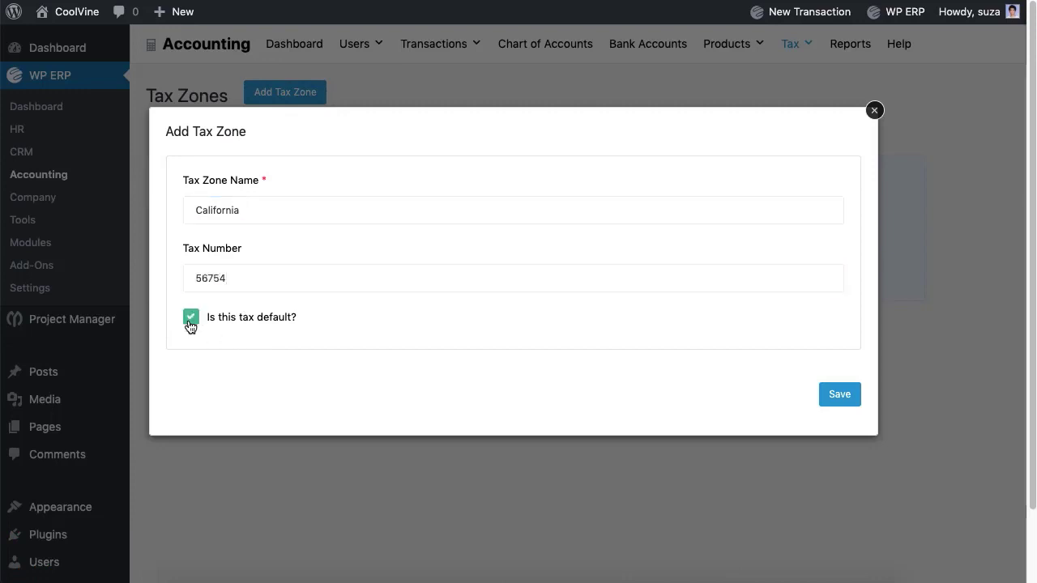
{"action": "left_click", "coordinate": [828, 408]}
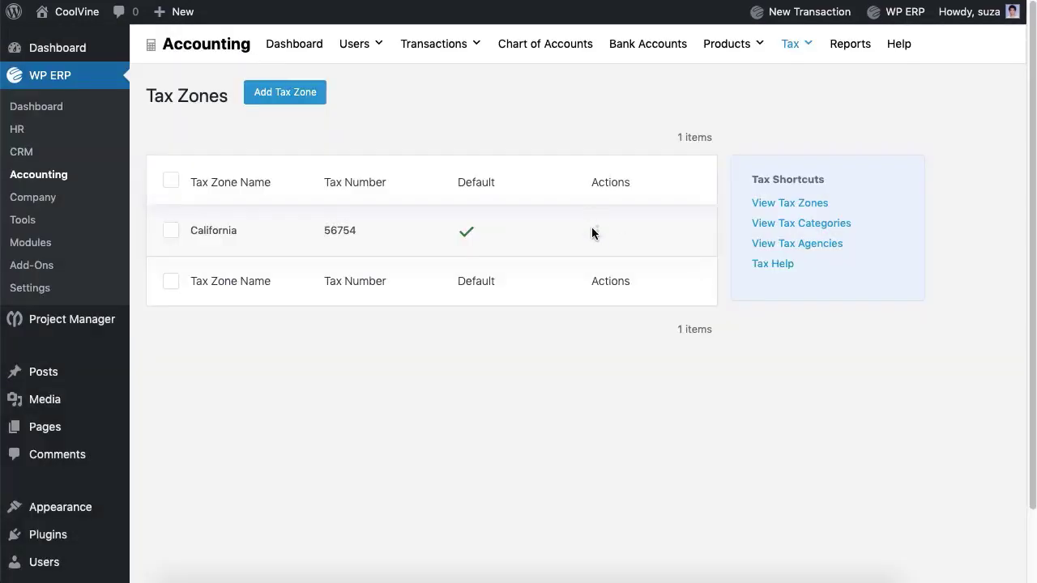
{"action": "left_click", "coordinate": [597, 235]}
- Add tax category Electronics described as covering smartphones, desktops and laptops
{"action": "left_click", "coordinate": [799, 230]}
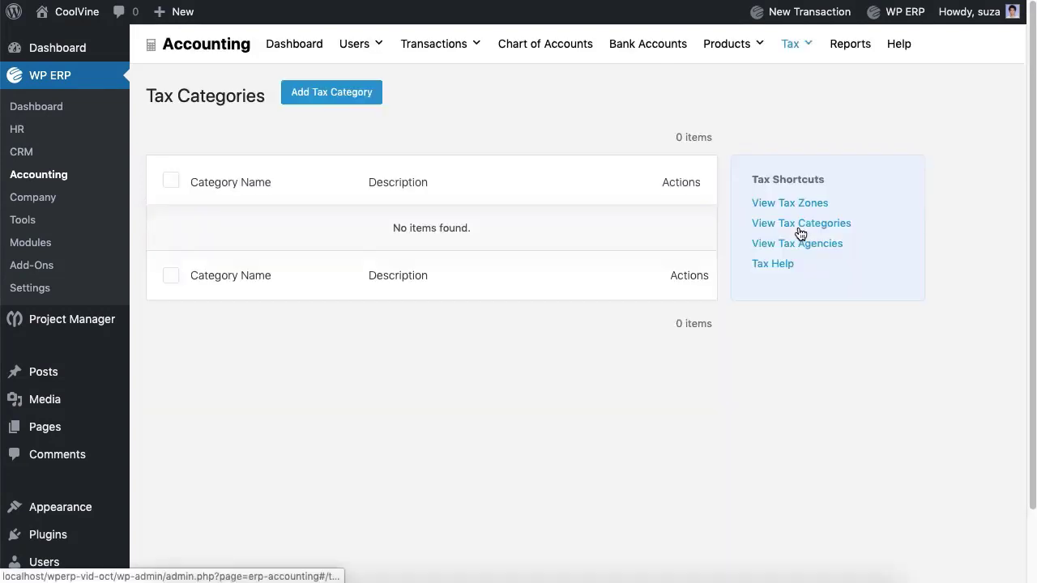
{"action": "left_click", "coordinate": [366, 102]}
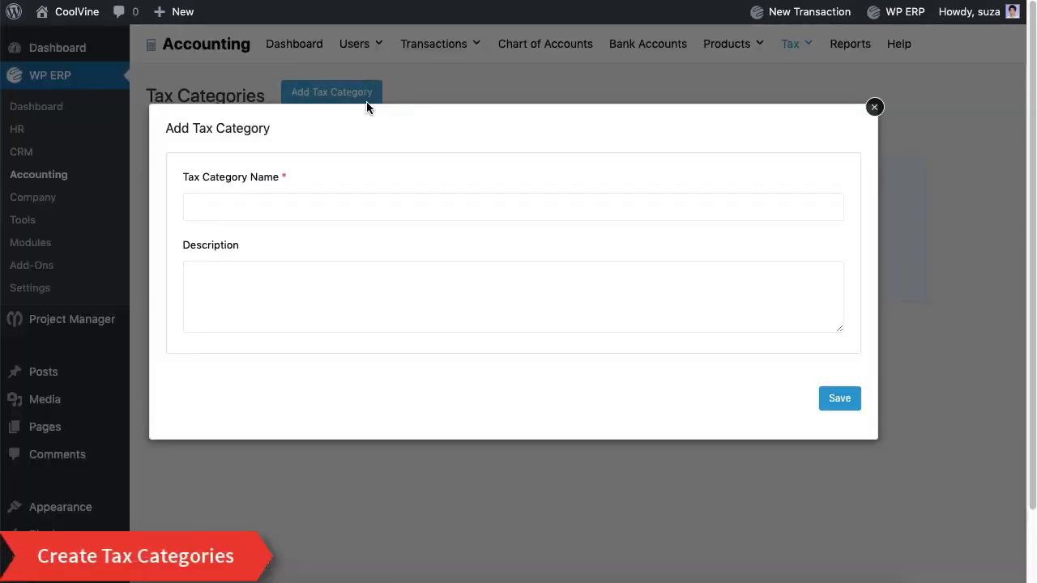
{"action": "left_click", "coordinate": [297, 208]}
{"action": "type", "text": "Electronics"}
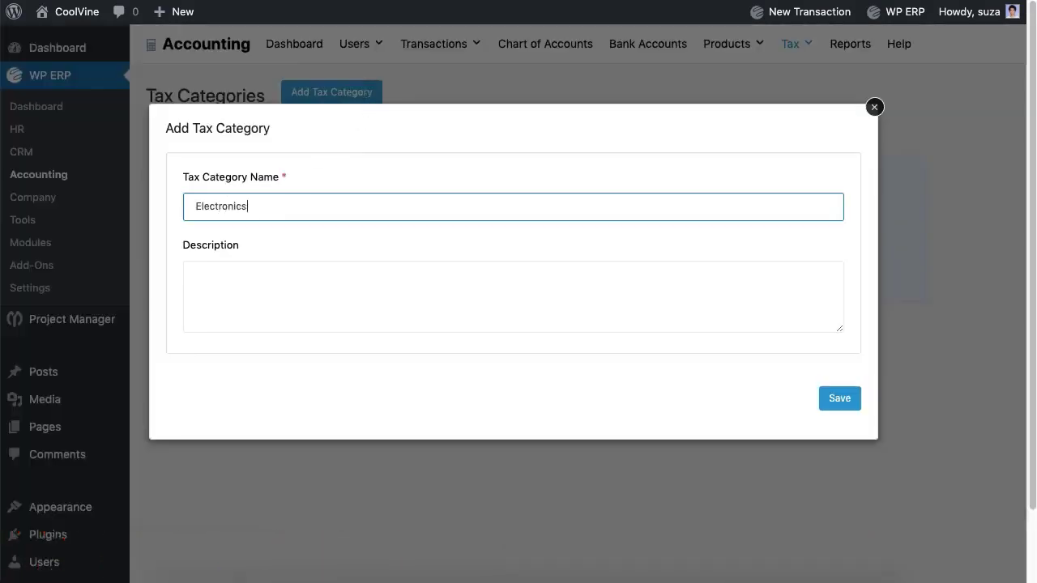
{"action": "left_click", "coordinate": [290, 299]}
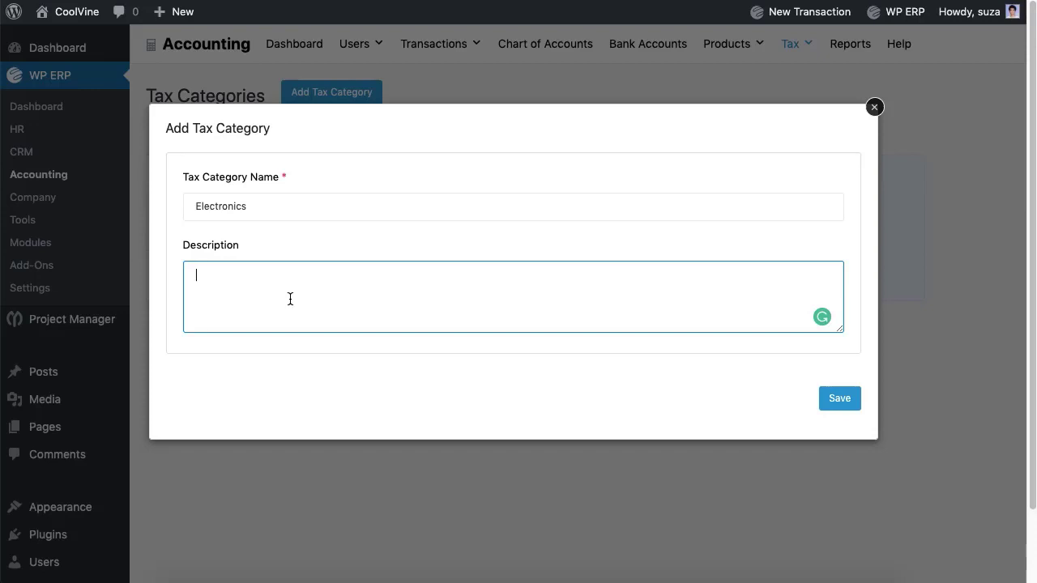
{"action": "type", "text": "All electronic devices like smartphones, desktops, and laptops will b"}
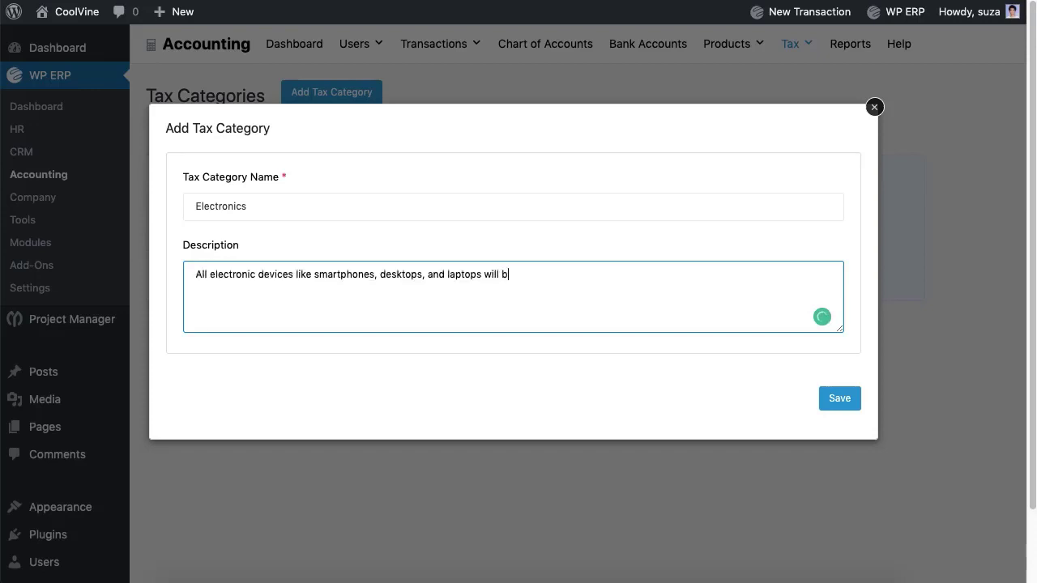
{"action": "type", "text": "e included here."}
{"action": "left_click", "coordinate": [829, 409]}
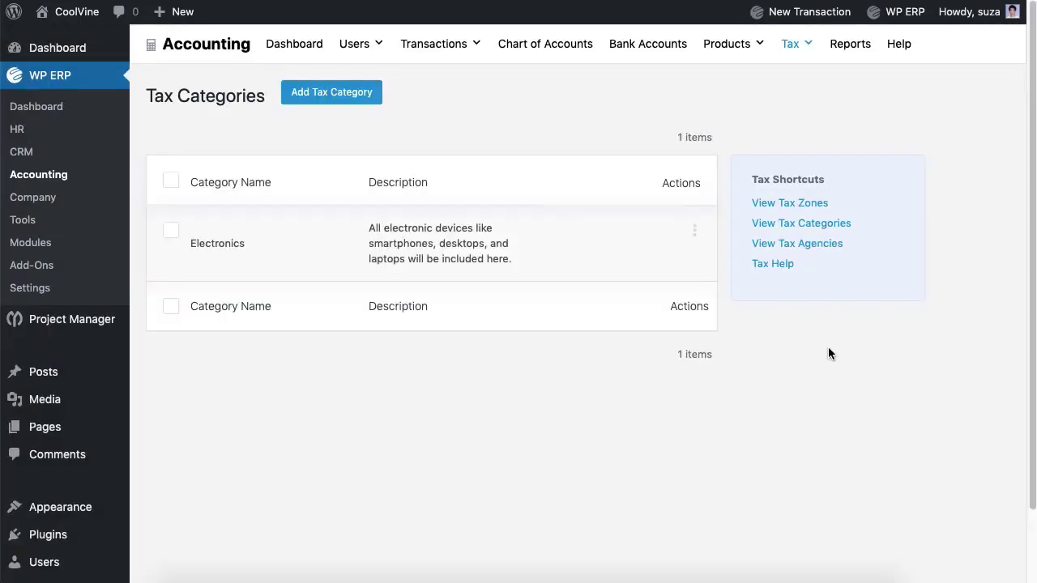
- Add a tax agency named NBR
{"action": "left_click", "coordinate": [804, 245]}
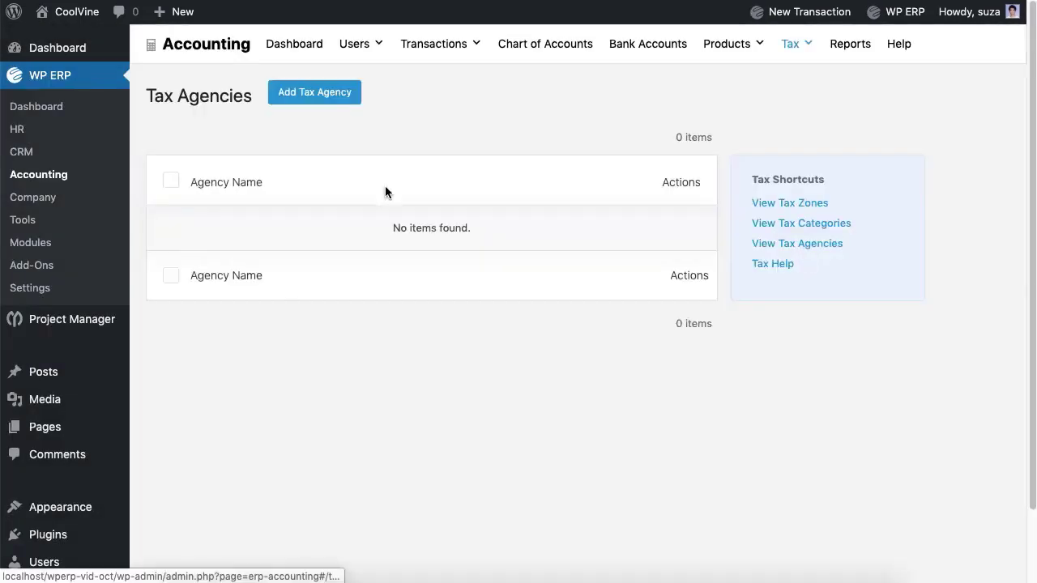
{"action": "left_click", "coordinate": [308, 95]}
{"action": "left_click", "coordinate": [294, 258]}
{"action": "type", "text": "NBR"}
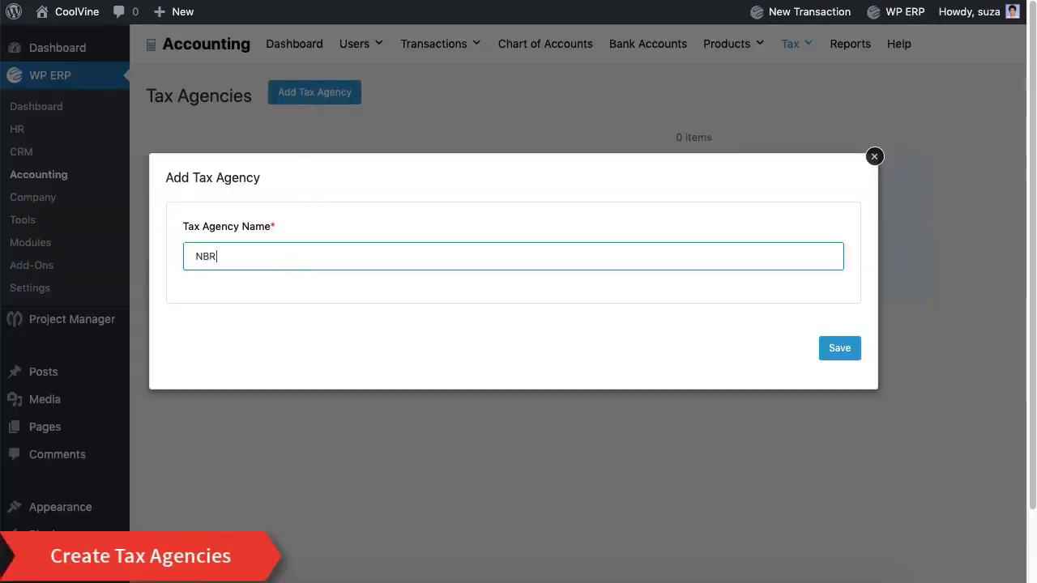
{"action": "left_click", "coordinate": [826, 361]}
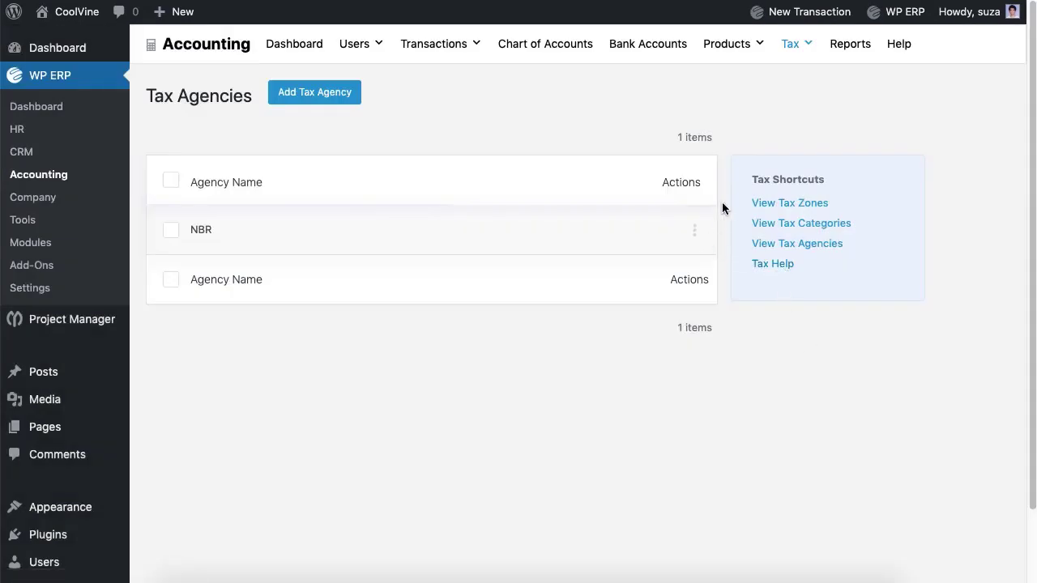
- Start a new tax rate for the California zone with component 'Tax to NBR'
{"action": "mouse_move", "coordinate": [800, 54]}
{"action": "left_click", "coordinate": [806, 88]}
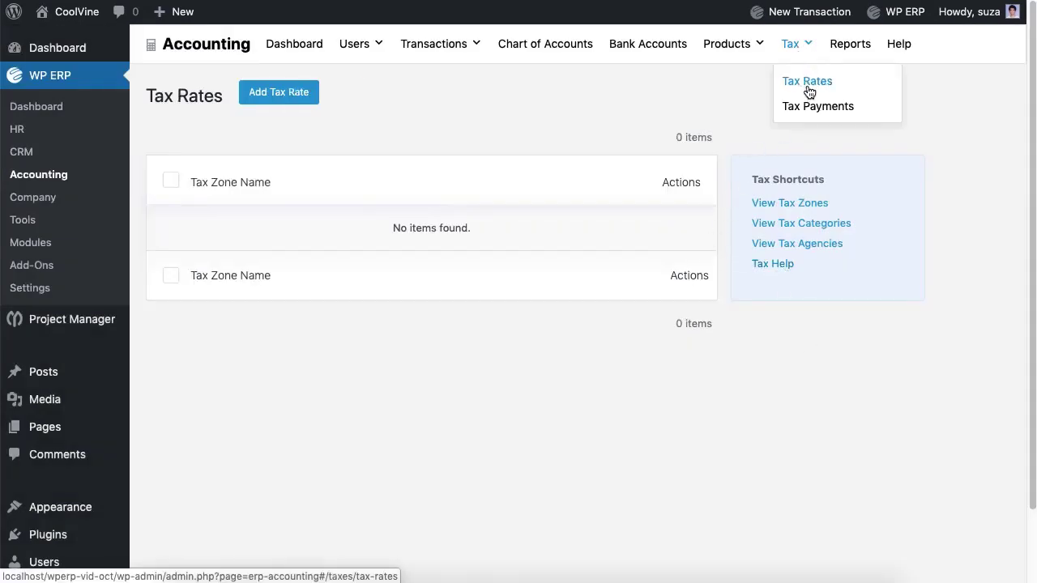
{"action": "left_click", "coordinate": [281, 102]}
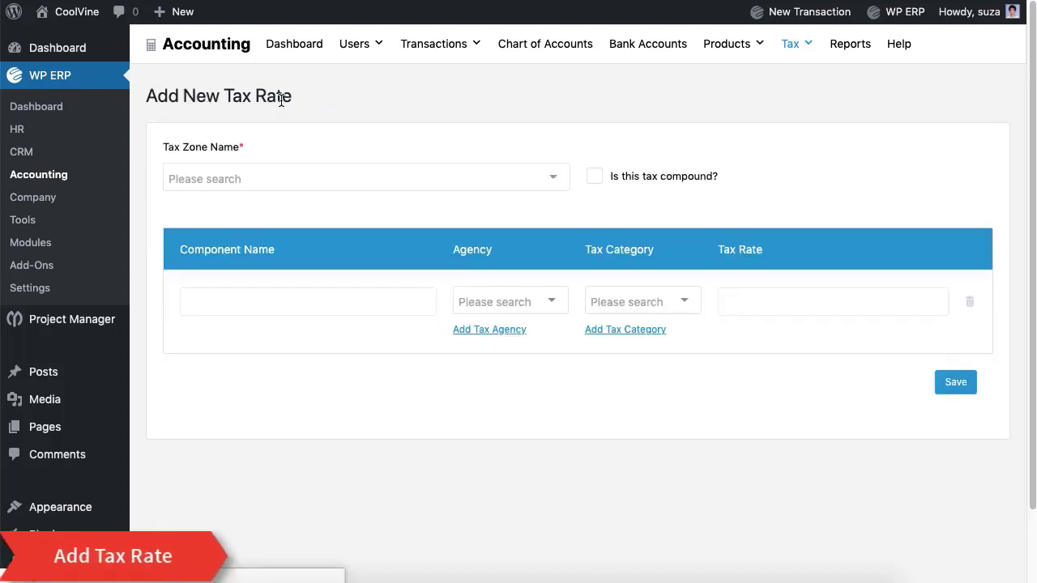
{"action": "left_click", "coordinate": [288, 179]}
{"action": "left_click", "coordinate": [286, 209]}
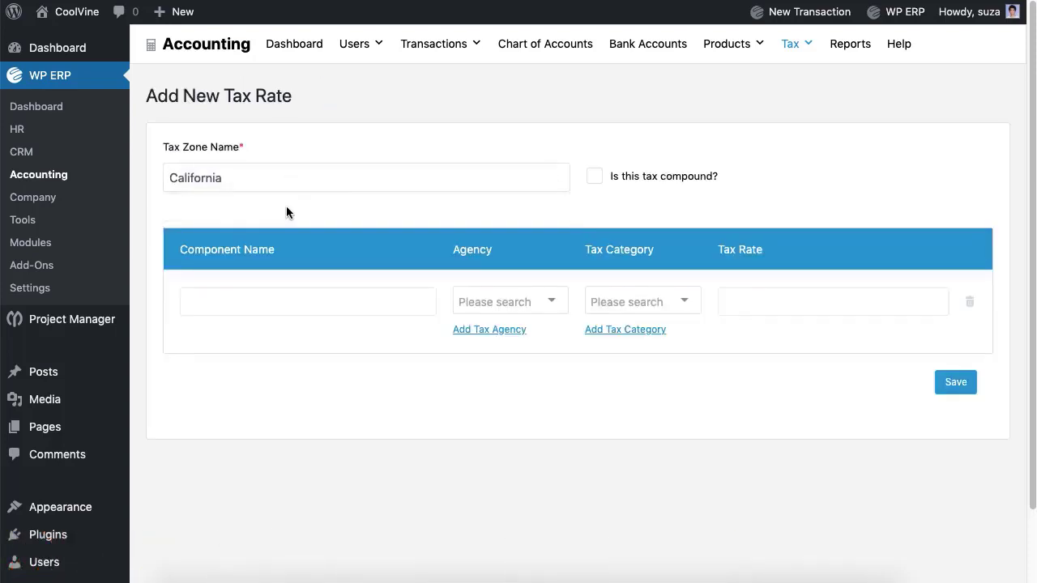
{"action": "left_click", "coordinate": [286, 306]}
{"action": "type", "text": "Tax to"}
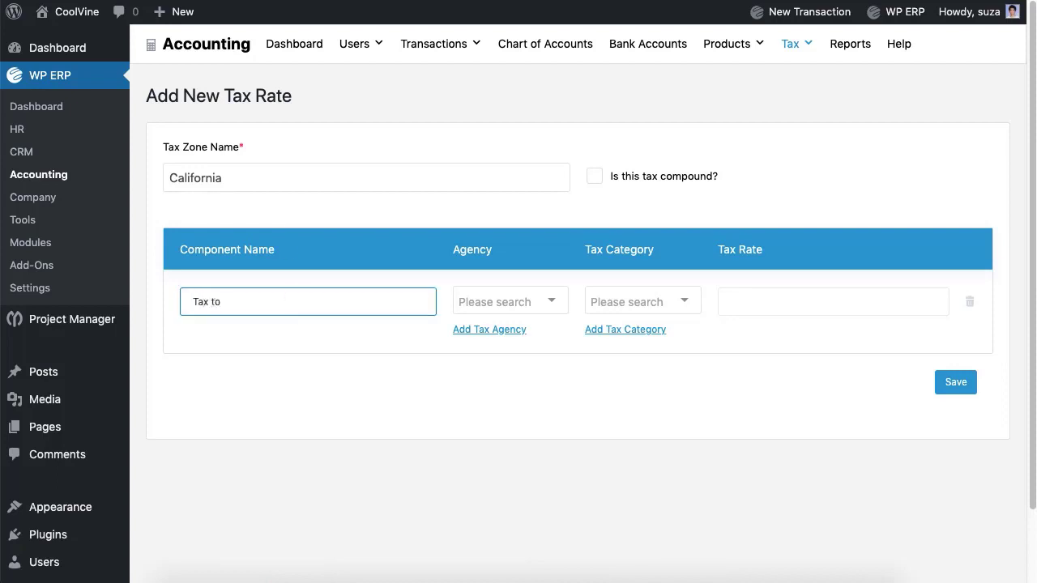
{"action": "type", "text": " NBR"}
- Assign agency NBR, category Electronics and 5% rate, mark compound, and save the tax rate
{"action": "left_click", "coordinate": [544, 302]}
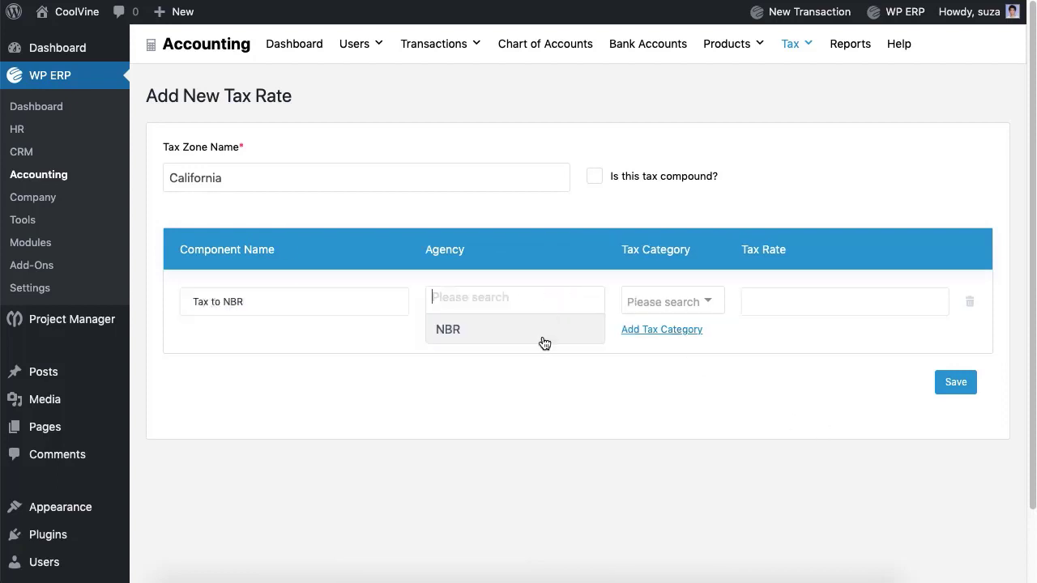
{"action": "left_click", "coordinate": [544, 341]}
{"action": "left_click", "coordinate": [611, 298]}
{"action": "left_click", "coordinate": [622, 332]}
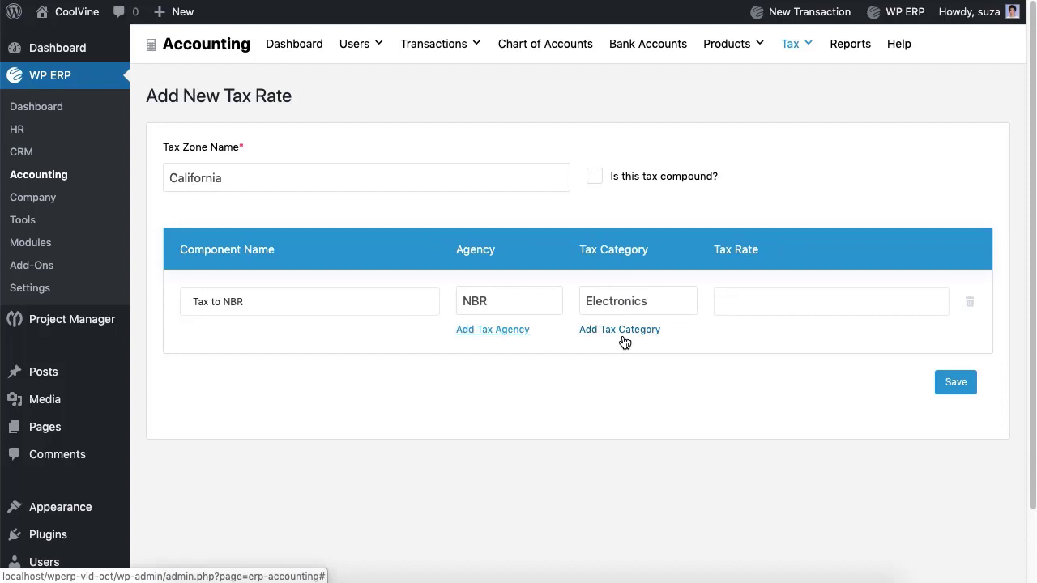
{"action": "left_click", "coordinate": [748, 306]}
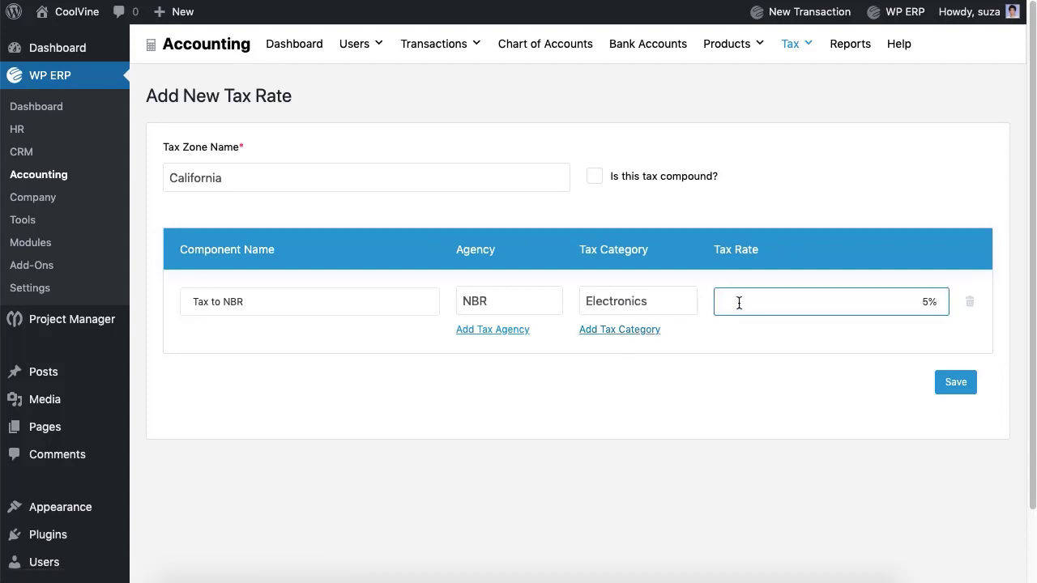
{"action": "left_click", "coordinate": [594, 177]}
{"action": "left_click", "coordinate": [268, 371]}
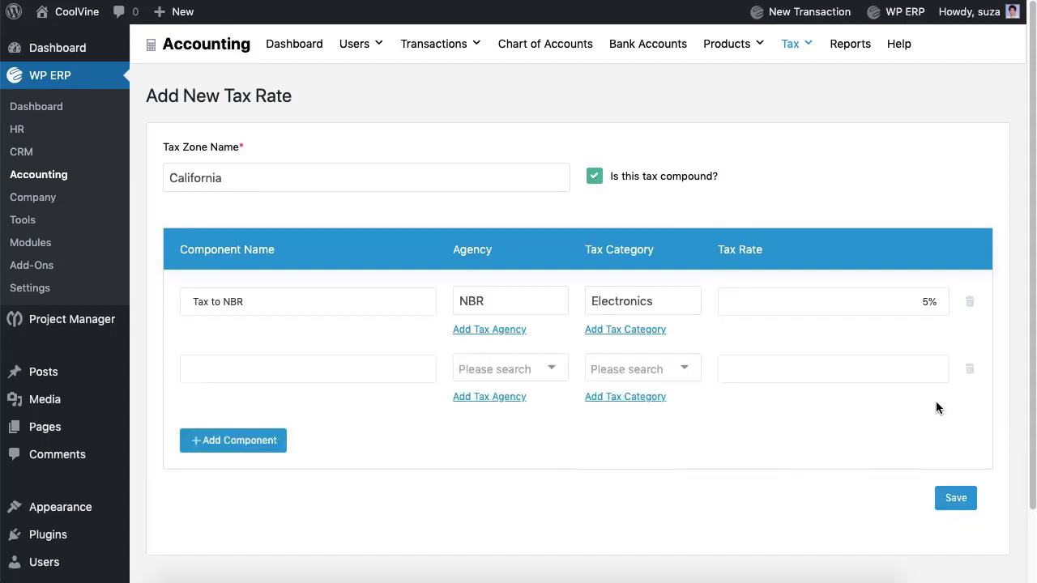
{"action": "left_click", "coordinate": [969, 369]}
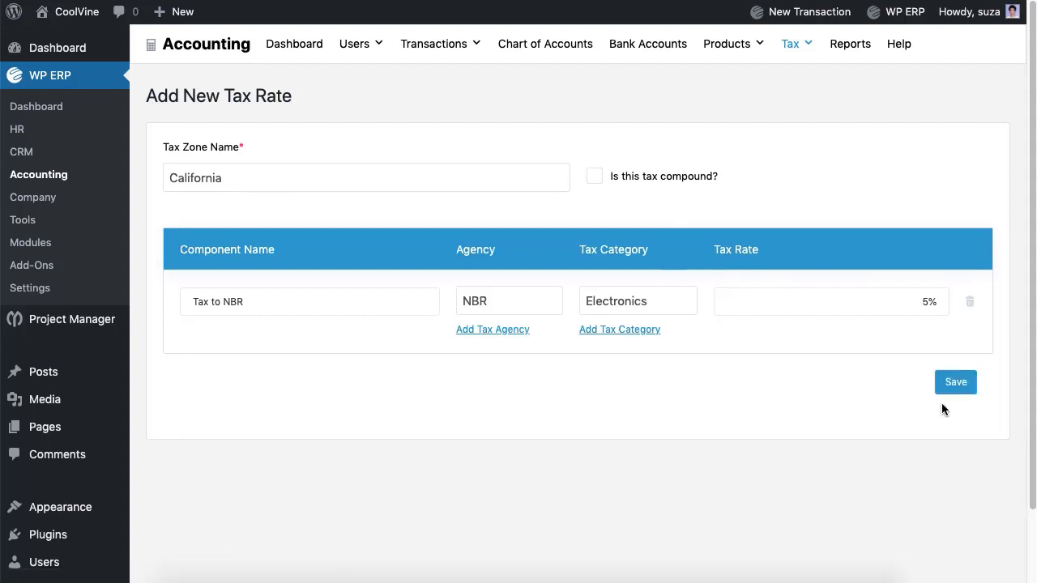
{"action": "left_click", "coordinate": [962, 386]}
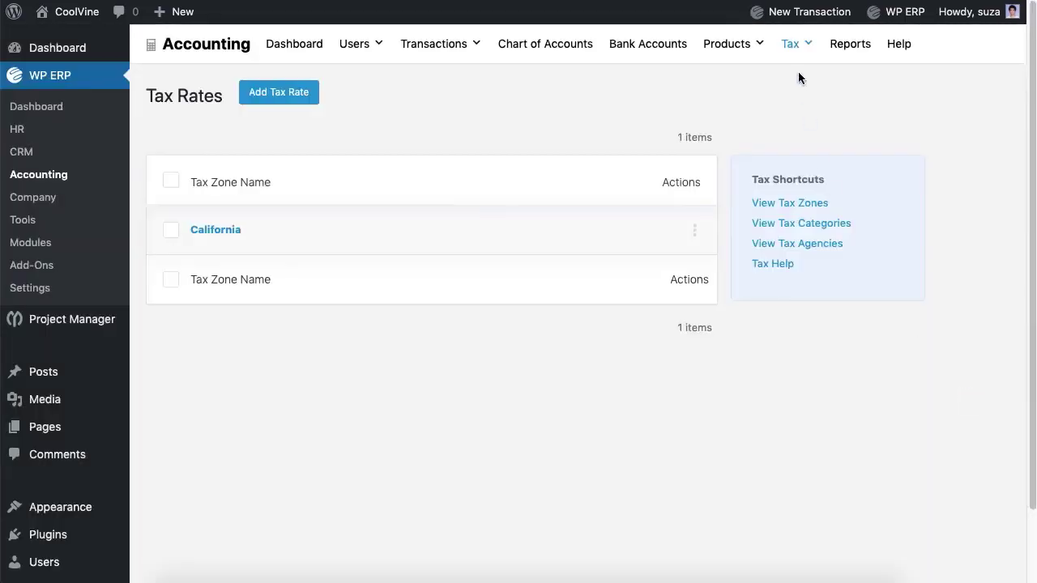
- Start a new sales tax payment from the Tax Payments page
{"action": "mouse_move", "coordinate": [798, 78]}
{"action": "left_click", "coordinate": [806, 106]}
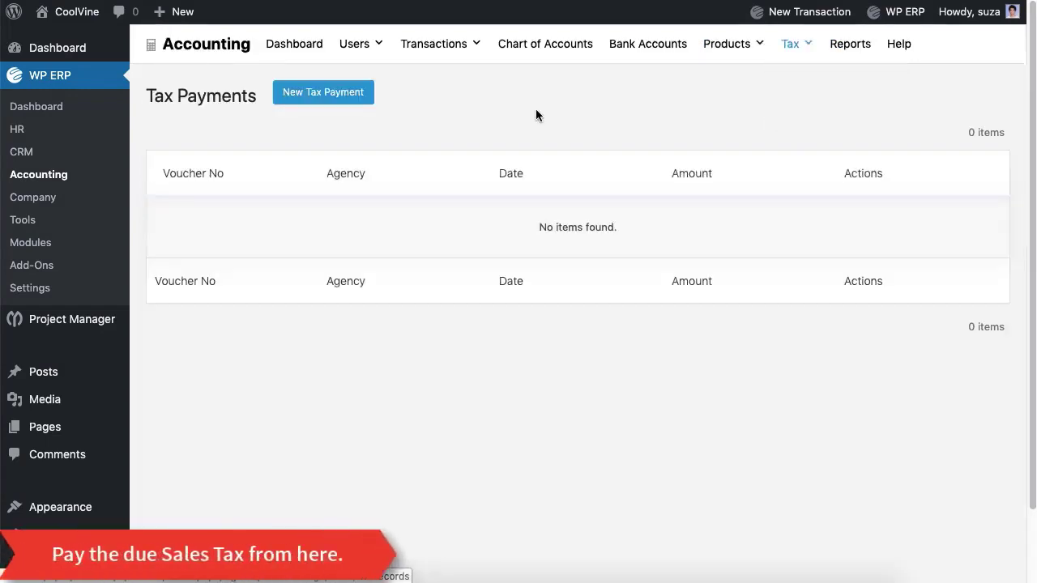
{"action": "left_click", "coordinate": [353, 99]}
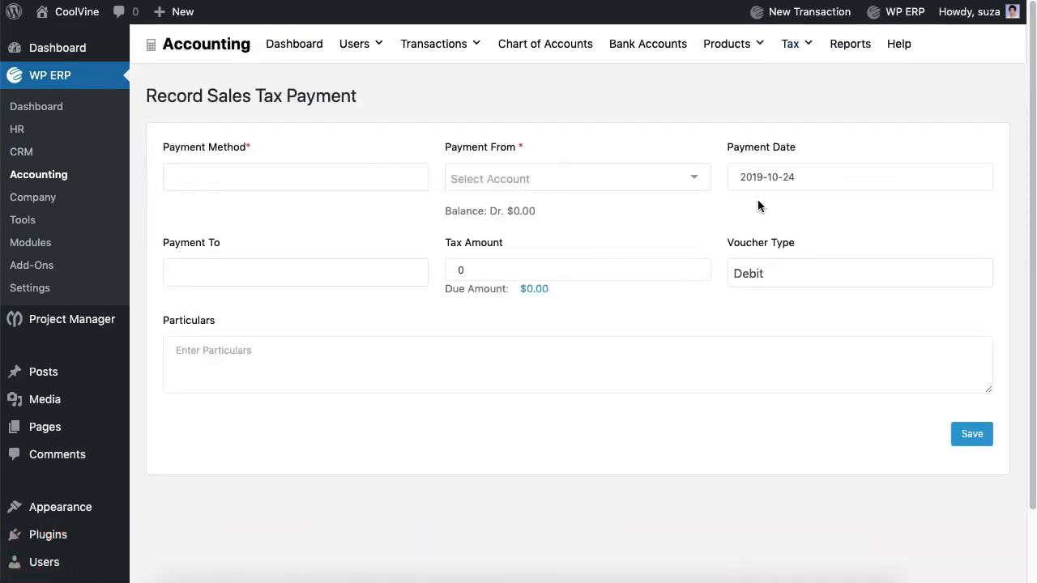
- Create an Electronics product category
{"action": "mouse_move", "coordinate": [735, 60]}
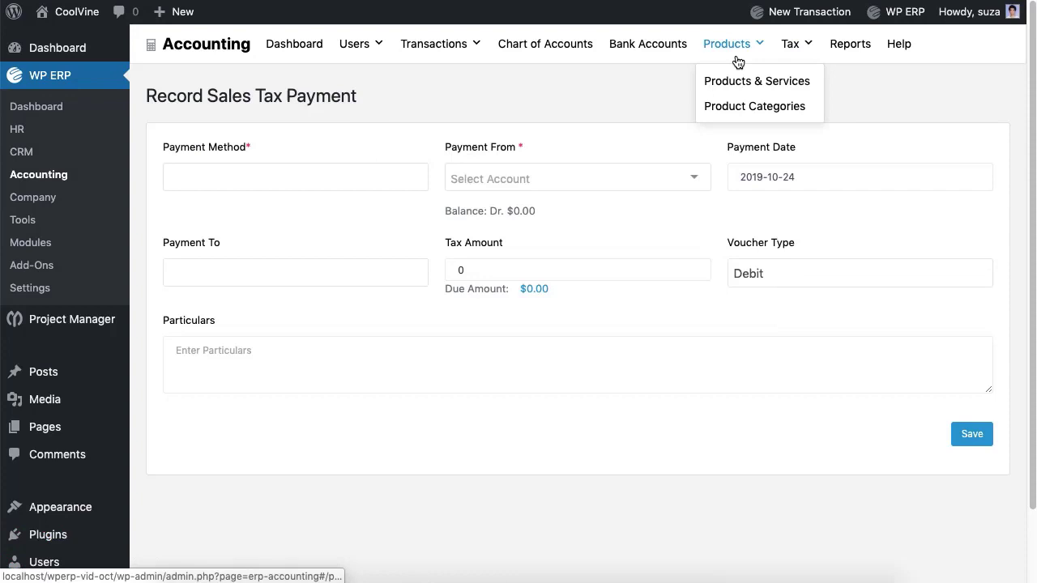
{"action": "left_click", "coordinate": [747, 109]}
{"action": "left_click", "coordinate": [355, 149]}
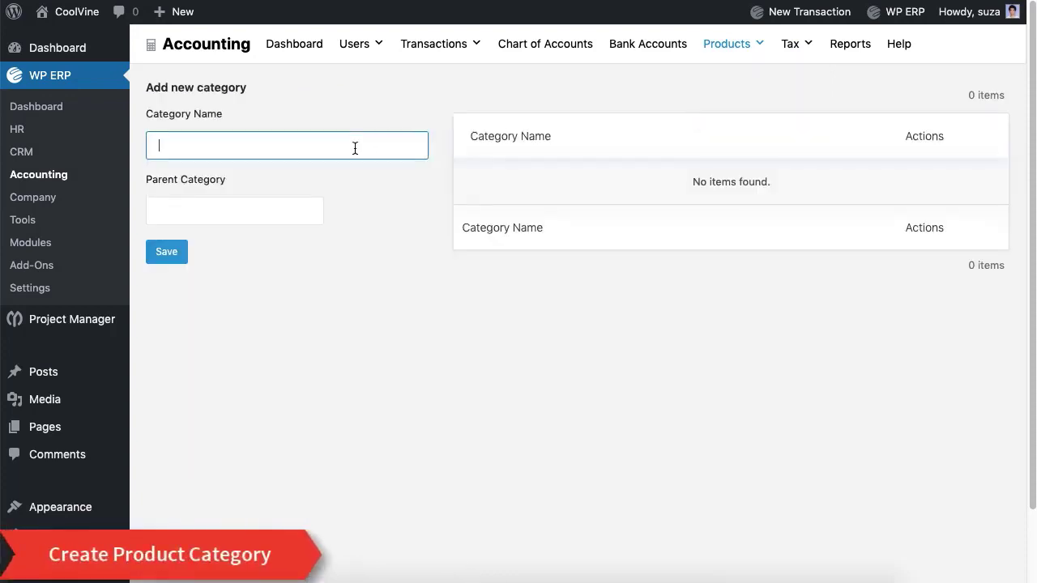
{"action": "type", "text": "Electronics"}
{"action": "left_click", "coordinate": [186, 252]}
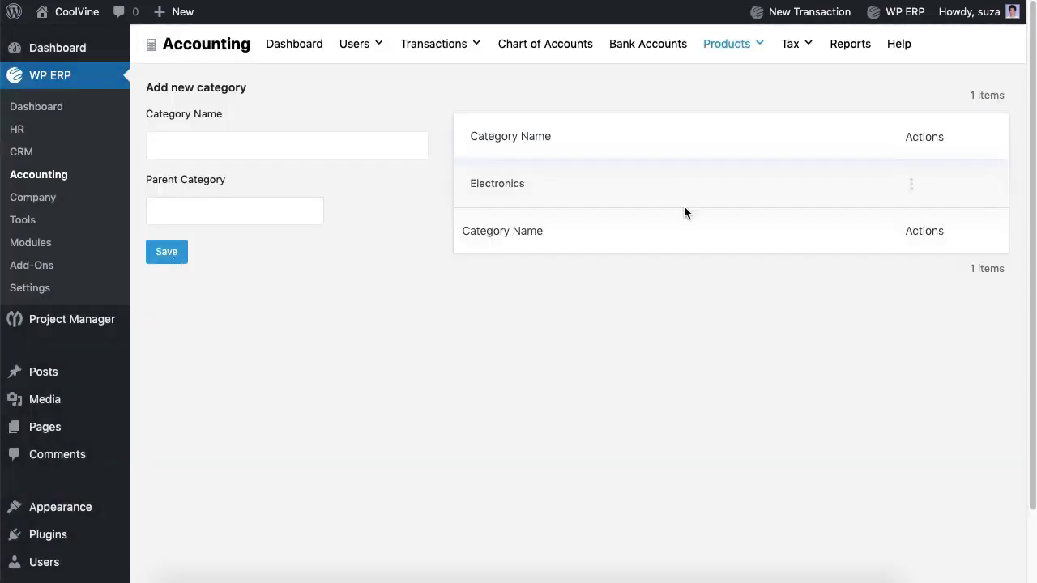
- Go to the Products & Services list under Accounting
{"action": "left_click", "coordinate": [910, 183]}
{"action": "mouse_move", "coordinate": [744, 50]}
{"action": "left_click", "coordinate": [752, 82]}
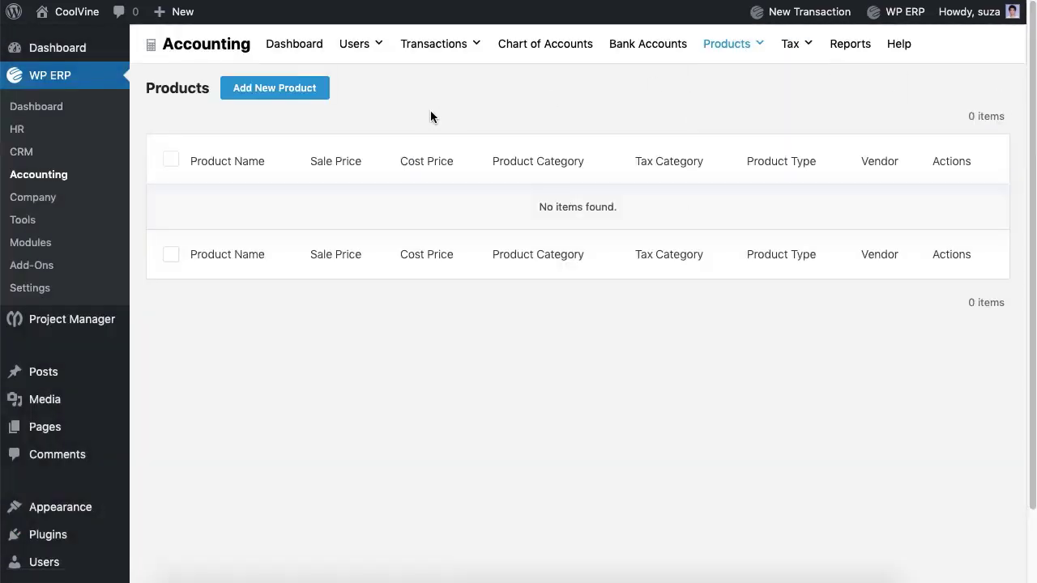
- Start the I Phone X product in Electronics with cost price 1000 and sale price 1200
{"action": "left_click", "coordinate": [296, 93]}
{"action": "left_click", "coordinate": [495, 99]}
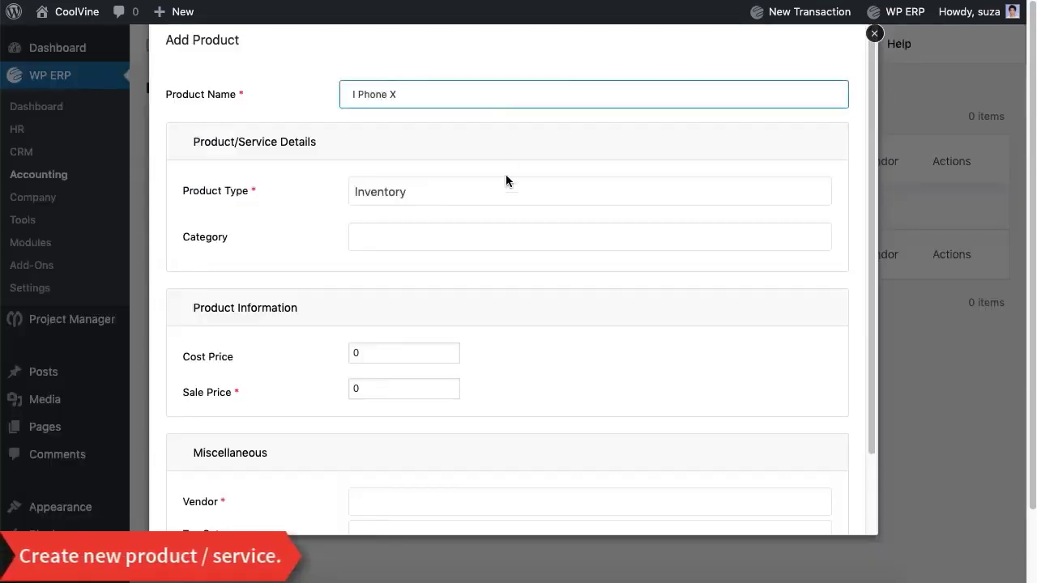
{"action": "left_click", "coordinate": [513, 239]}
{"action": "left_click", "coordinate": [512, 271]}
{"action": "left_click", "coordinate": [443, 351]}
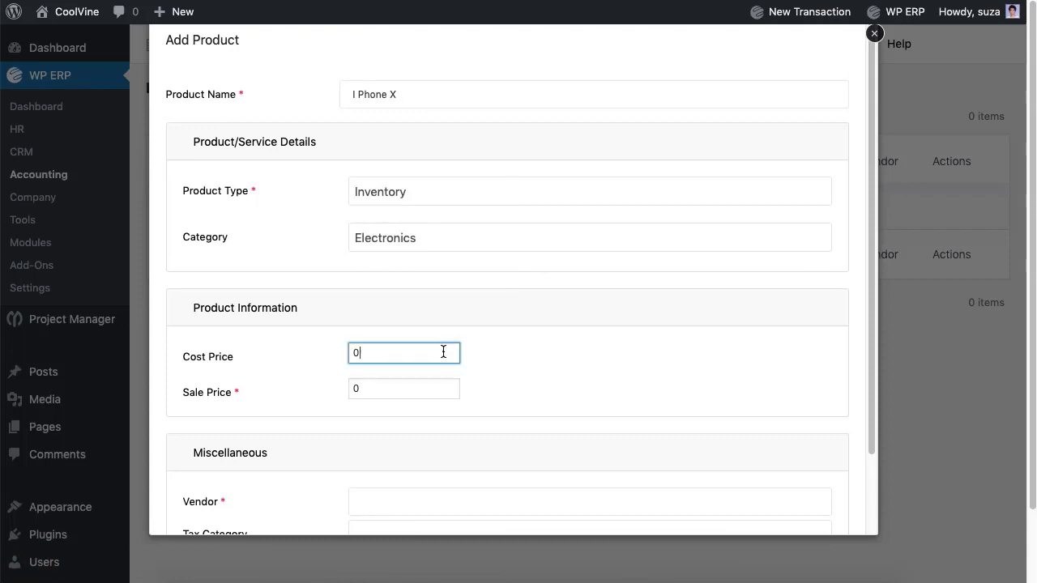
{"action": "key", "text": "BackSpace"}
{"action": "type", "text": "1000"}
{"action": "left_click", "coordinate": [430, 389]}
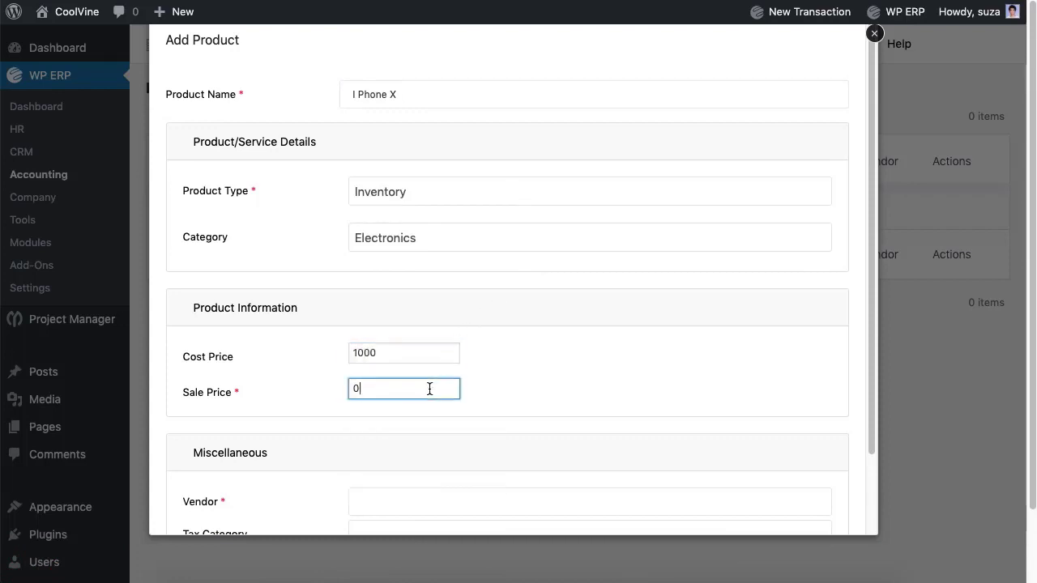
{"action": "key", "text": "BackSpace"}
{"action": "type", "text": "1200"}
- Choose the product's vendor and Electronics tax category, then save the product
{"action": "scroll", "coordinate": [449, 428], "scroll_direction": "down", "scroll_amount": 2}
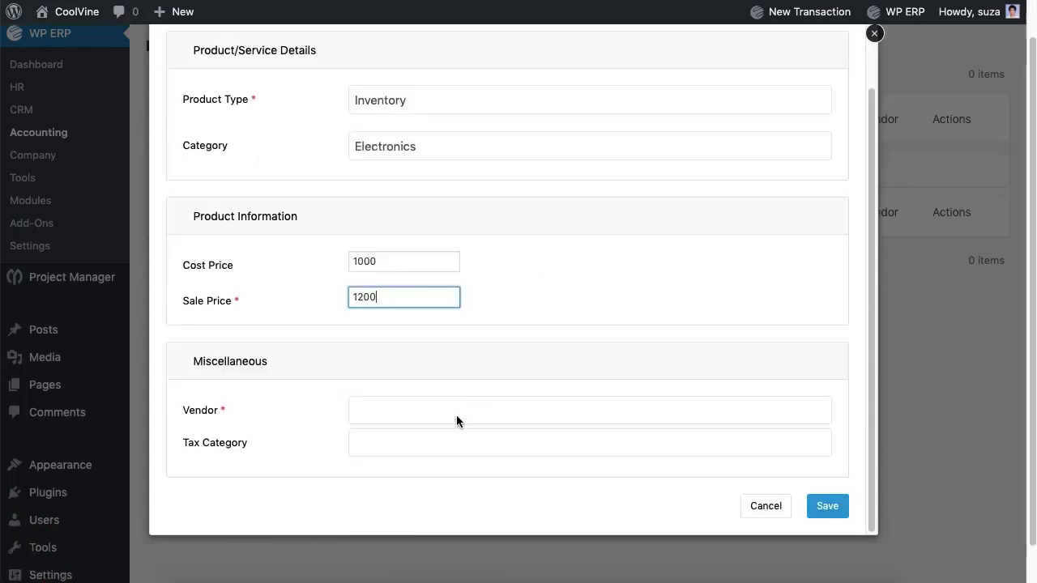
{"action": "left_click", "coordinate": [457, 414]}
{"action": "left_click", "coordinate": [486, 383]}
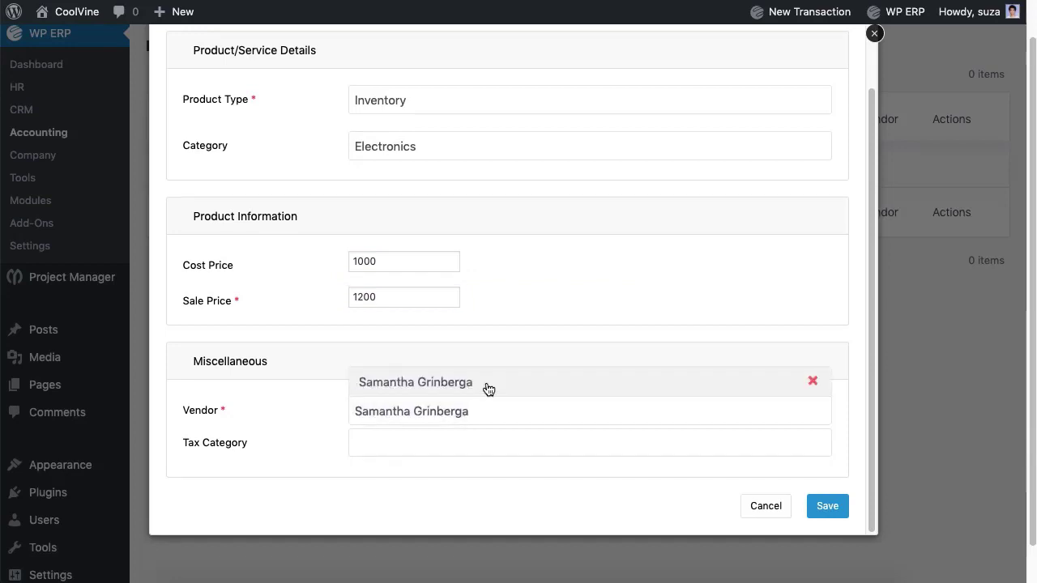
{"action": "left_click", "coordinate": [489, 444]}
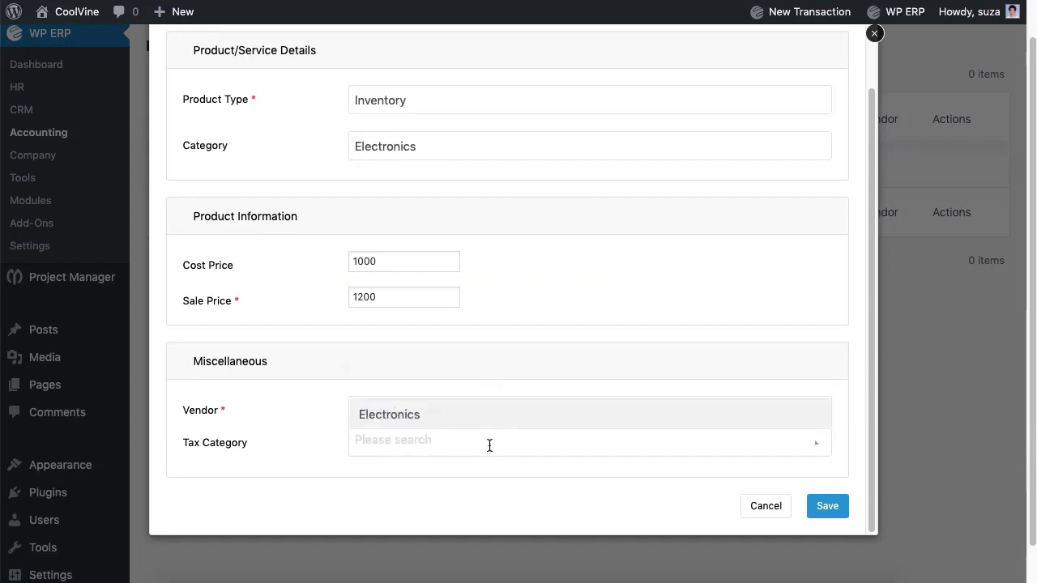
{"action": "left_click", "coordinate": [498, 415]}
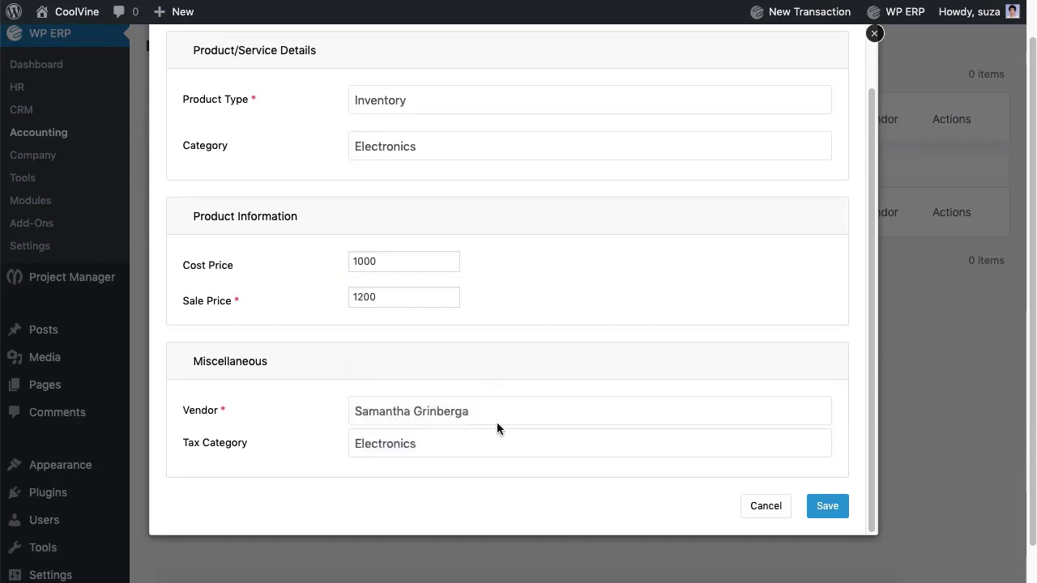
{"action": "left_click", "coordinate": [828, 510]}
- Start a new Opening Balance entry from New Transaction
{"action": "scroll", "coordinate": [770, 381], "scroll_direction": "up", "scroll_amount": 1}
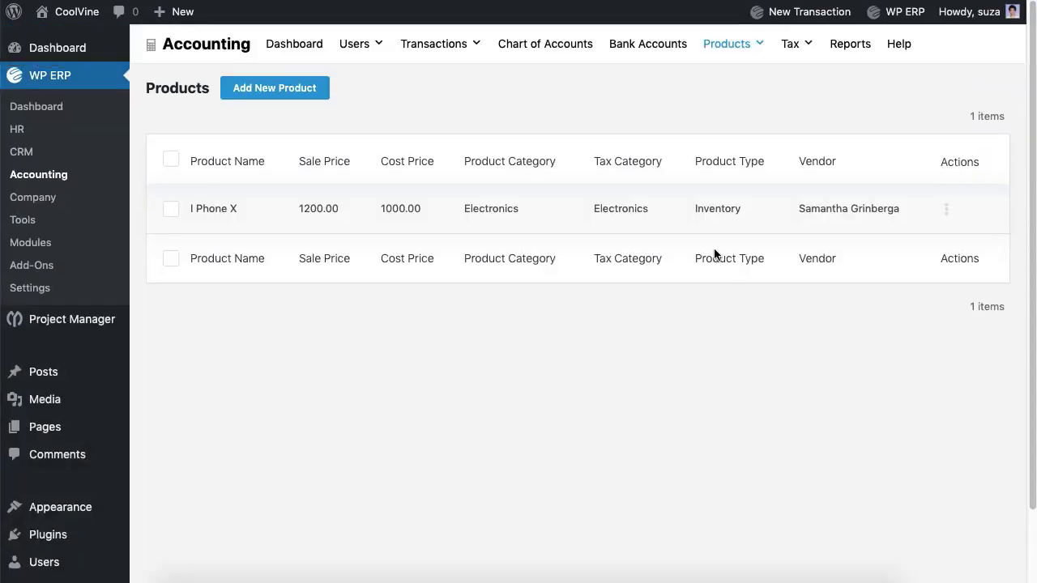
{"action": "mouse_move", "coordinate": [801, 32]}
{"action": "left_click", "coordinate": [774, 292]}
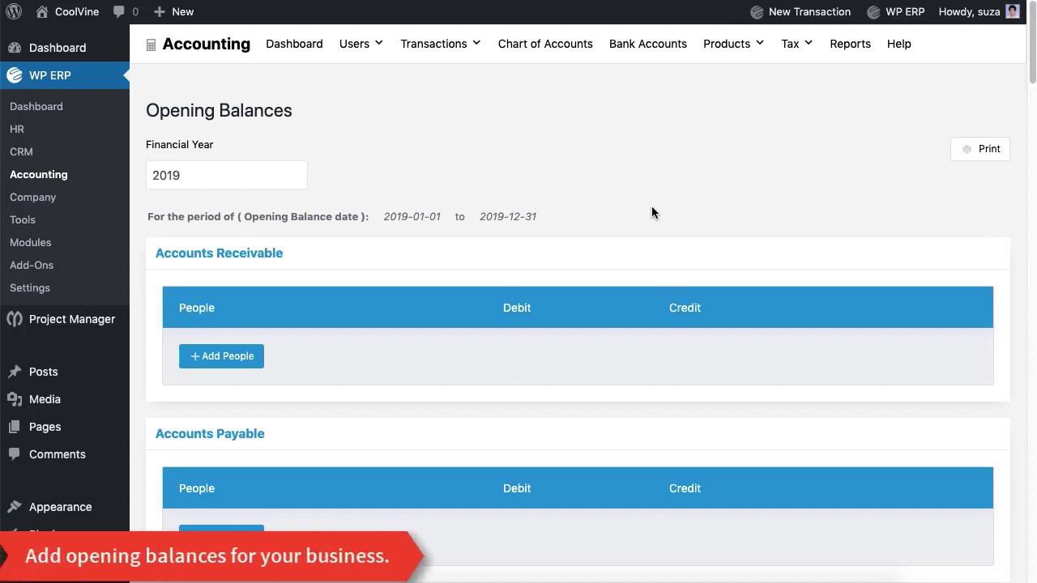
- Choose financial year 2019 and enter current-asset debits, including 100000 in Cash
{"action": "left_click", "coordinate": [266, 173]}
{"action": "left_click", "coordinate": [222, 204]}
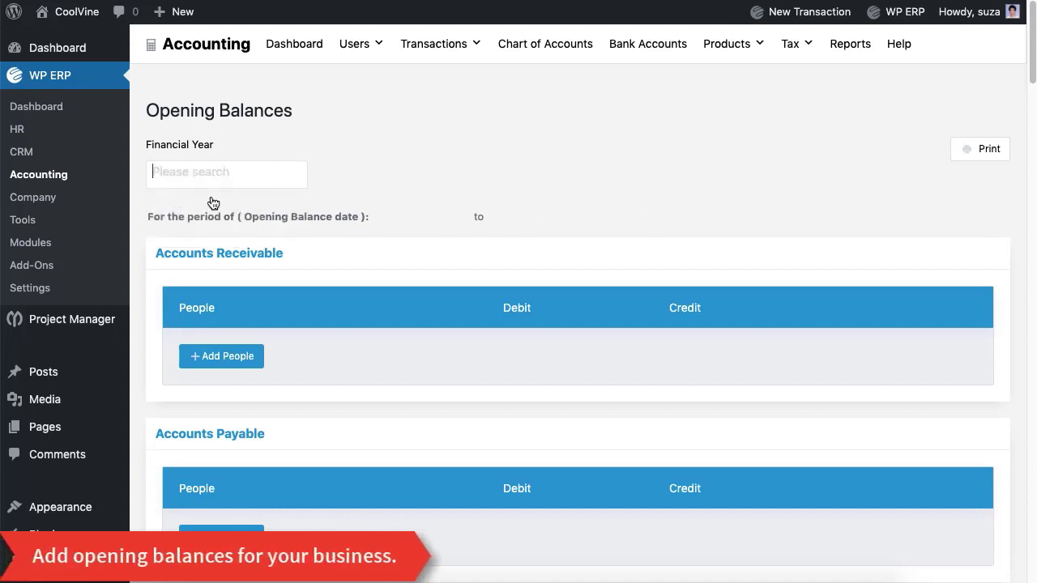
{"action": "scroll", "coordinate": [432, 185], "scroll_direction": "down", "scroll_amount": 10}
{"action": "scroll", "coordinate": [432, 185], "scroll_direction": "up", "scroll_amount": 5}
{"action": "left_click", "coordinate": [662, 253]}
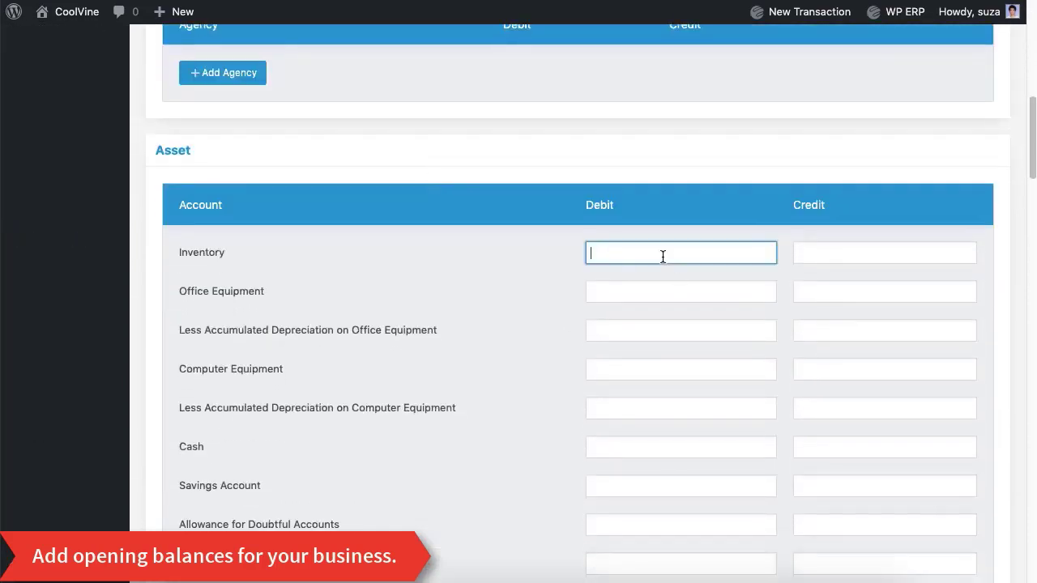
{"action": "left_click", "coordinate": [603, 298]}
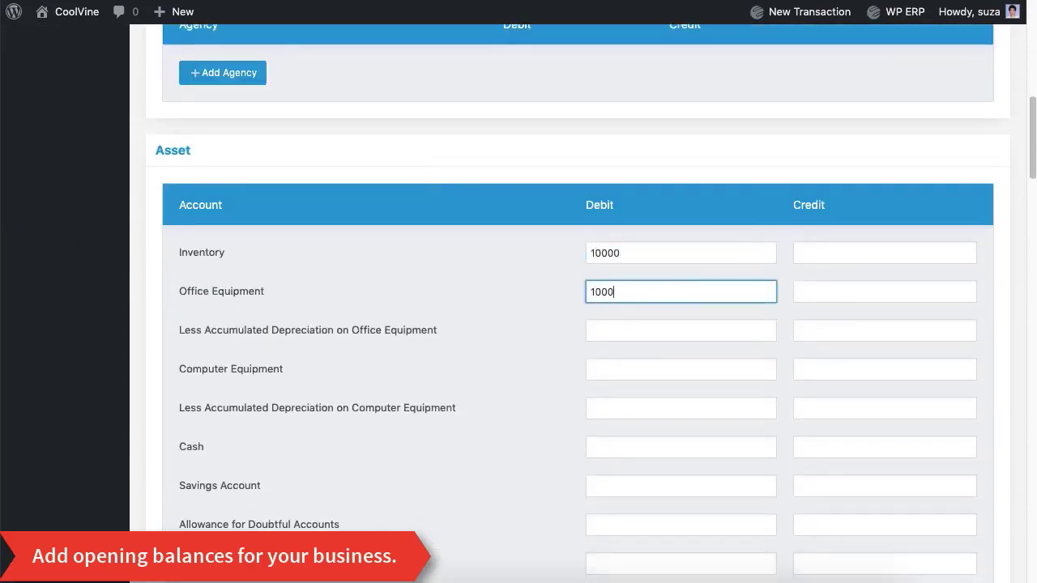
{"action": "left_click", "coordinate": [644, 377]}
{"action": "type", "text": "10000"}
{"action": "left_click", "coordinate": [620, 446]}
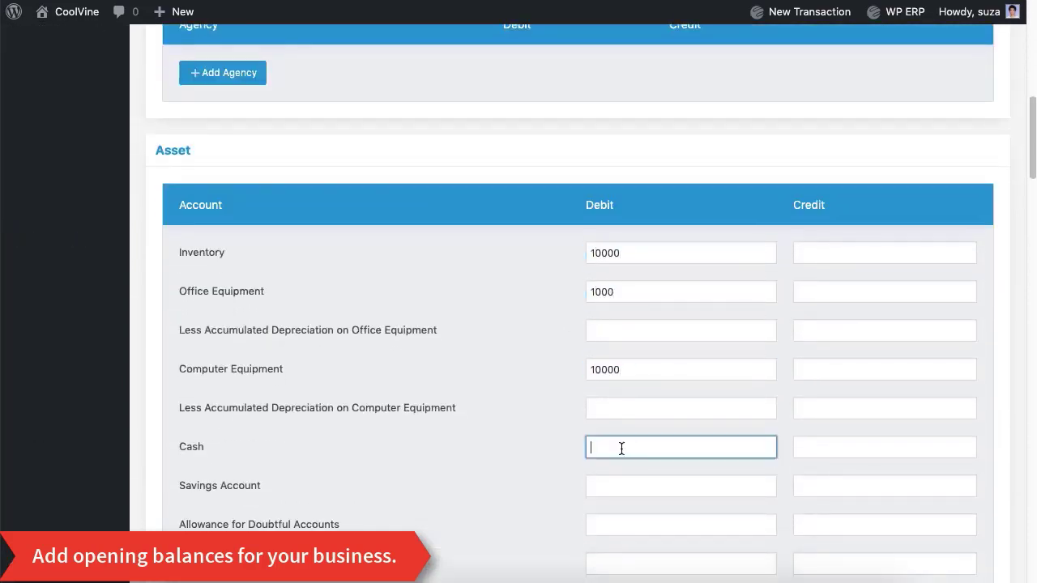
{"action": "type", "text": "100000"}
- Enter a 10000 debit for Buildings among the fixed assets
{"action": "scroll", "coordinate": [689, 347], "scroll_direction": "down", "scroll_amount": 1}
{"action": "scroll", "coordinate": [689, 347], "scroll_direction": "down", "scroll_amount": 4}
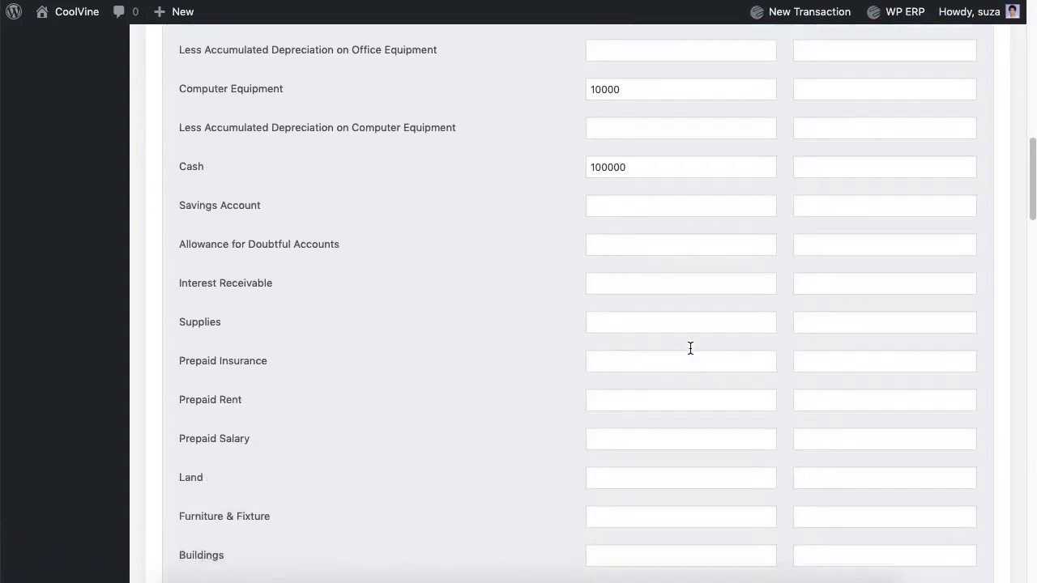
{"action": "scroll", "coordinate": [689, 347], "scroll_direction": "down", "scroll_amount": 2}
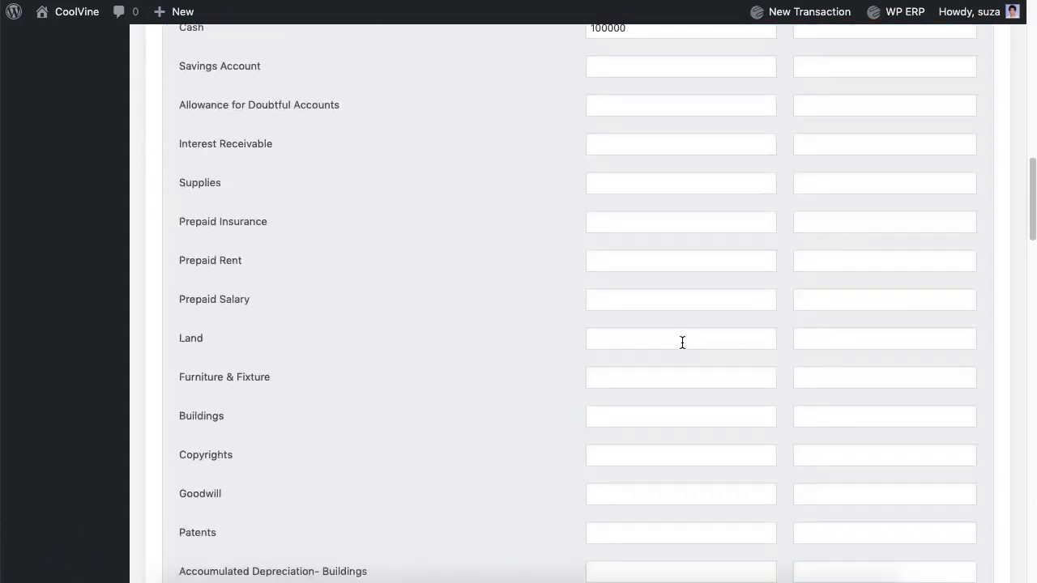
{"action": "left_click", "coordinate": [682, 343]}
{"action": "left_click", "coordinate": [634, 377]}
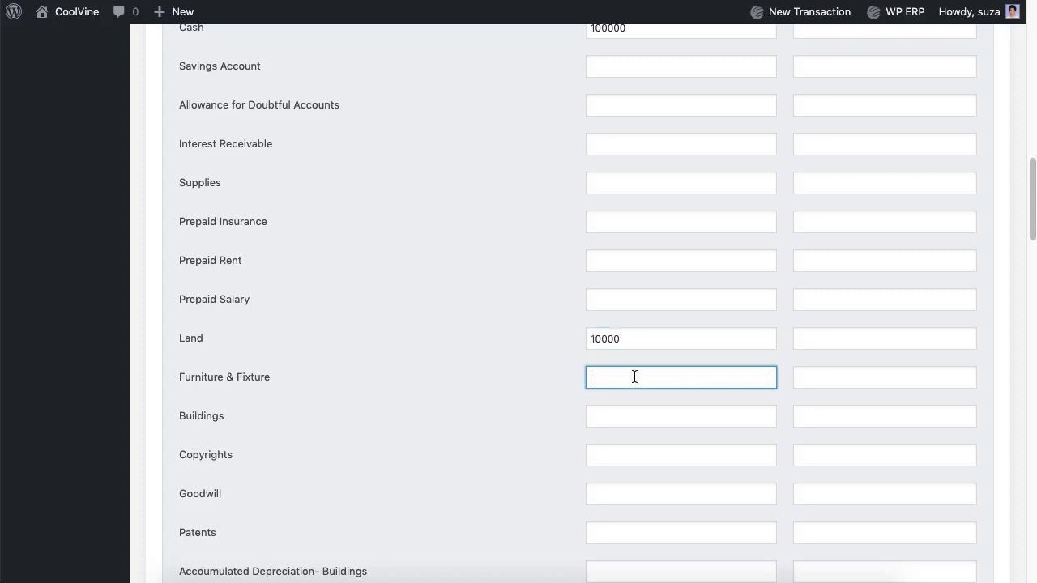
{"action": "left_click", "coordinate": [667, 423]}
{"action": "type", "text": "100"}
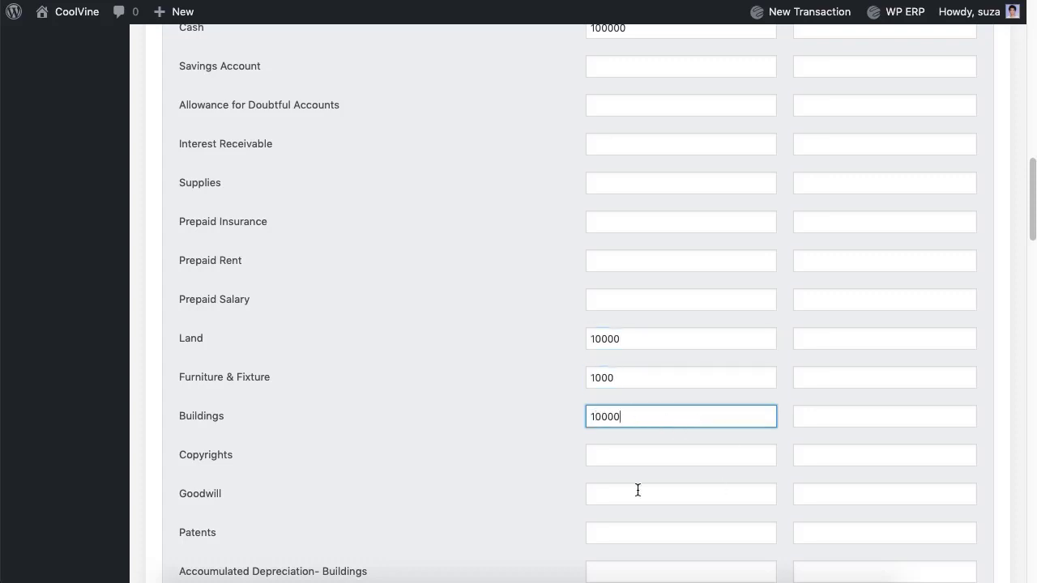
{"action": "type", "text": "00"}
{"action": "scroll", "coordinate": [496, 478], "scroll_direction": "down", "scroll_amount": 7}
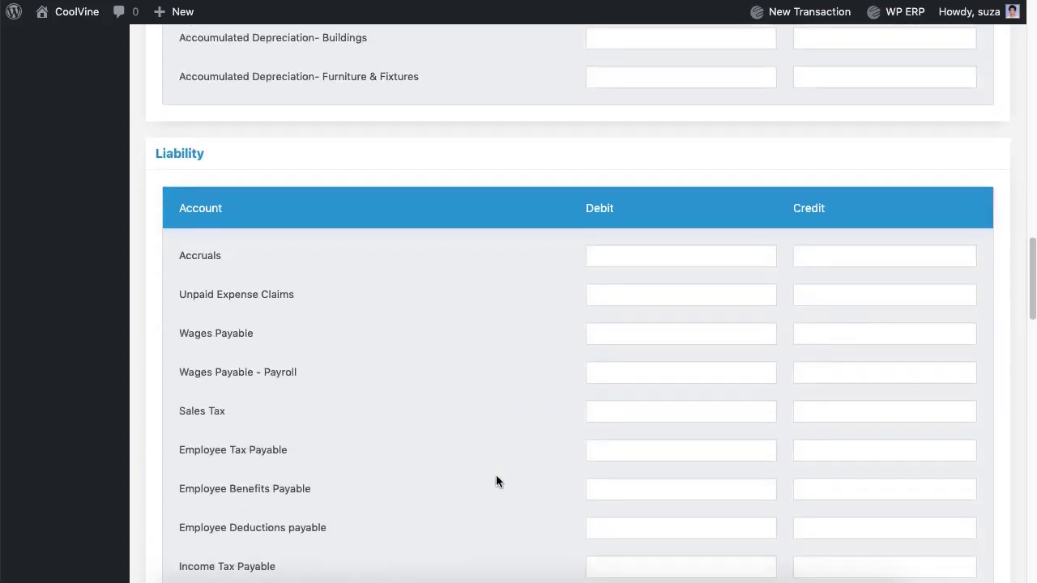
- Enter liability credits for Wages Payable and 5000 for Loan
{"action": "left_click", "coordinate": [890, 339]}
{"action": "type", "text": "5"}
{"action": "left_click", "coordinate": [576, 428]}
{"action": "scroll", "coordinate": [576, 428], "scroll_direction": "down", "scroll_amount": 5}
{"action": "left_click", "coordinate": [858, 392]}
{"action": "type", "text": "500"}
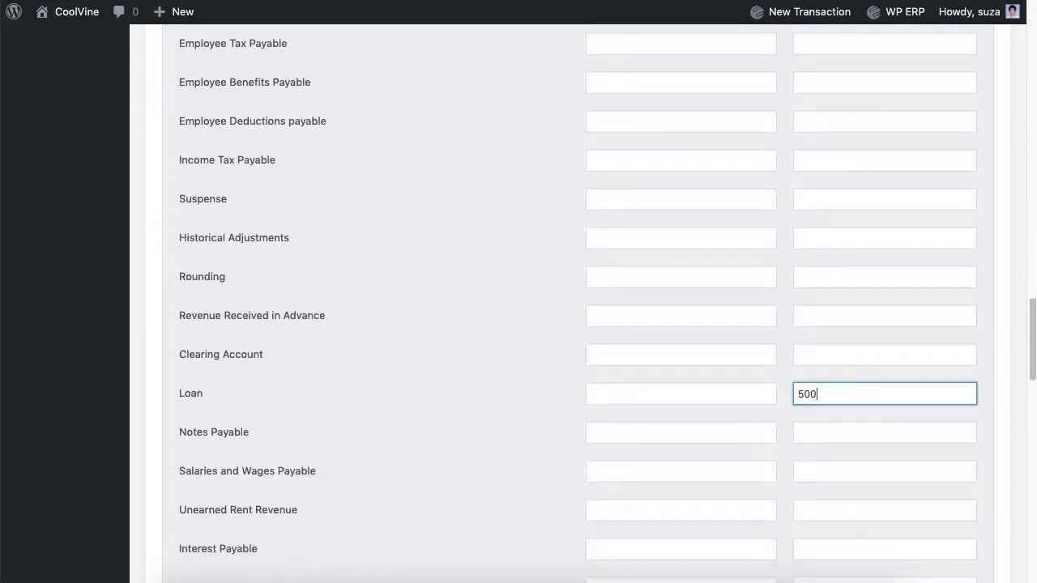
{"action": "type", "text": "0"}
{"action": "left_click", "coordinate": [516, 438]}
{"action": "scroll", "coordinate": [516, 438], "scroll_direction": "down", "scroll_amount": 6}
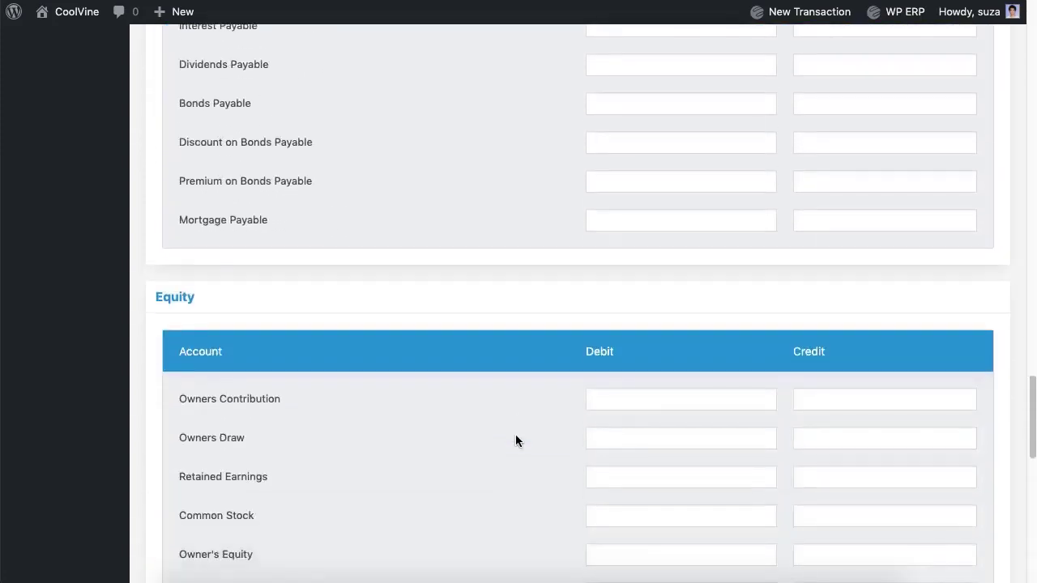
{"action": "scroll", "coordinate": [516, 440], "scroll_direction": "down", "scroll_amount": 6}
- Add an Eastern Bank Ltd. bank row with a 10000 debit
{"action": "left_click", "coordinate": [442, 451]}
{"action": "key", "text": "Return"}
{"action": "left_click", "coordinate": [542, 456]}
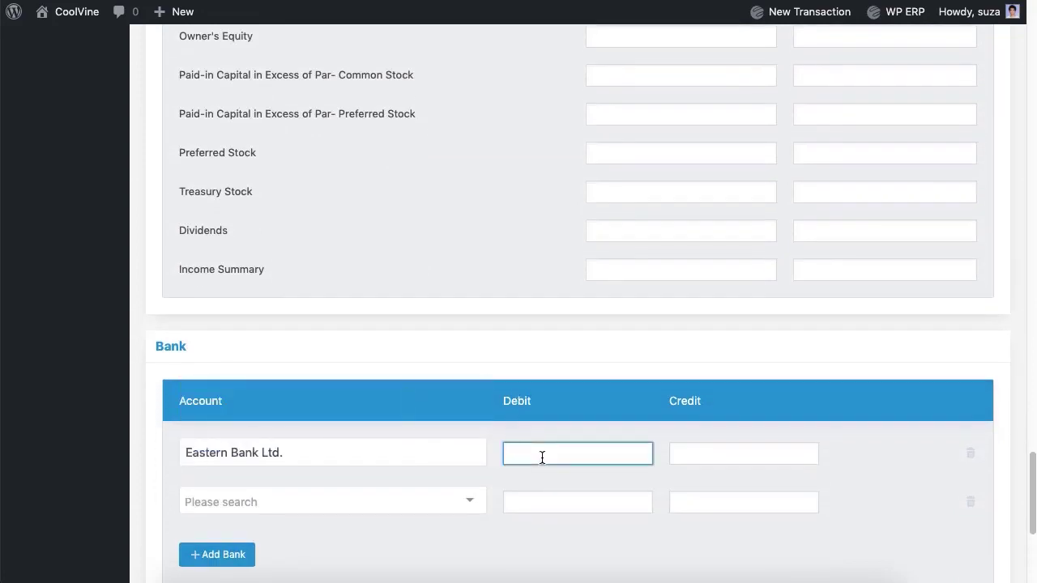
{"action": "left_click", "coordinate": [503, 234]}
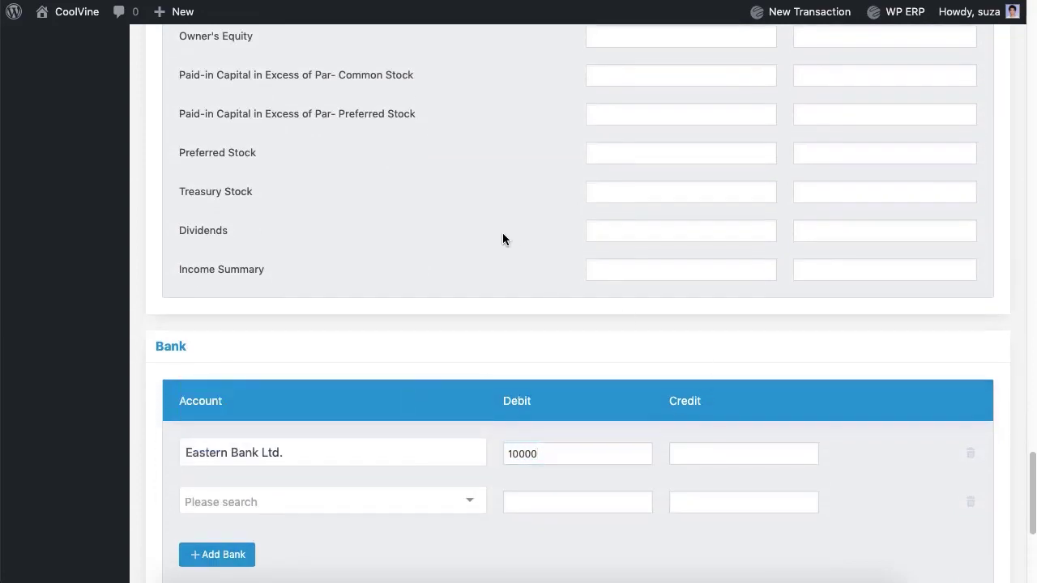
{"action": "scroll", "coordinate": [503, 235], "scroll_direction": "down", "scroll_amount": 2}
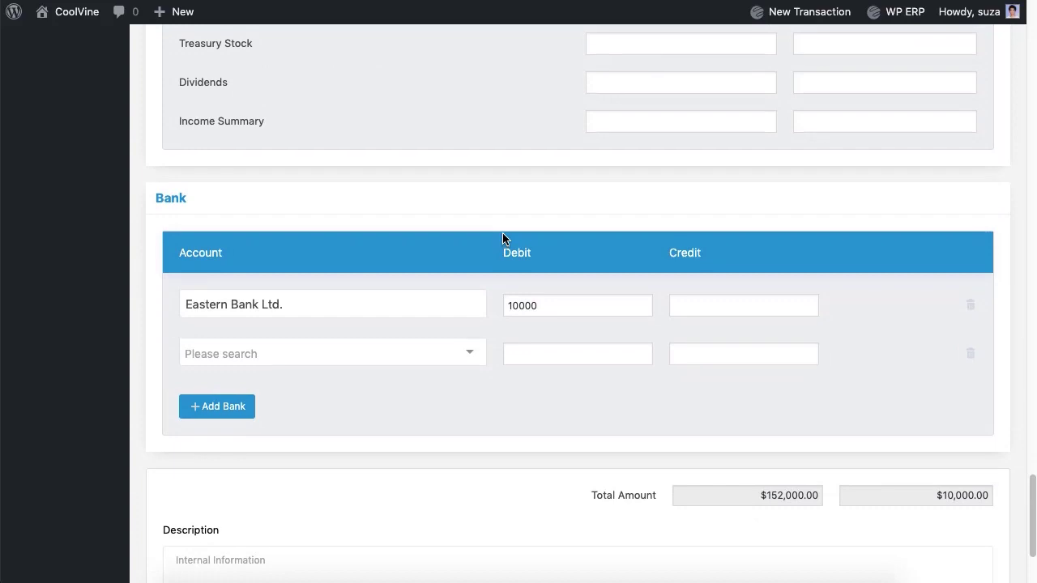
{"action": "scroll", "coordinate": [502, 236], "scroll_direction": "up", "scroll_amount": 7}
- Credit 142000 to Owner's Contribution and save the opening balances
{"action": "left_click", "coordinate": [833, 245]}
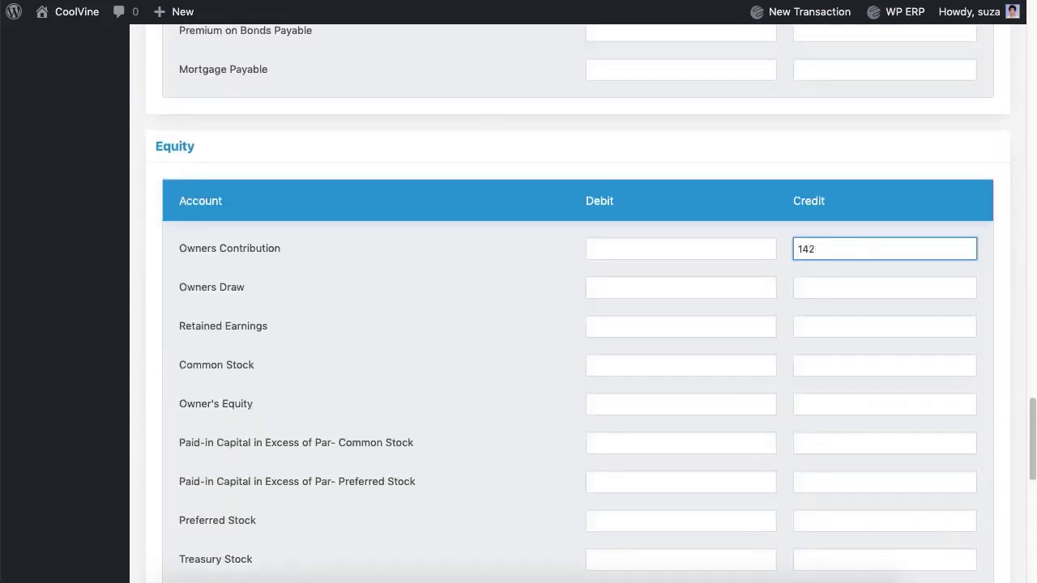
{"action": "type", "text": "142000"}
{"action": "scroll", "coordinate": [537, 283], "scroll_direction": "down", "scroll_amount": 15}
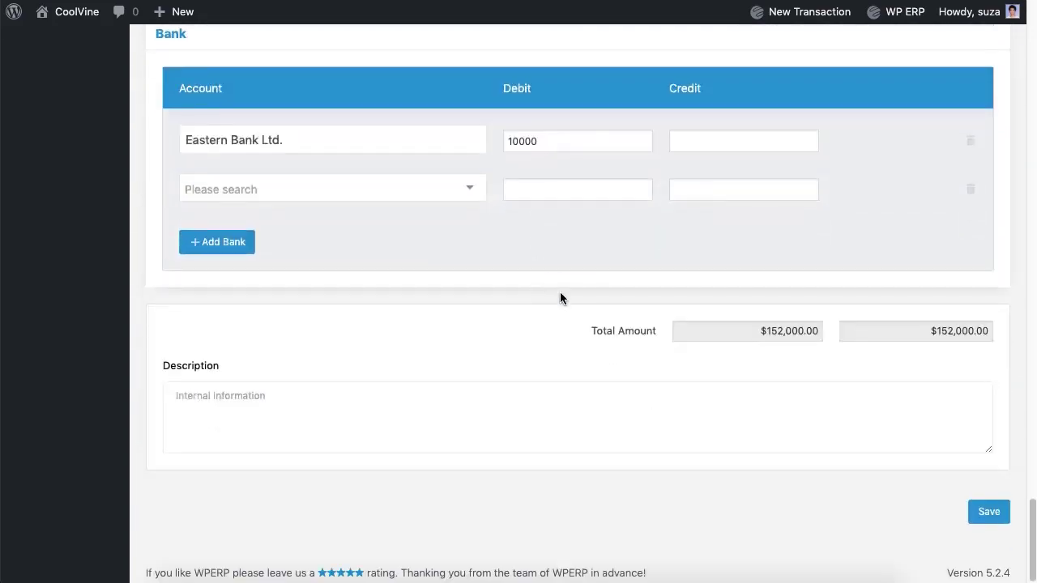
{"action": "left_click", "coordinate": [985, 516]}
{"action": "scroll", "coordinate": [816, 482], "scroll_direction": "up", "scroll_amount": 20}
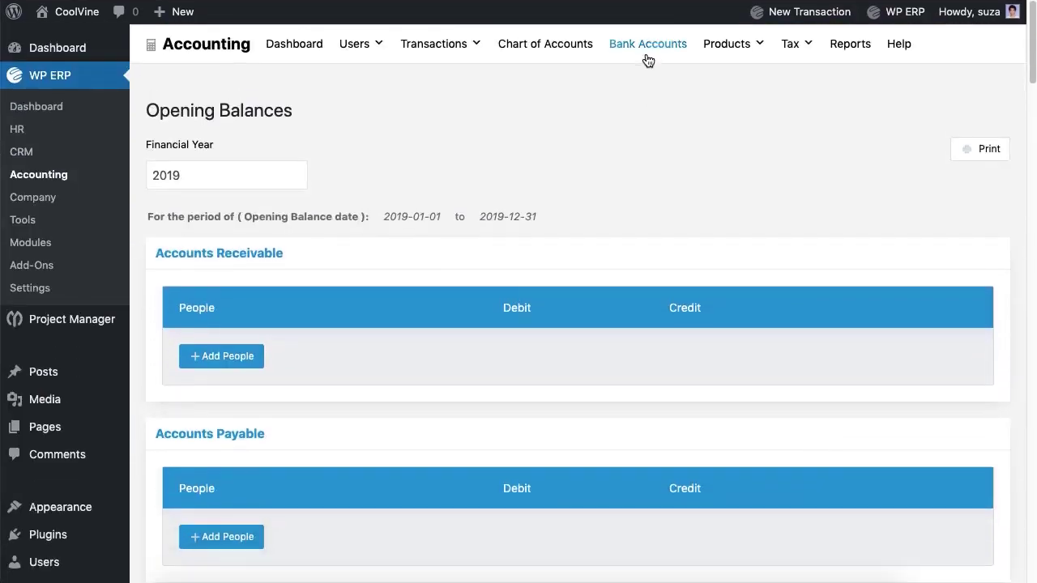
- Start a new bank-to-bank money transfer from the bank accounts overview
{"action": "left_click", "coordinate": [648, 45]}
{"action": "left_click", "coordinate": [330, 108]}
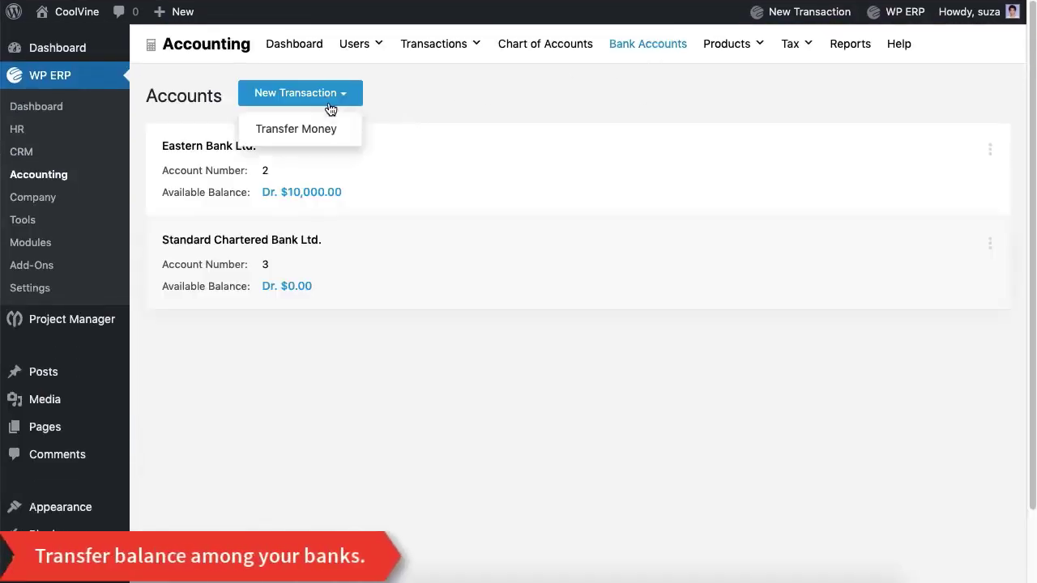
{"action": "left_click", "coordinate": [318, 131]}
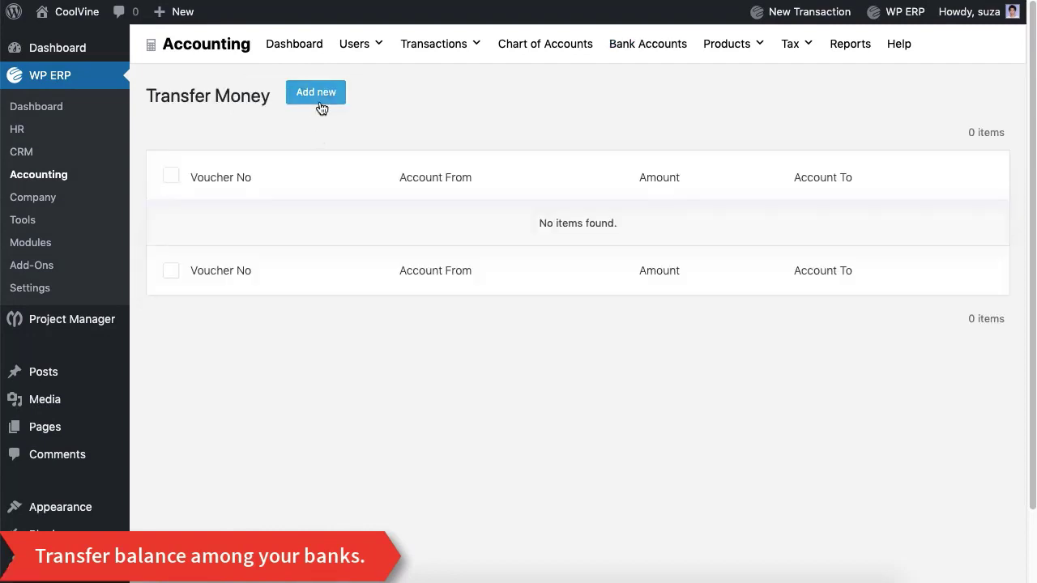
{"action": "left_click", "coordinate": [321, 108]}
- Transfer 1000 from Eastern Bank Ltd. to Standard Chartered Bank Ltd
{"action": "left_click", "coordinate": [310, 191]}
{"action": "left_click", "coordinate": [303, 221]}
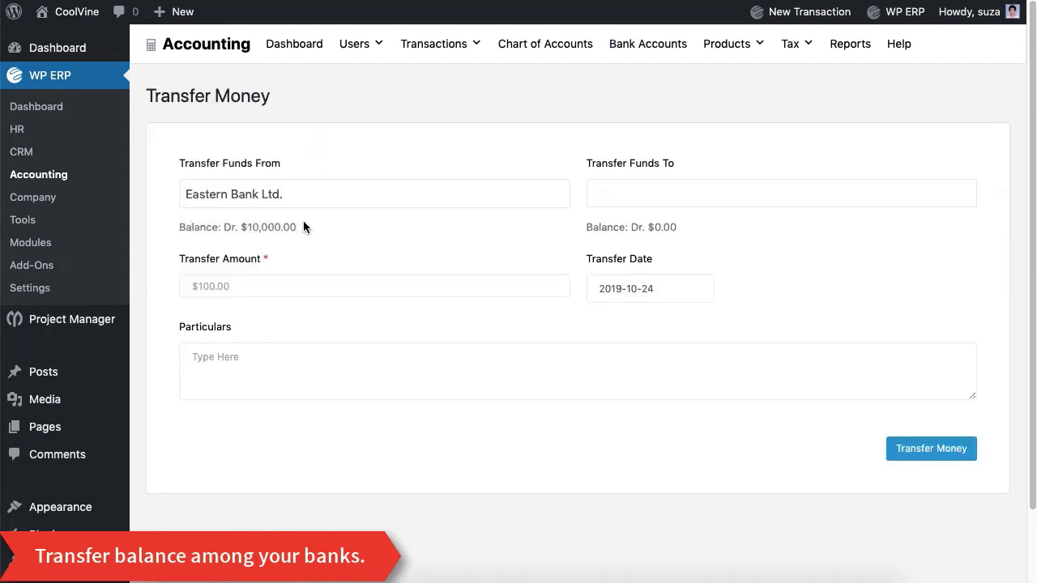
{"action": "left_click", "coordinate": [624, 202]}
{"action": "left_click", "coordinate": [640, 223]}
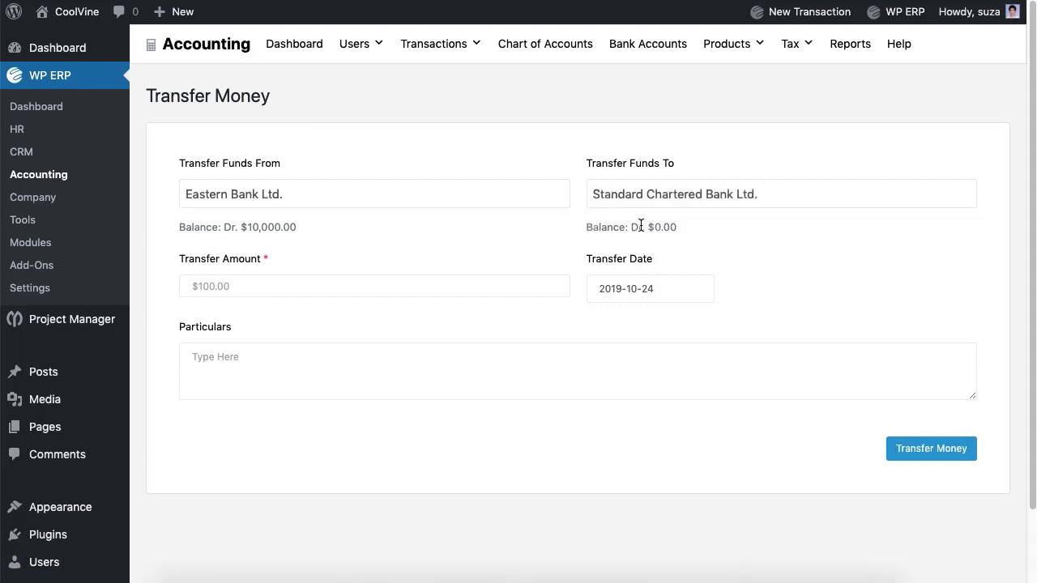
{"action": "left_click", "coordinate": [385, 289]}
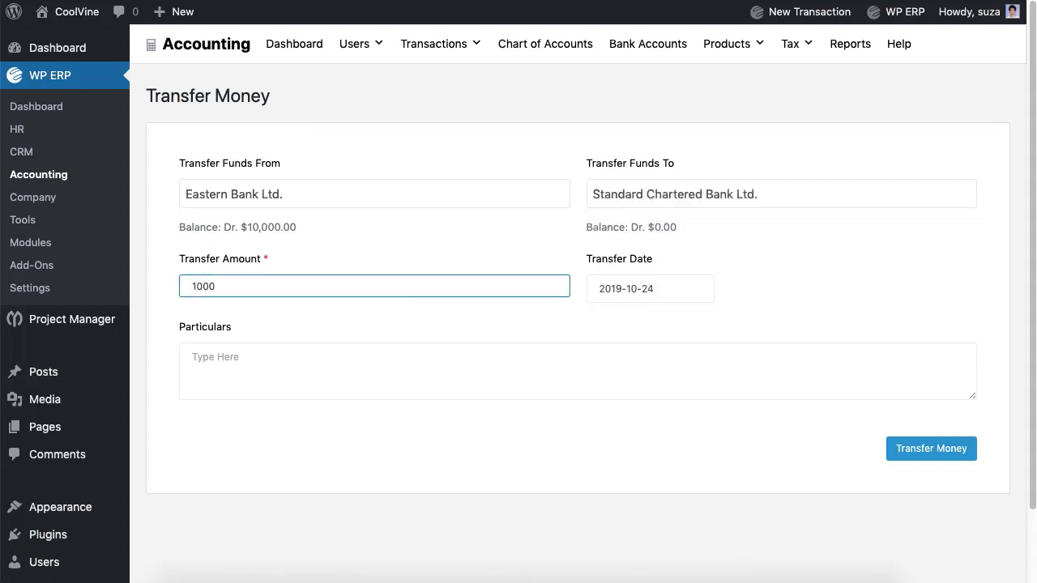
{"action": "left_click", "coordinate": [407, 370]}
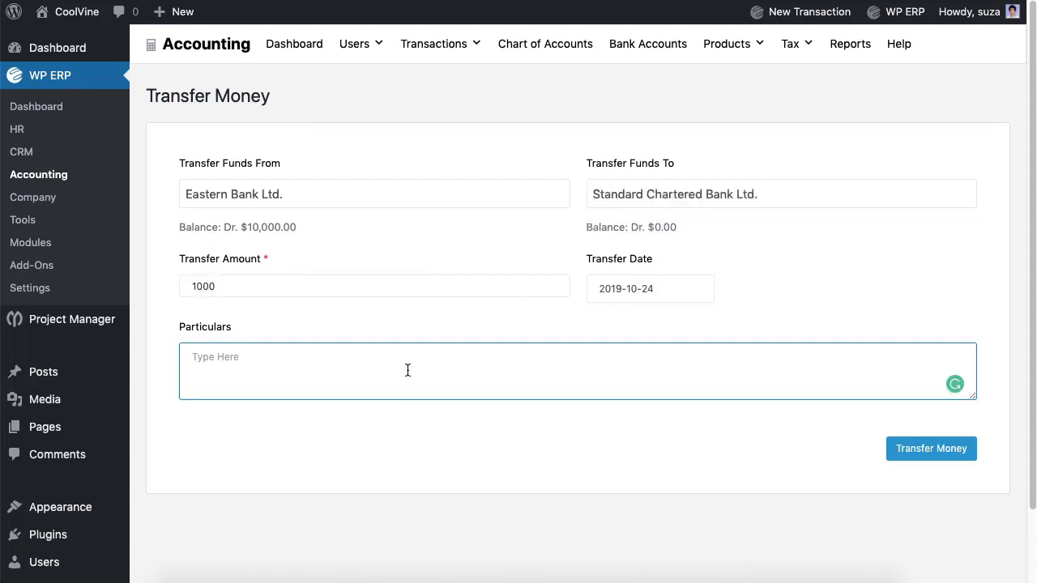
{"action": "left_click", "coordinate": [912, 461]}
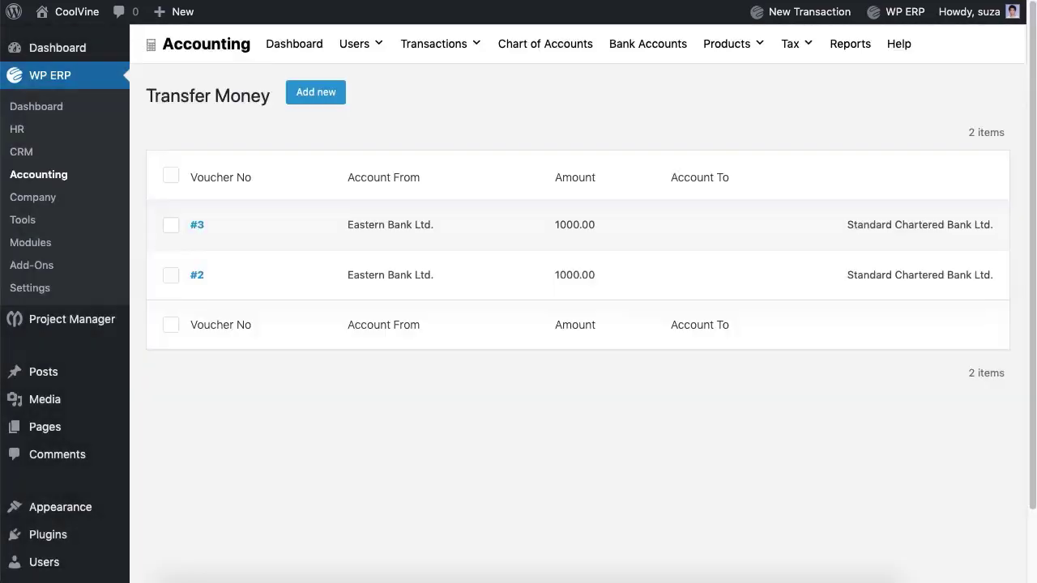
- Go to Purchases Transactions and start a new purchase with Create Purchase
{"action": "left_click", "coordinate": [442, 51]}
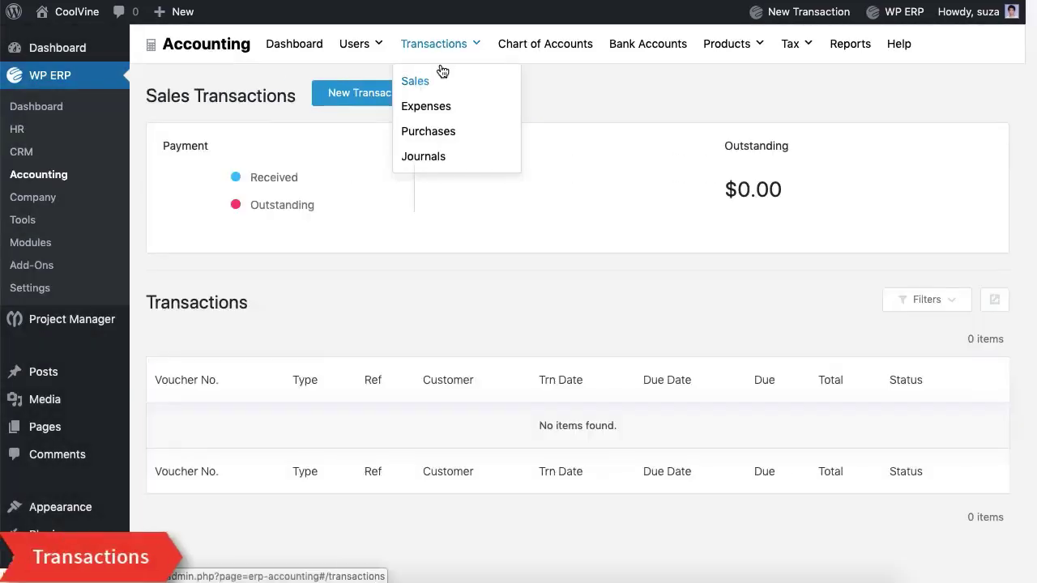
{"action": "left_click", "coordinate": [426, 132]}
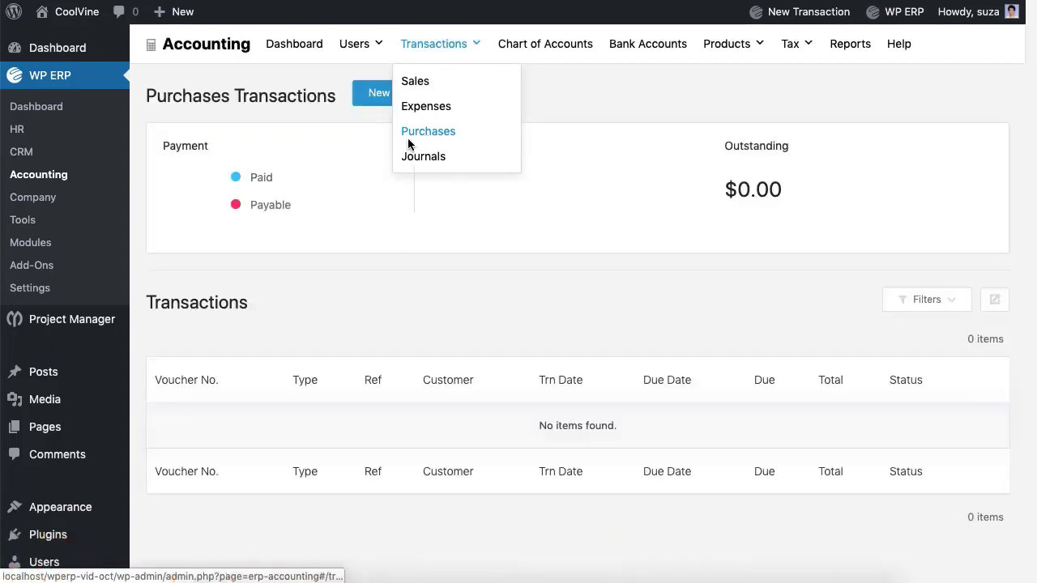
{"action": "left_click", "coordinate": [421, 101]}
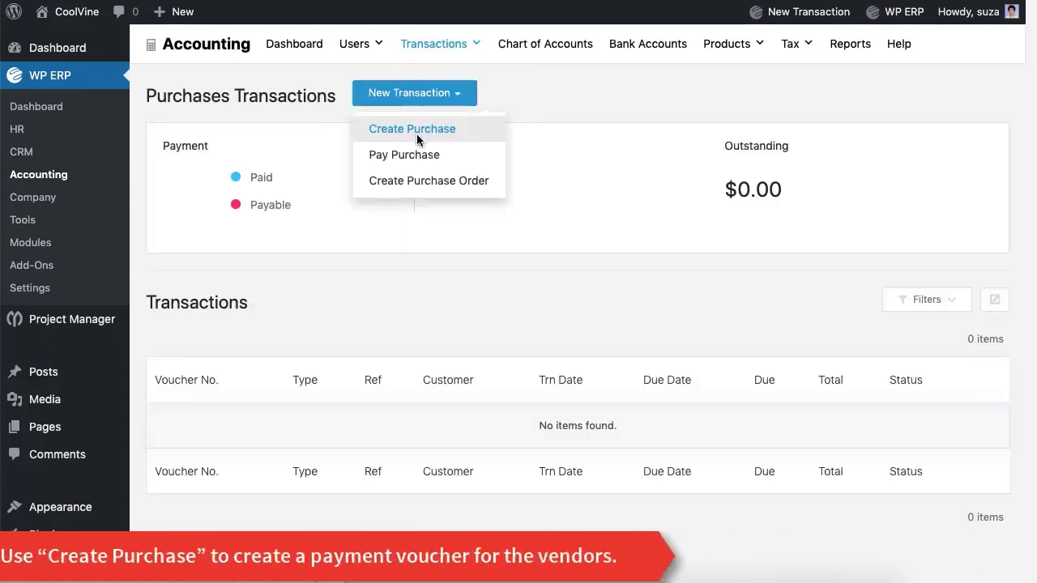
{"action": "left_click", "coordinate": [419, 136]}
- Choose the vendor, enter reference 1, and put I Phone X on the first line
{"action": "left_click", "coordinate": [389, 168]}
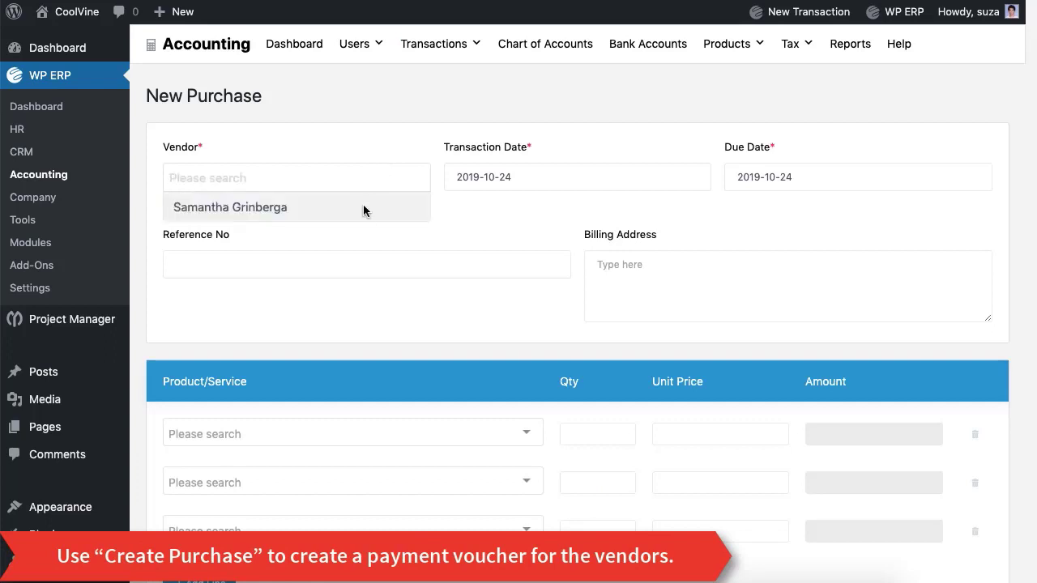
{"action": "left_click", "coordinate": [363, 208]}
{"action": "left_click", "coordinate": [368, 262]}
{"action": "type", "text": "1"}
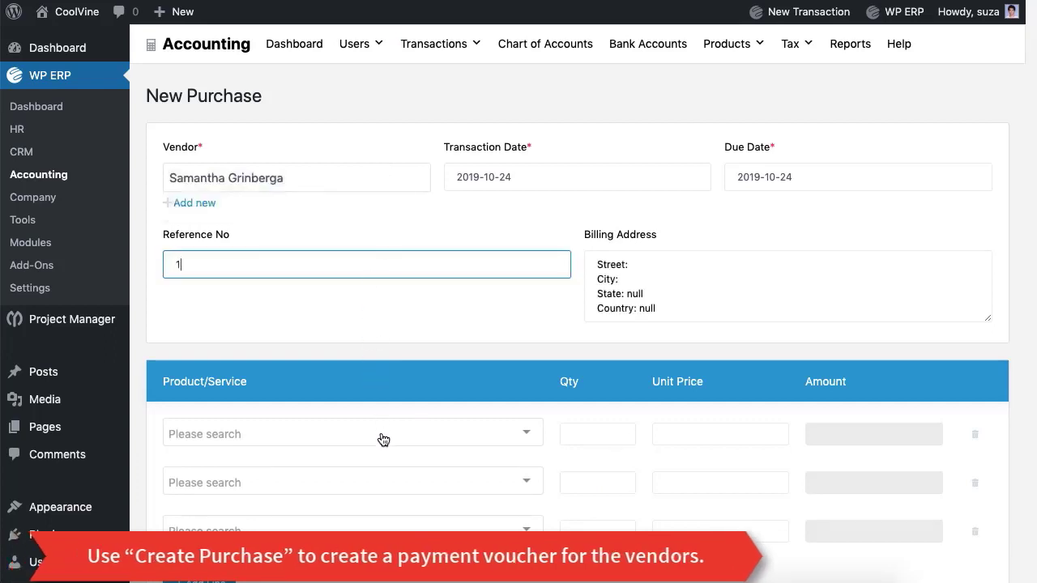
{"action": "left_click", "coordinate": [381, 437]}
{"action": "left_click", "coordinate": [385, 413]}
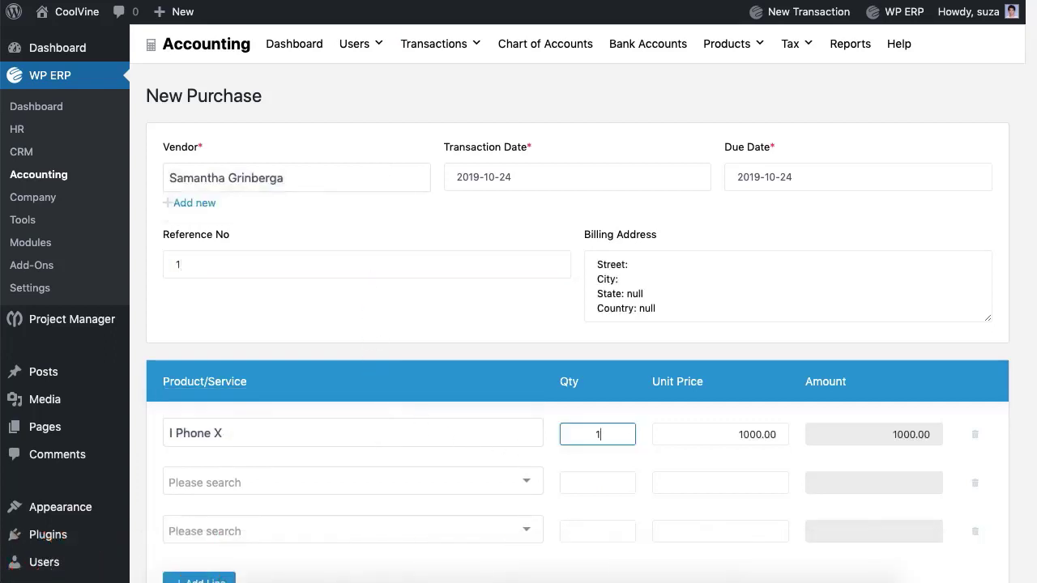
- Delete the empty product lines, add particulars and save the $8,000 purchase
{"action": "left_click", "coordinate": [972, 482]}
{"action": "left_click", "coordinate": [972, 482]}
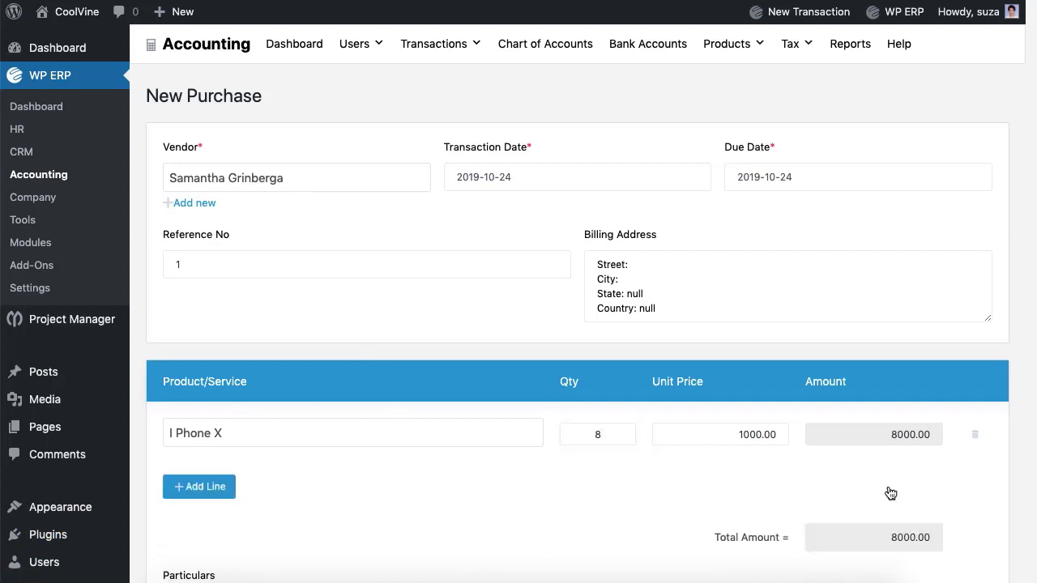
{"action": "scroll", "coordinate": [491, 489], "scroll_direction": "down", "scroll_amount": 2}
{"action": "left_click", "coordinate": [491, 523]}
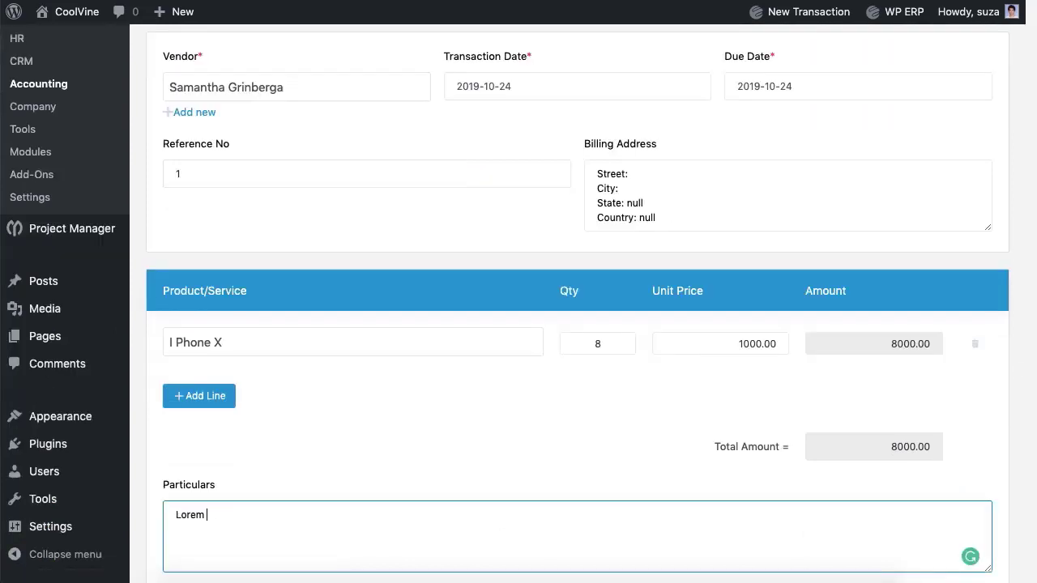
{"action": "scroll", "coordinate": [551, 440], "scroll_direction": "down", "scroll_amount": 5}
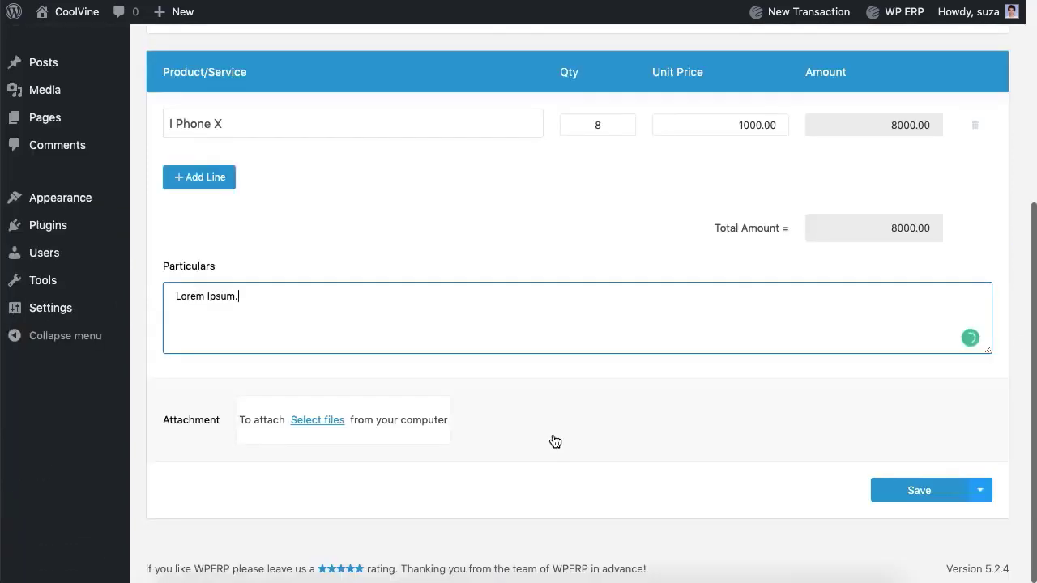
{"action": "left_click", "coordinate": [922, 496]}
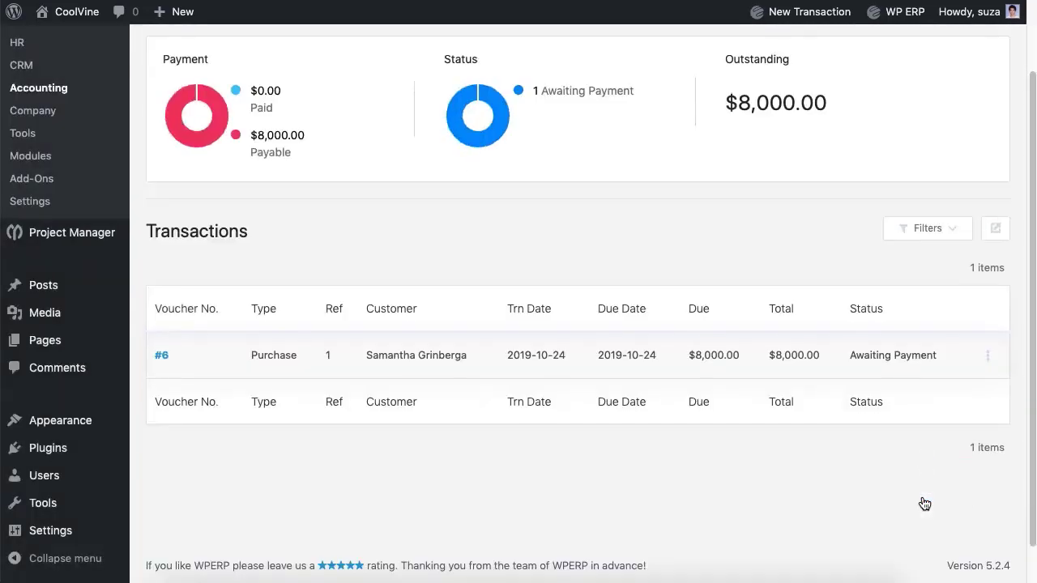
{"action": "scroll", "coordinate": [924, 503], "scroll_direction": "up", "scroll_amount": 2}
- Start a Pay Purchase for the vendor, paying by Bank from Eastern Bank Ltd
{"action": "left_click", "coordinate": [455, 99]}
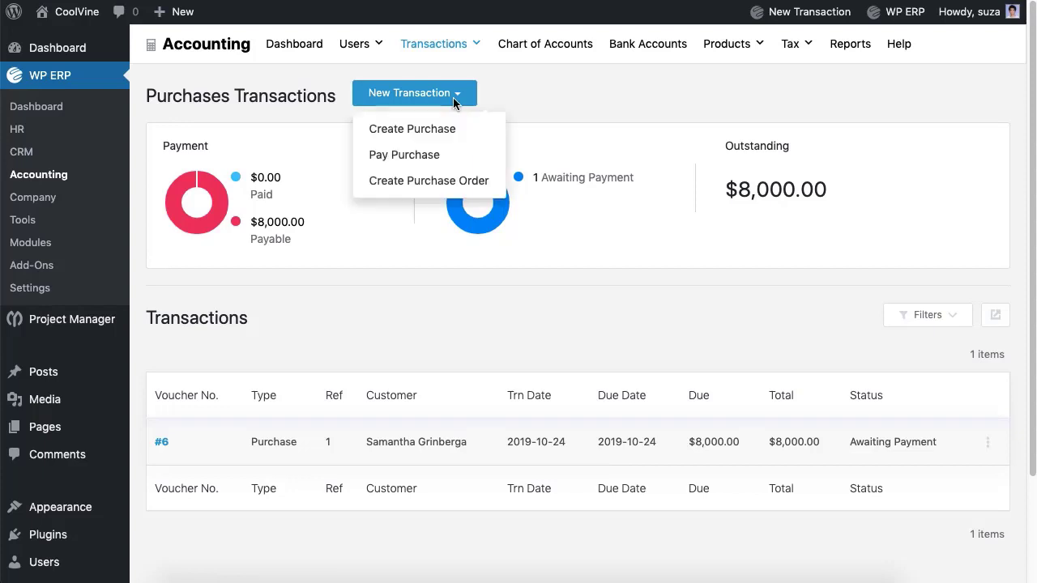
{"action": "left_click", "coordinate": [430, 156]}
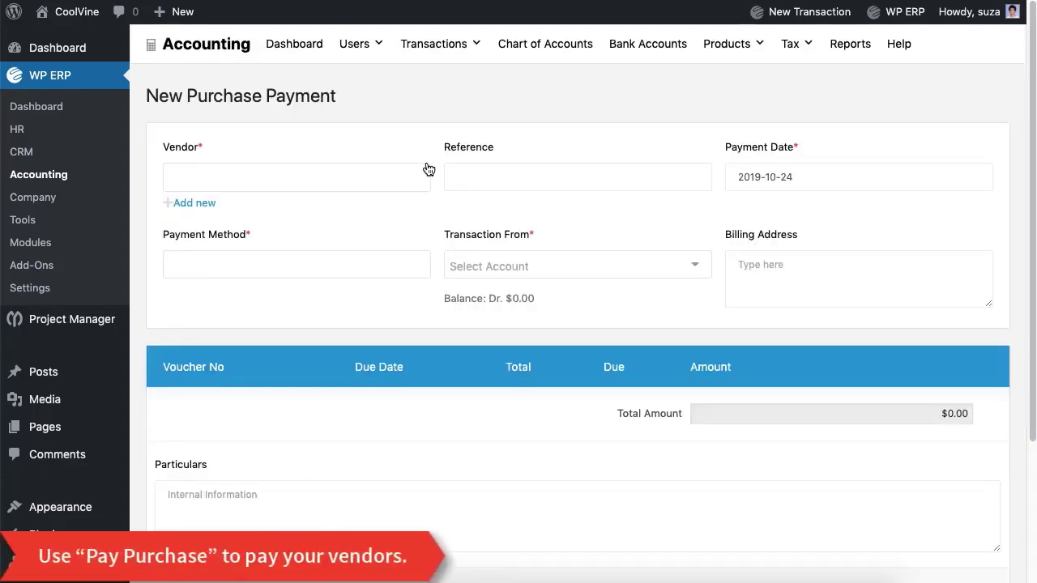
{"action": "left_click", "coordinate": [428, 168]}
{"action": "left_click", "coordinate": [380, 214]}
{"action": "left_click", "coordinate": [363, 274]}
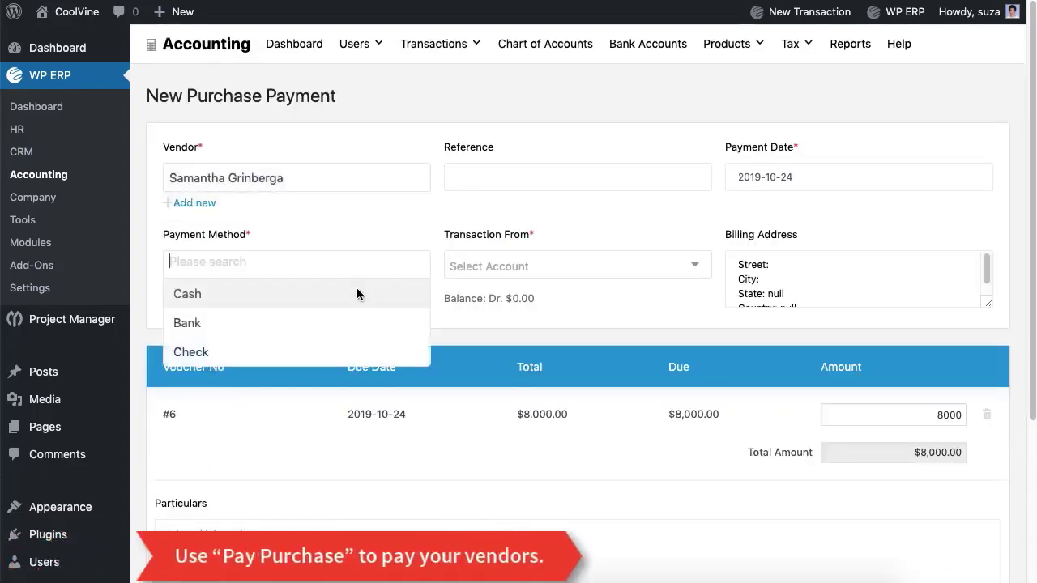
{"action": "left_click", "coordinate": [349, 322]}
{"action": "left_click", "coordinate": [487, 280]}
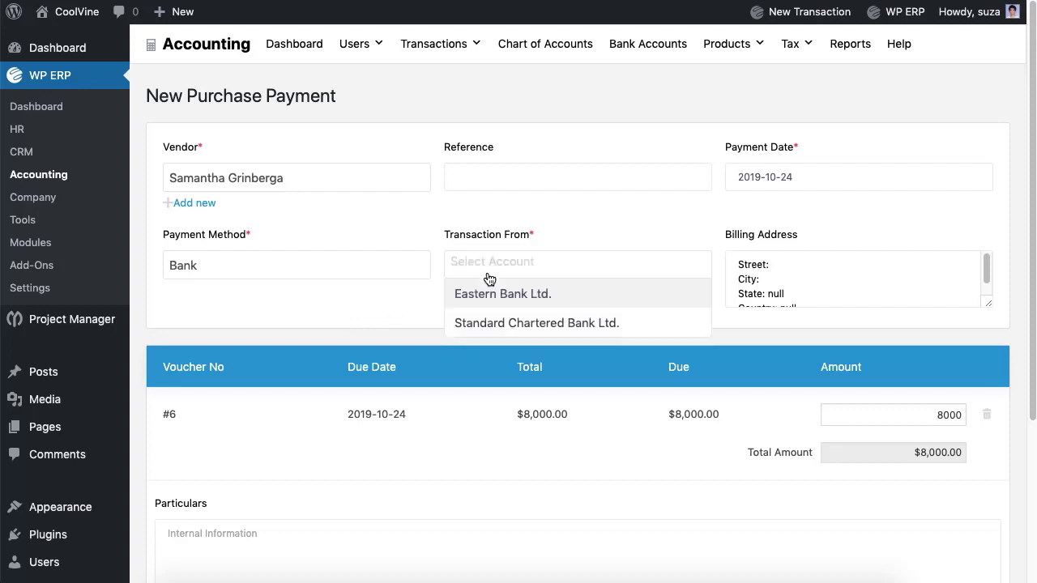
{"action": "left_click", "coordinate": [491, 294]}
- Enter 'Lorem' as particulars and save the purchase payment
{"action": "scroll", "coordinate": [492, 294], "scroll_direction": "down", "scroll_amount": 5}
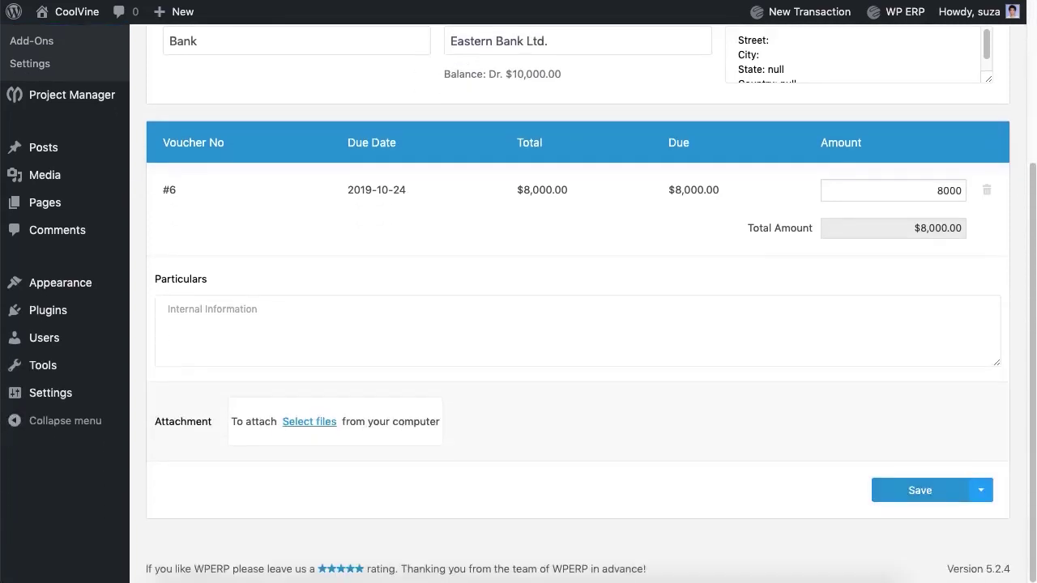
{"action": "left_click", "coordinate": [168, 309]}
{"action": "type", "text": "Lorem Ipsum."}
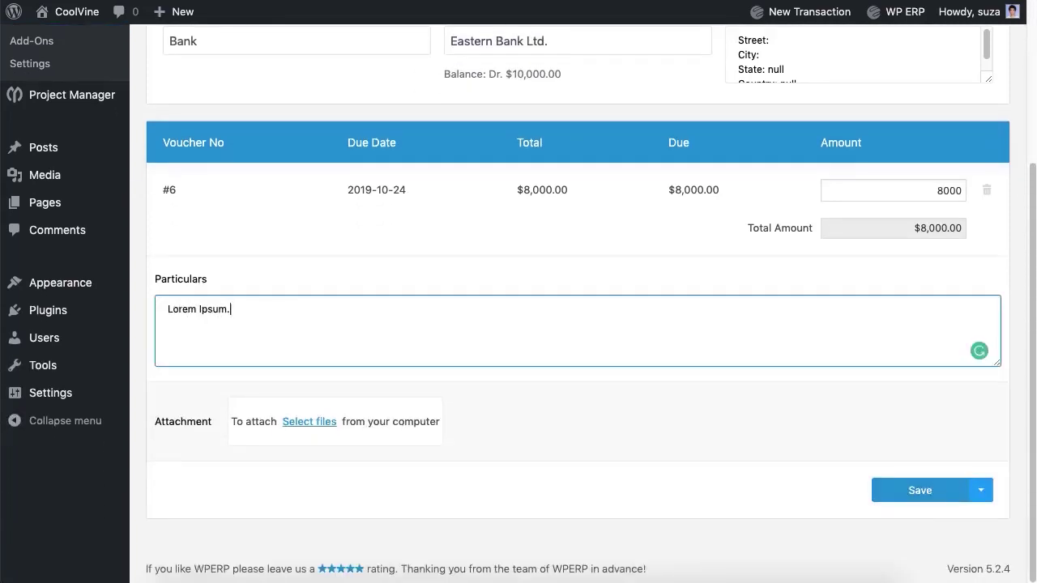
{"action": "left_click", "coordinate": [906, 500]}
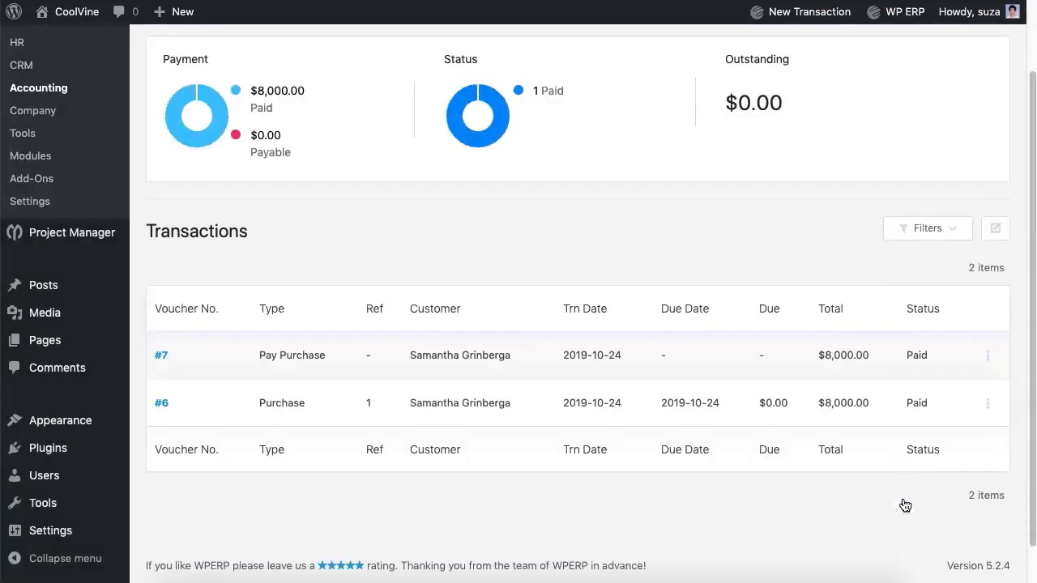
{"action": "scroll", "coordinate": [906, 505], "scroll_direction": "up", "scroll_amount": 2}
- Preview the Create Purchase Order form, then go to Sales Transactions
{"action": "left_click", "coordinate": [402, 93]}
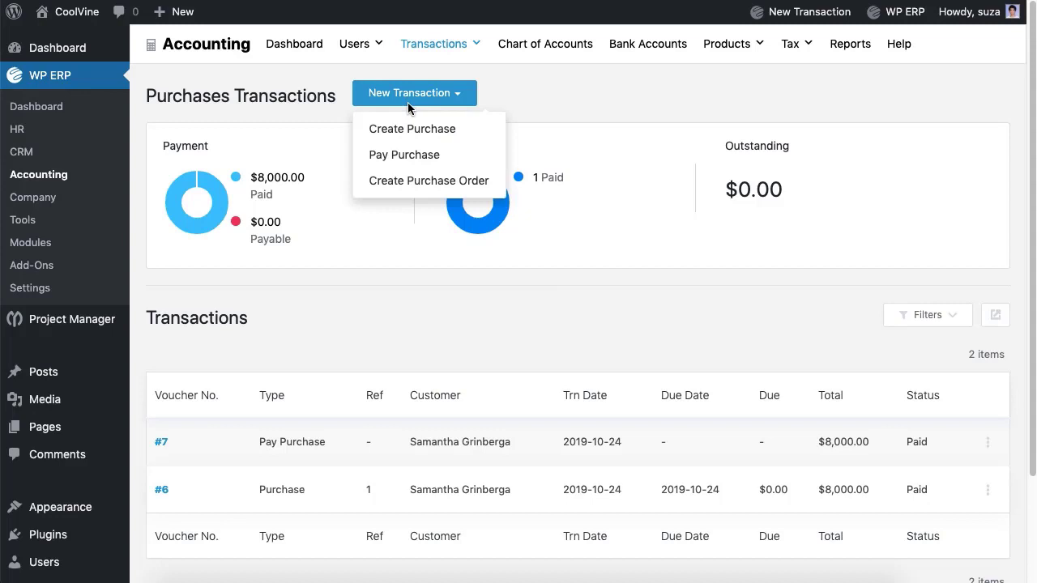
{"action": "left_click", "coordinate": [404, 191]}
{"action": "scroll", "coordinate": [402, 194], "scroll_direction": "down", "scroll_amount": 4}
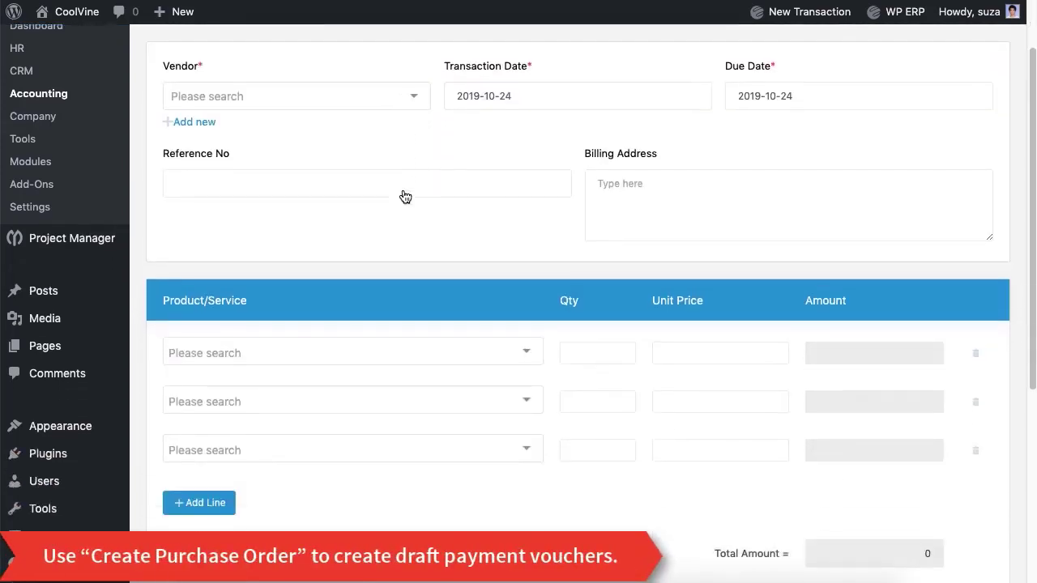
{"action": "scroll", "coordinate": [403, 194], "scroll_direction": "up", "scroll_amount": 4}
{"action": "mouse_move", "coordinate": [447, 52]}
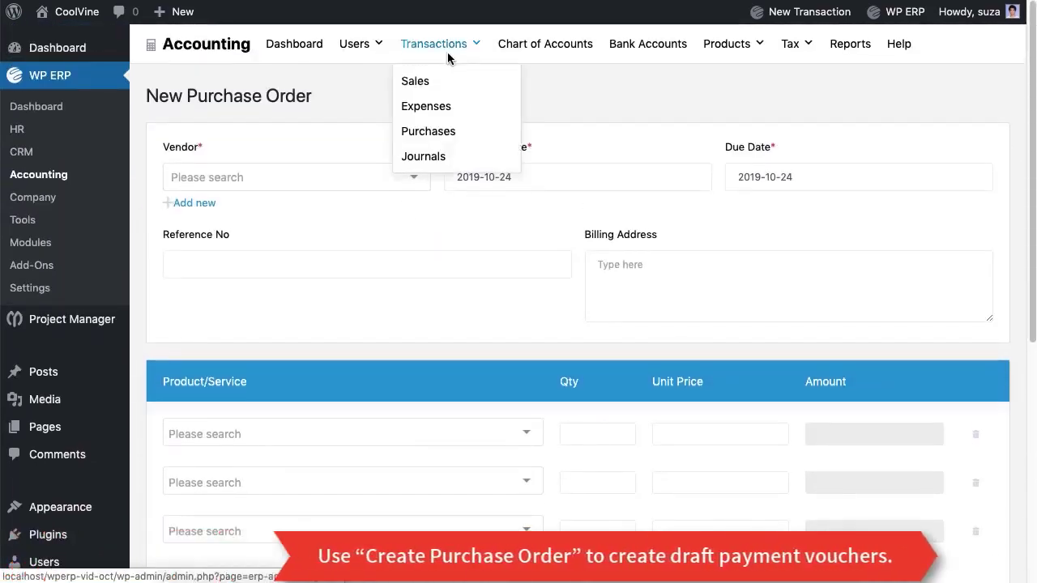
{"action": "left_click", "coordinate": [420, 84]}
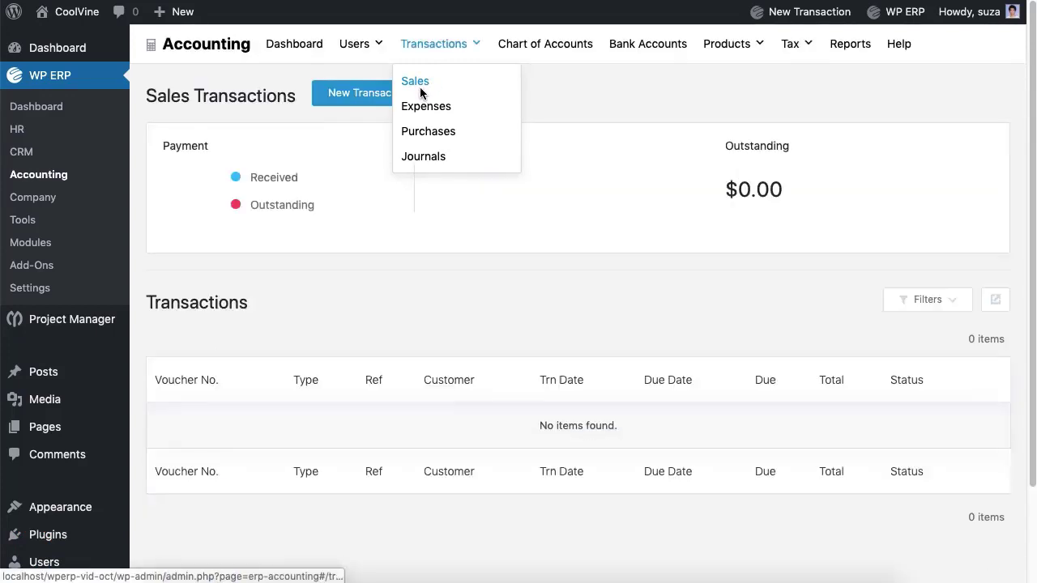
- Start a new invoice for the customer with 7 I Phone X on the first line
{"action": "left_click", "coordinate": [400, 102]}
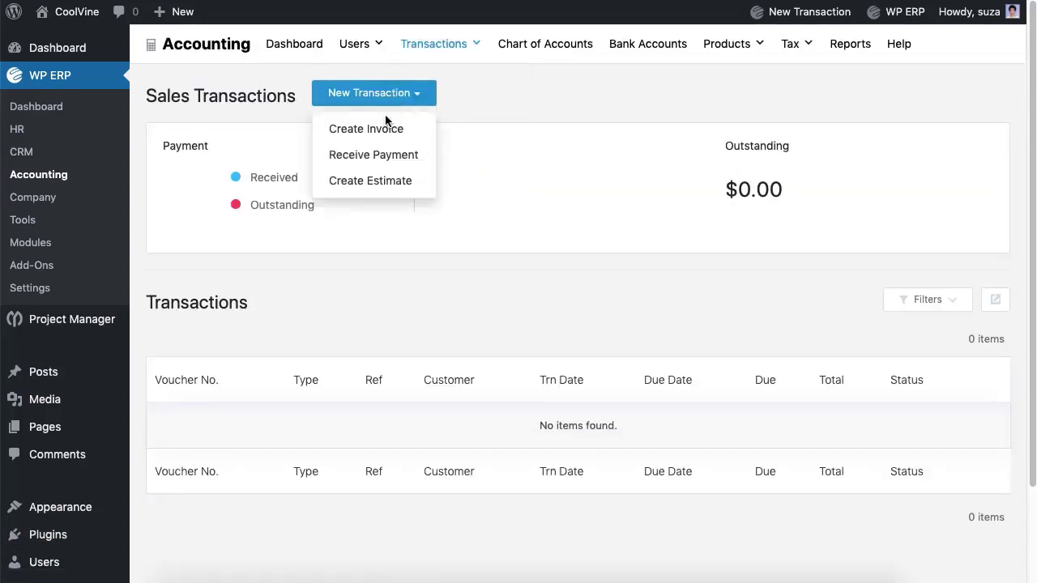
{"action": "left_click", "coordinate": [368, 133]}
{"action": "left_click", "coordinate": [353, 177]}
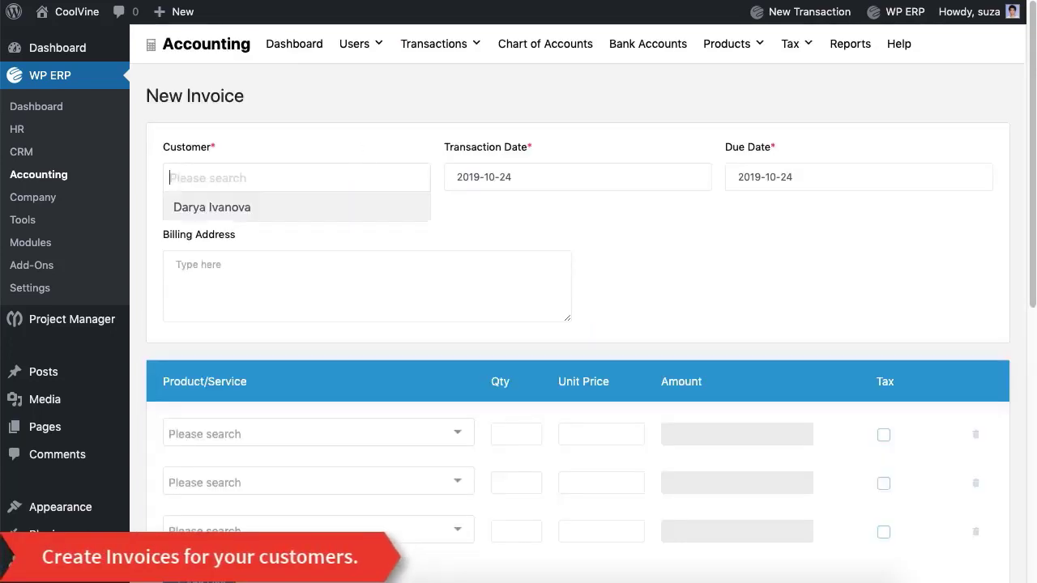
{"action": "left_click", "coordinate": [322, 207]}
{"action": "scroll", "coordinate": [345, 374], "scroll_direction": "down", "scroll_amount": 2}
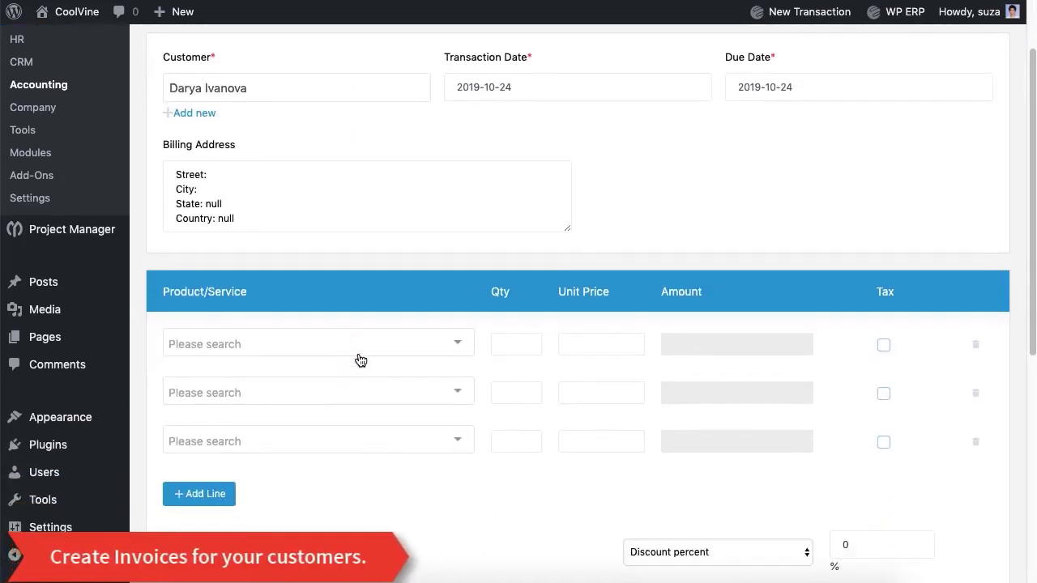
{"action": "left_click", "coordinate": [361, 357]}
{"action": "left_click", "coordinate": [361, 316]}
{"action": "key", "text": "Tab"}
{"action": "type", "text": "7"}
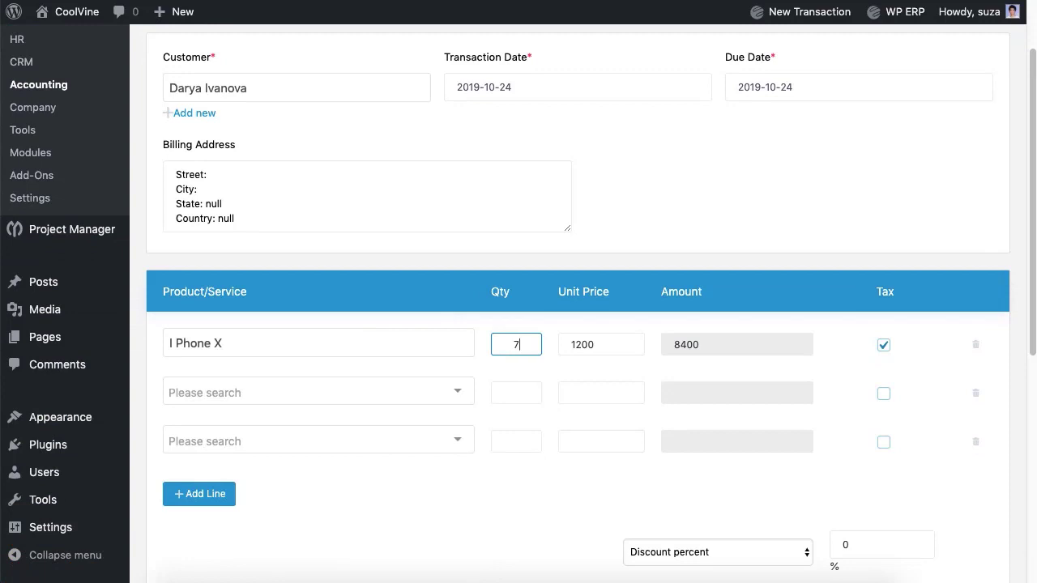
- Delete the empty lines, add particulars 'Lorem Ipsum.' and save the invoice
{"action": "left_click", "coordinate": [974, 397]}
{"action": "left_click", "coordinate": [975, 397]}
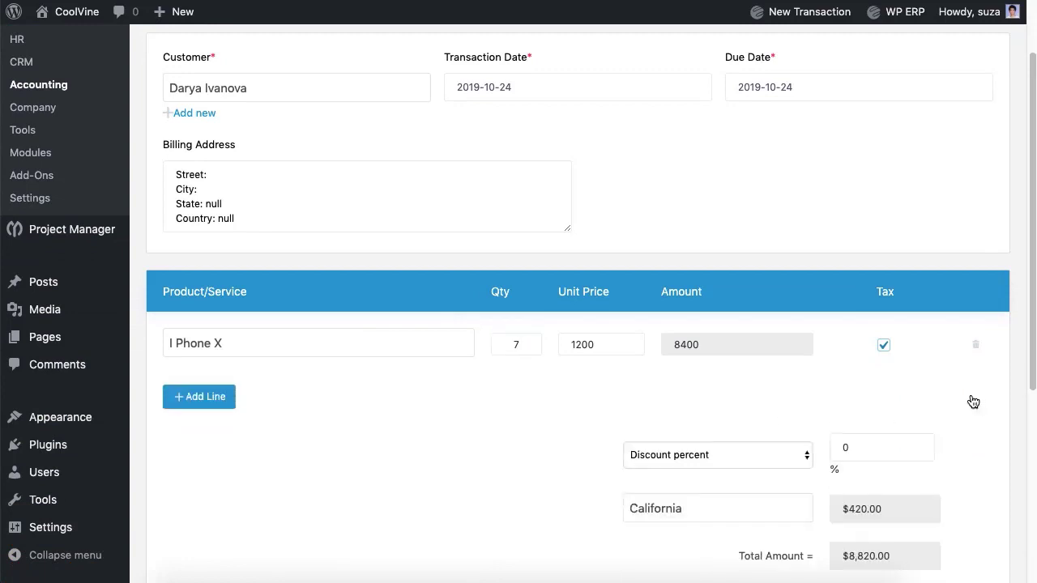
{"action": "scroll", "coordinate": [548, 419], "scroll_direction": "down", "scroll_amount": 5}
{"action": "left_click", "coordinate": [548, 419]}
{"action": "type", "text": "L"}
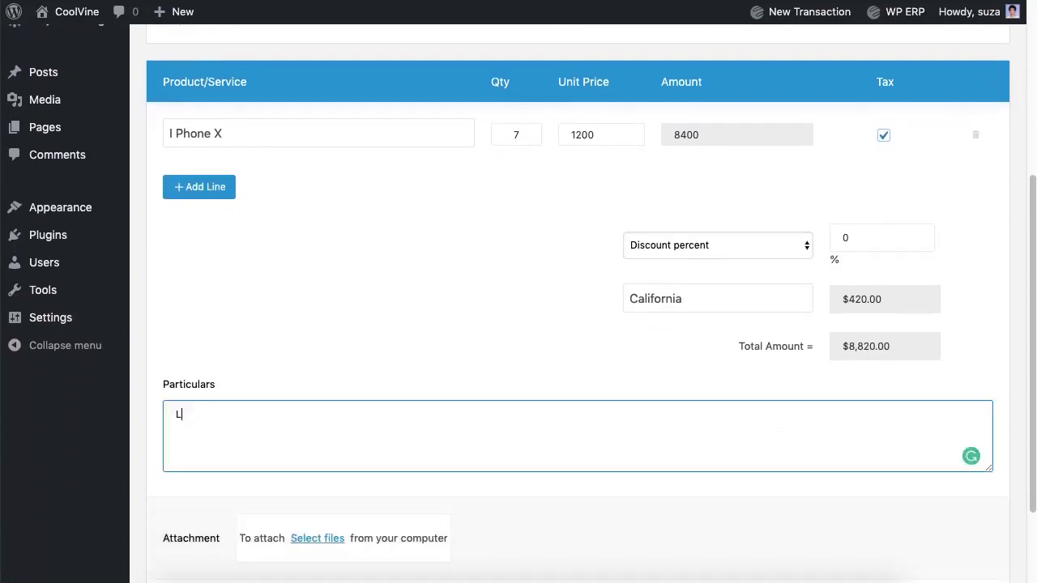
{"action": "type", "text": "orem Ipsum."}
{"action": "scroll", "coordinate": [921, 486], "scroll_direction": "down", "scroll_amount": 3}
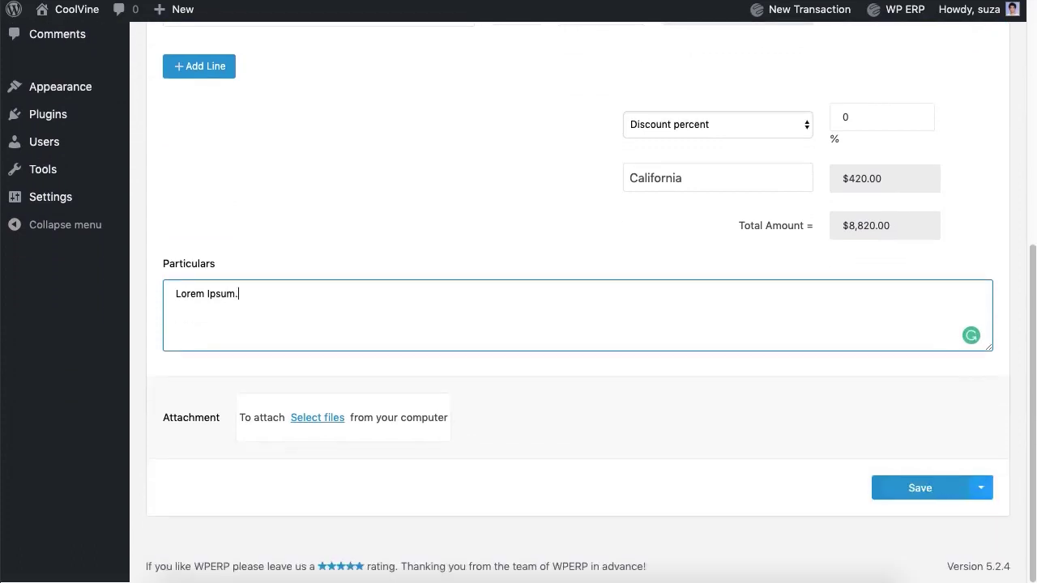
{"action": "left_click", "coordinate": [920, 491]}
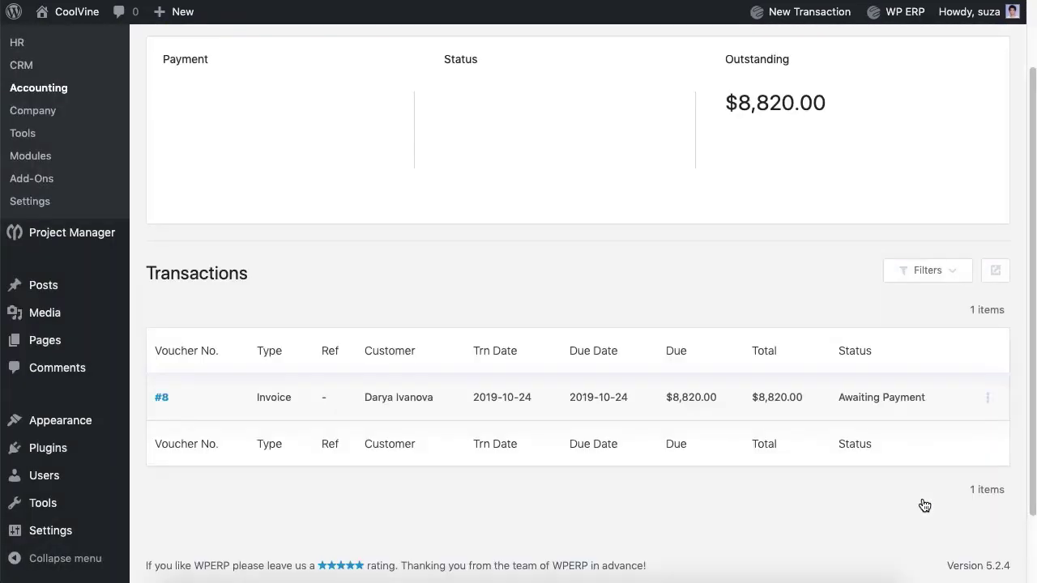
{"action": "scroll", "coordinate": [821, 417], "scroll_direction": "up", "scroll_amount": 3}
- Start a received payment for the customer who owes invoice #8
{"action": "left_click", "coordinate": [390, 96]}
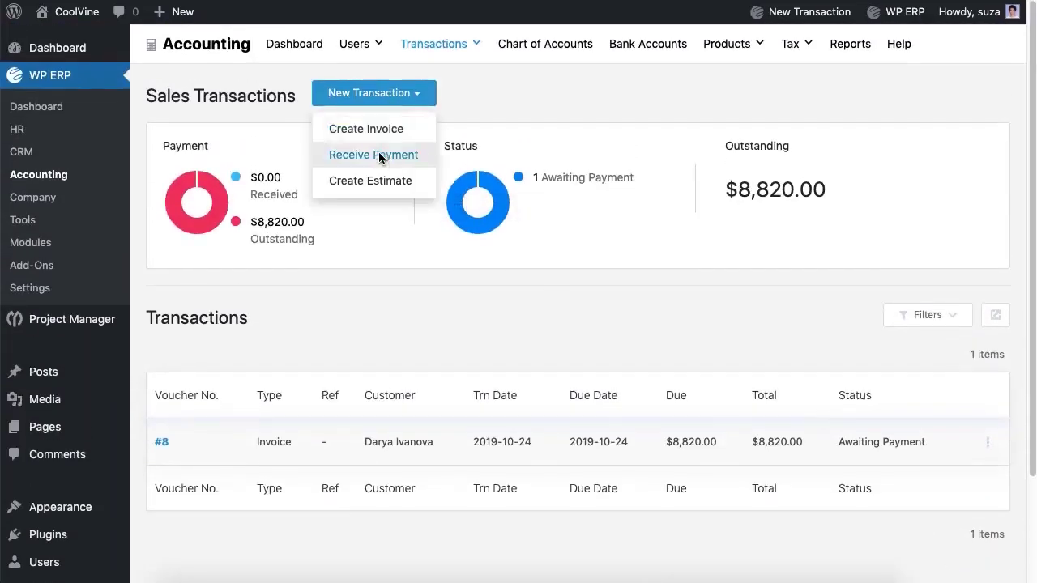
{"action": "left_click", "coordinate": [380, 155]}
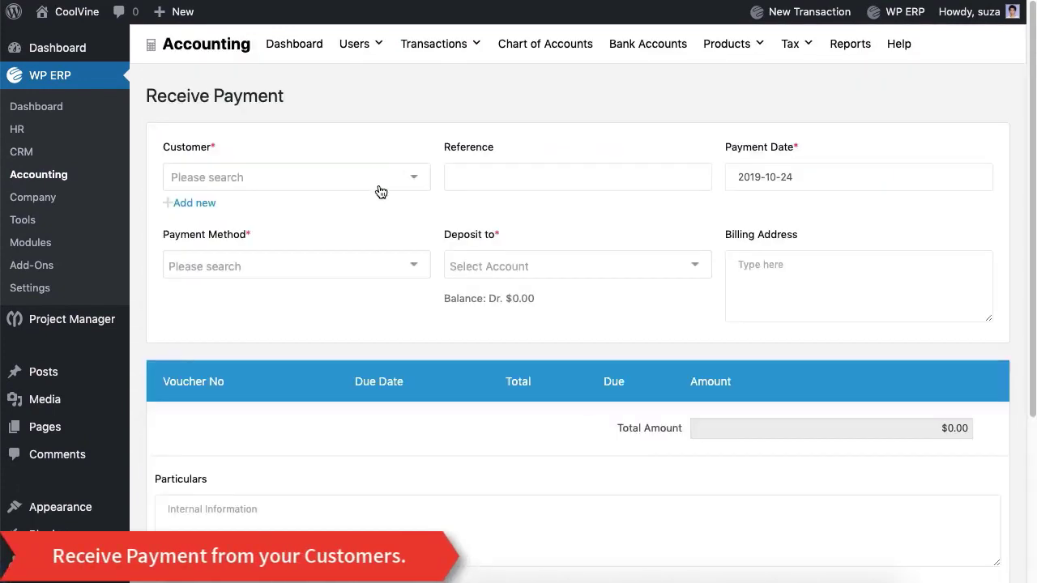
{"action": "left_click", "coordinate": [380, 189]}
{"action": "left_click", "coordinate": [371, 208]}
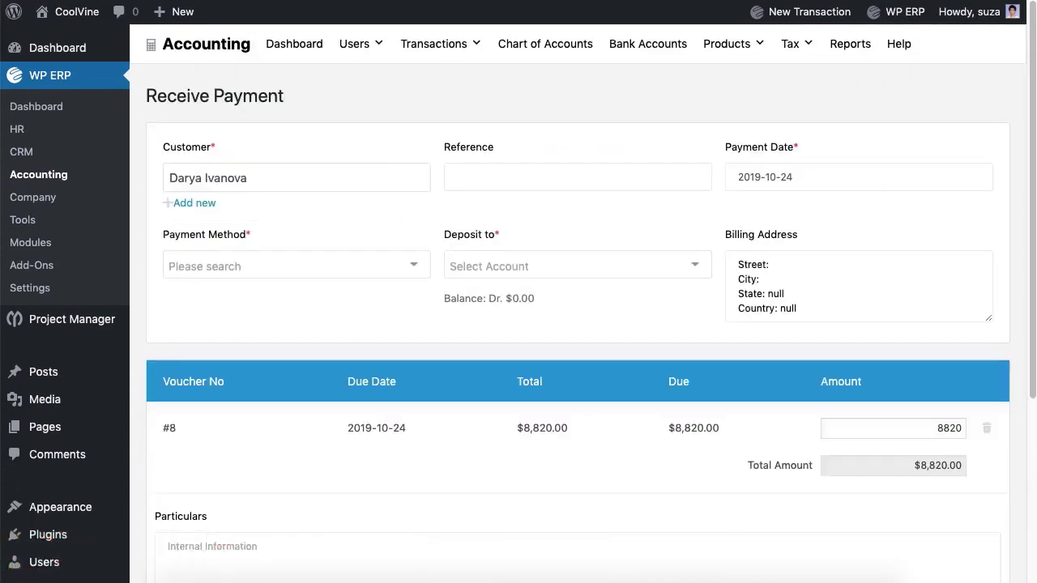
- Set reference 2, payment method Bank, and deposit account Eastern Bank Ltd
{"action": "left_click", "coordinate": [578, 177]}
{"action": "left_click", "coordinate": [364, 276]}
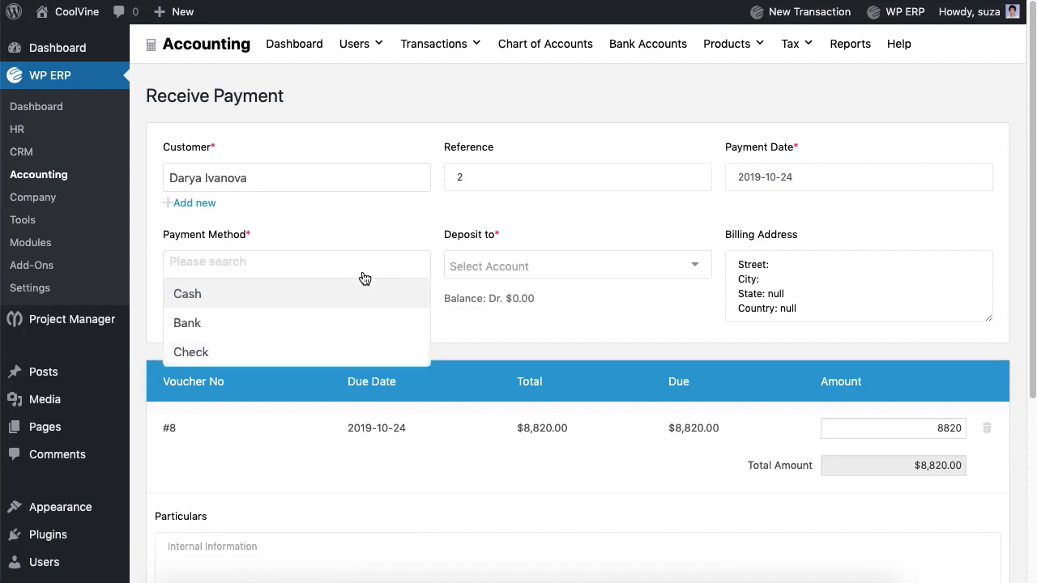
{"action": "left_click", "coordinate": [345, 322]}
{"action": "left_click", "coordinate": [520, 279]}
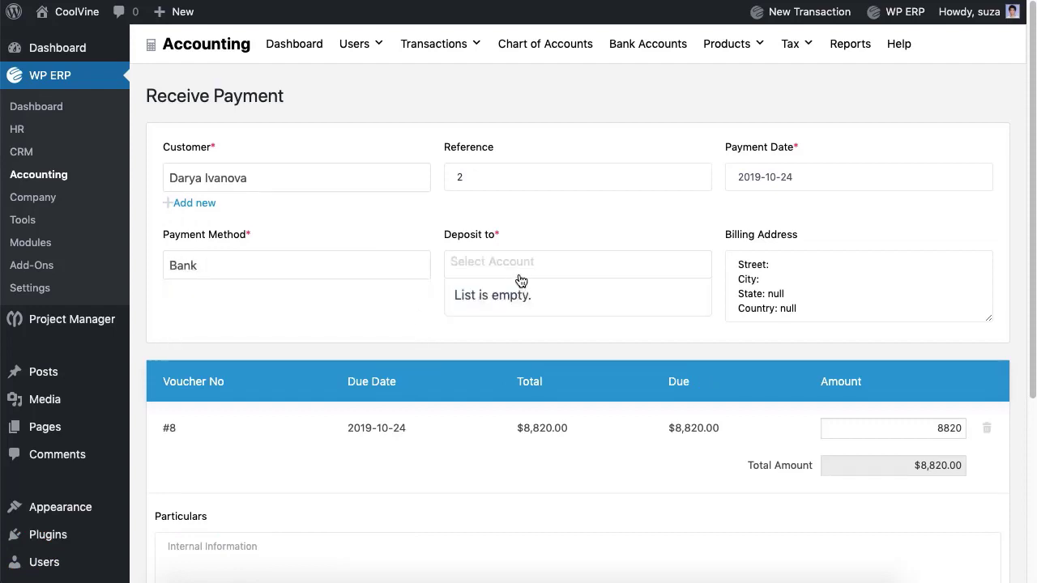
{"action": "left_click", "coordinate": [519, 302]}
- Add 'Lore' as particulars and save the $8,820 payment
{"action": "scroll", "coordinate": [518, 302], "scroll_direction": "down", "scroll_amount": 5}
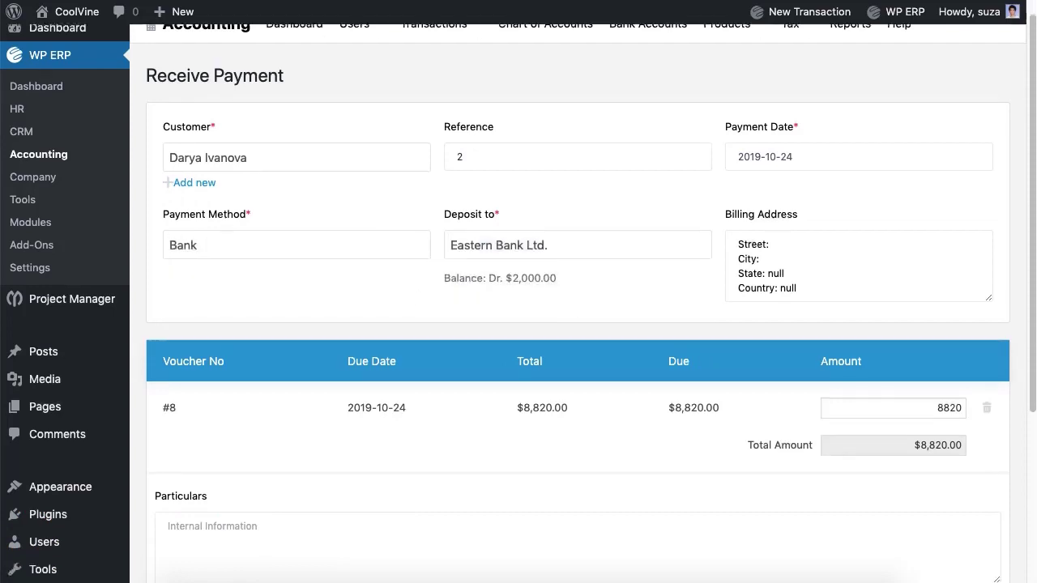
{"action": "left_click", "coordinate": [405, 349]}
{"action": "type", "text": "Lorem Ipsum."}
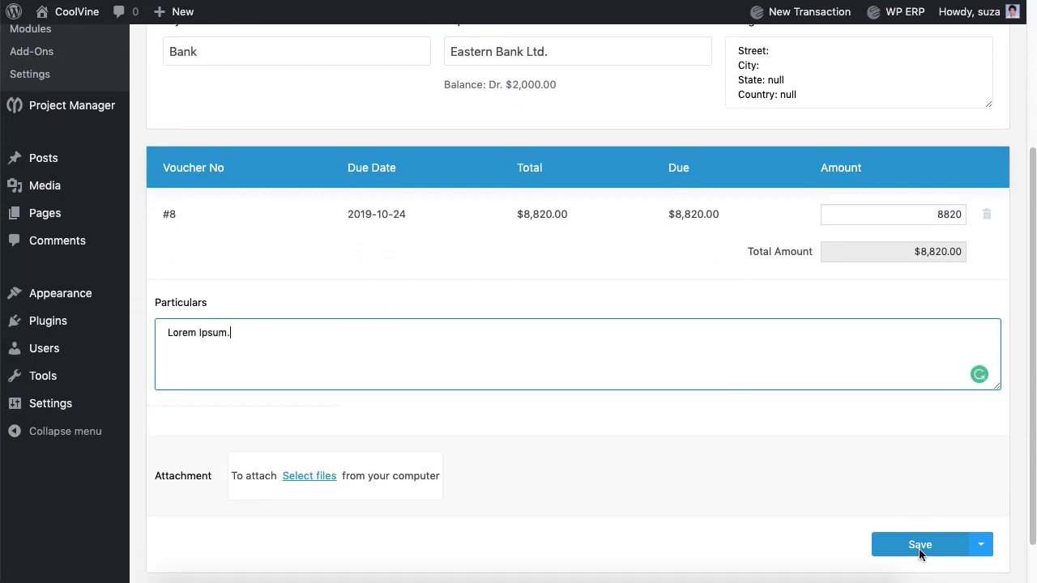
{"action": "left_click", "coordinate": [919, 550]}
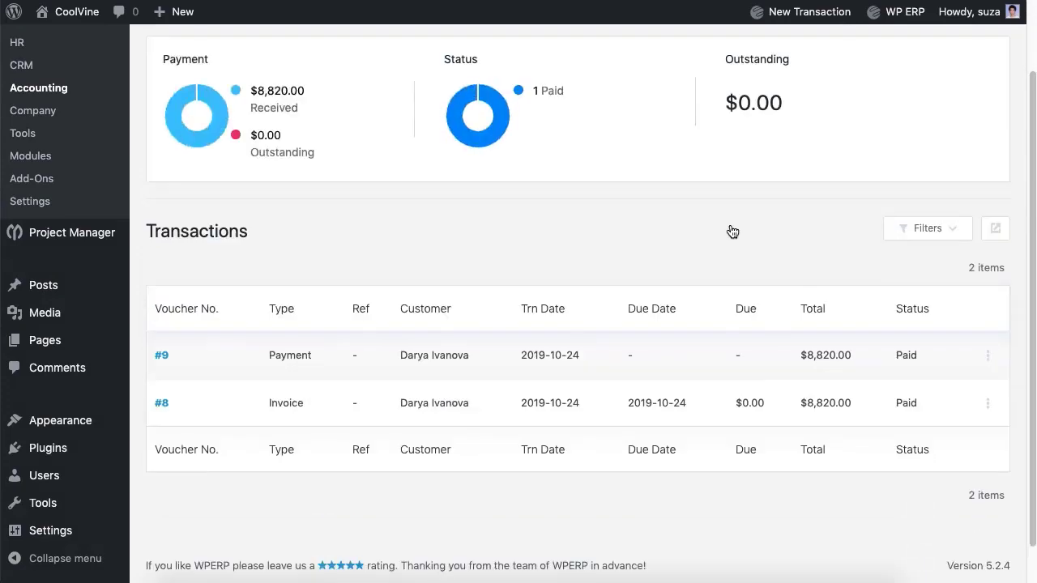
{"action": "scroll", "coordinate": [732, 231], "scroll_direction": "up", "scroll_amount": 2}
- Start a new estimate and open its customer list without choosing anyone
{"action": "left_click", "coordinate": [426, 106]}
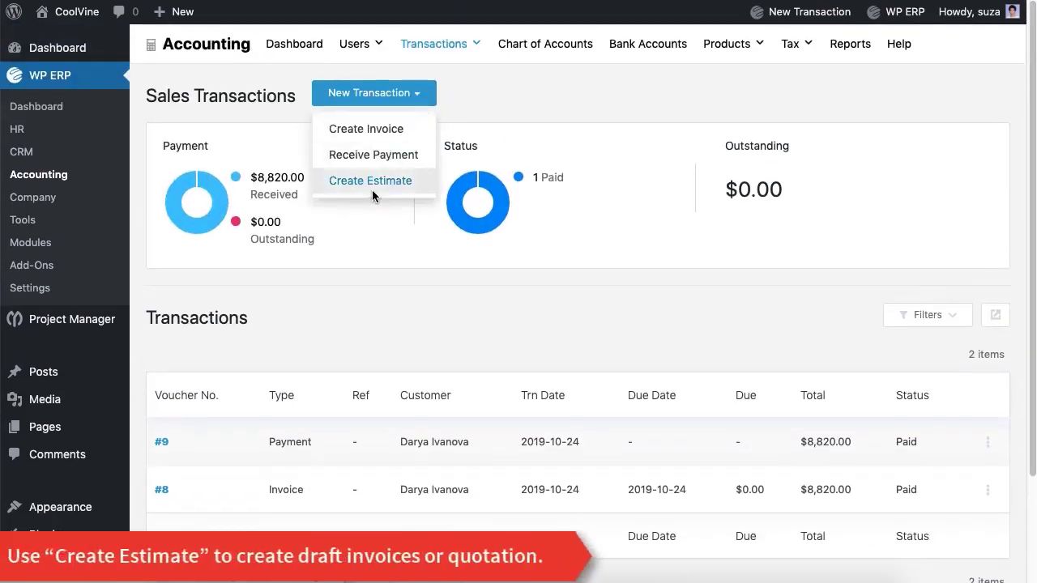
{"action": "left_click", "coordinate": [370, 182]}
{"action": "left_click", "coordinate": [361, 186]}
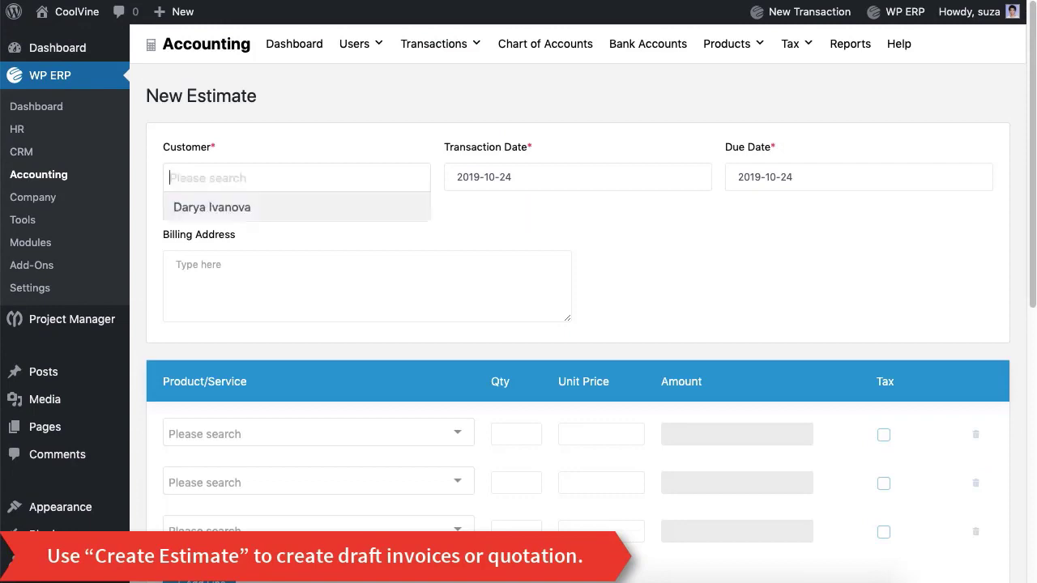
{"action": "left_click", "coordinate": [378, 121]}
- Look over the estimate form, then go to the Expenses transactions list
{"action": "scroll", "coordinate": [378, 120], "scroll_direction": "down", "scroll_amount": 5}
{"action": "scroll", "coordinate": [381, 123], "scroll_direction": "up", "scroll_amount": 5}
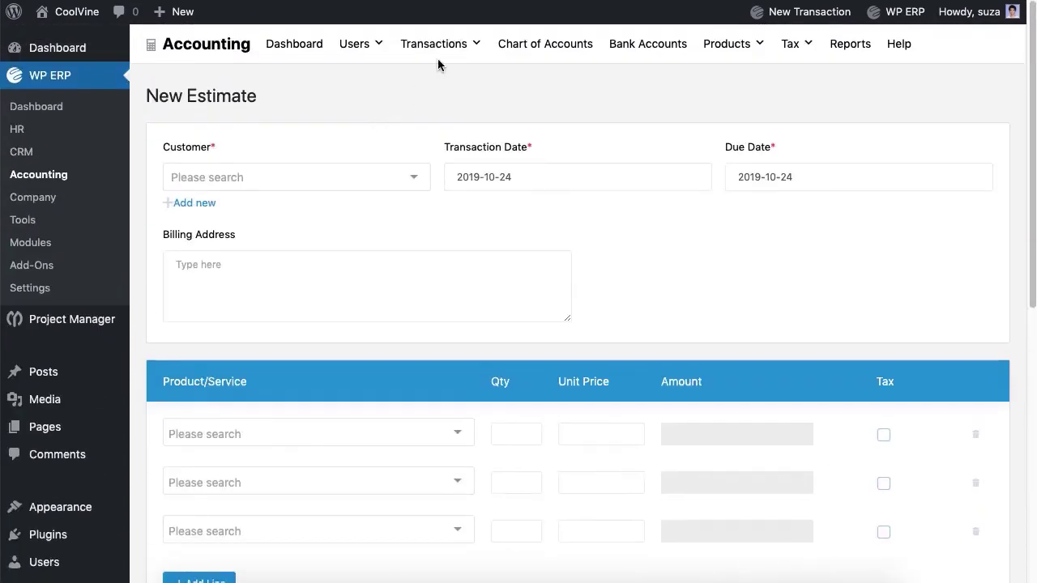
{"action": "mouse_move", "coordinate": [438, 60]}
{"action": "left_click", "coordinate": [428, 108]}
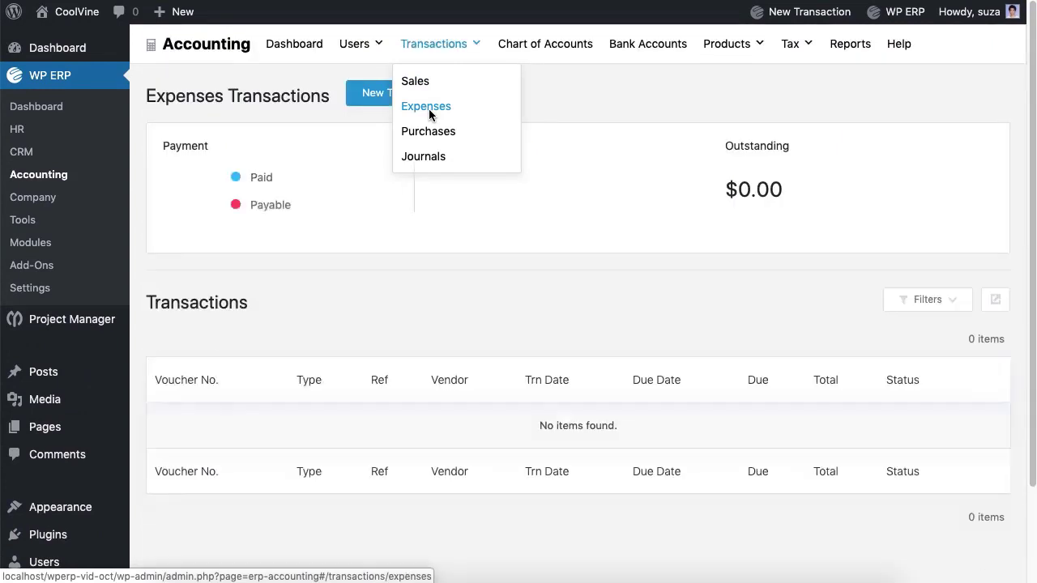
- Start a new expense for the payee with reference 4
{"action": "left_click", "coordinate": [439, 101]}
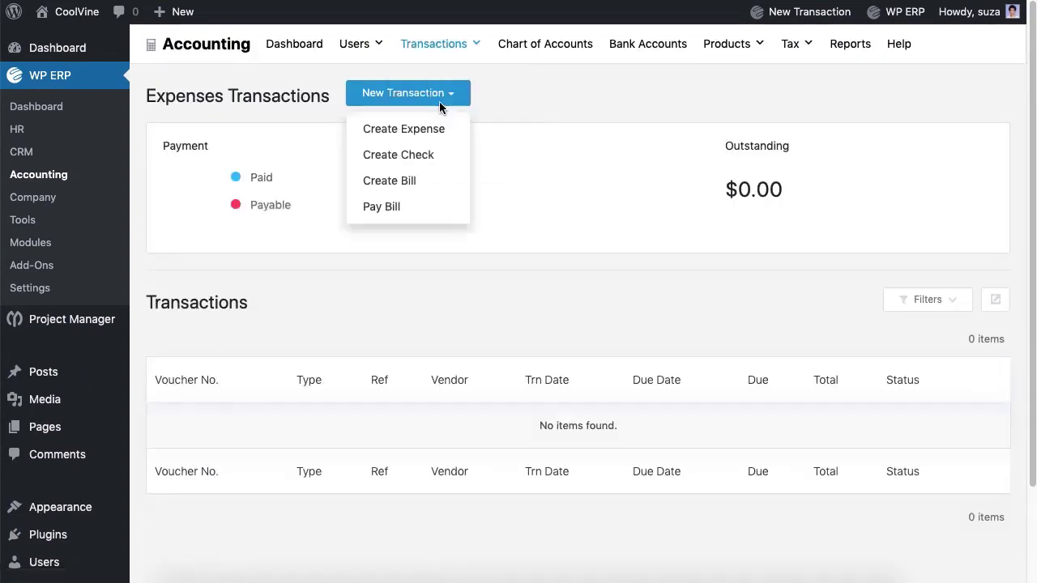
{"action": "left_click", "coordinate": [414, 140]}
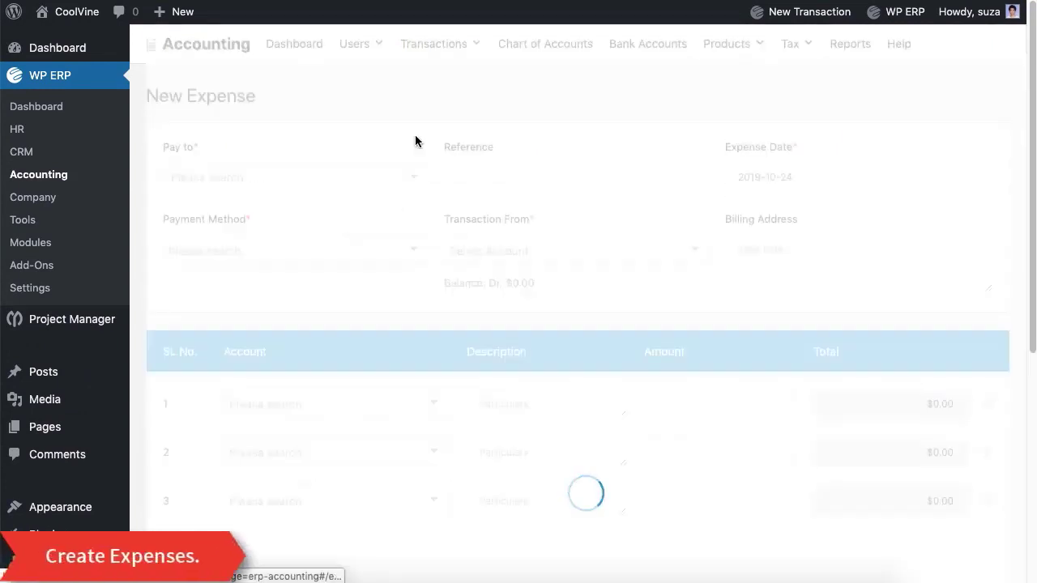
{"action": "left_click", "coordinate": [381, 189]}
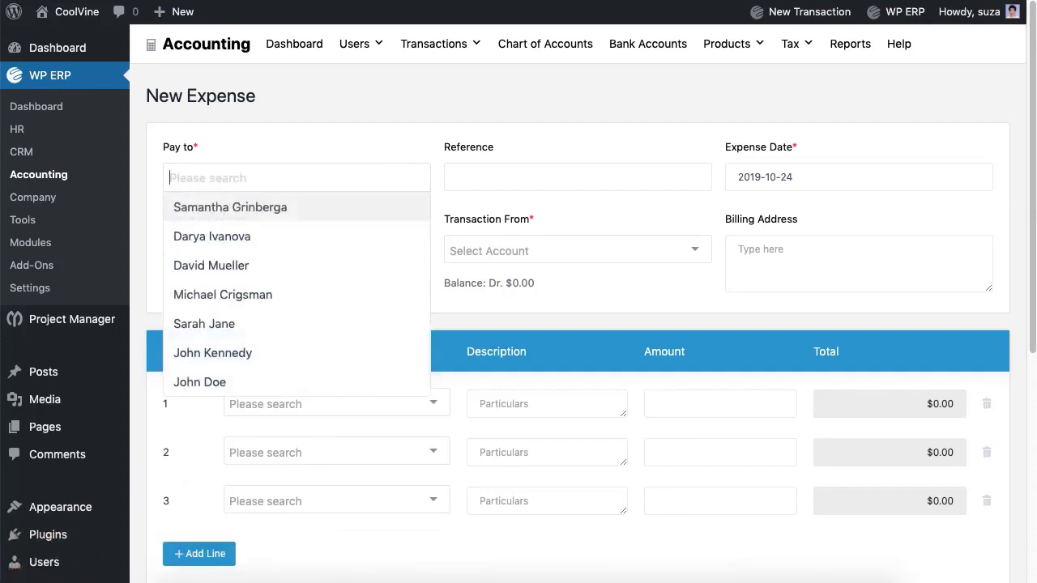
{"action": "left_click", "coordinate": [332, 271]}
{"action": "left_click", "coordinate": [577, 176]}
{"action": "type", "text": "4"}
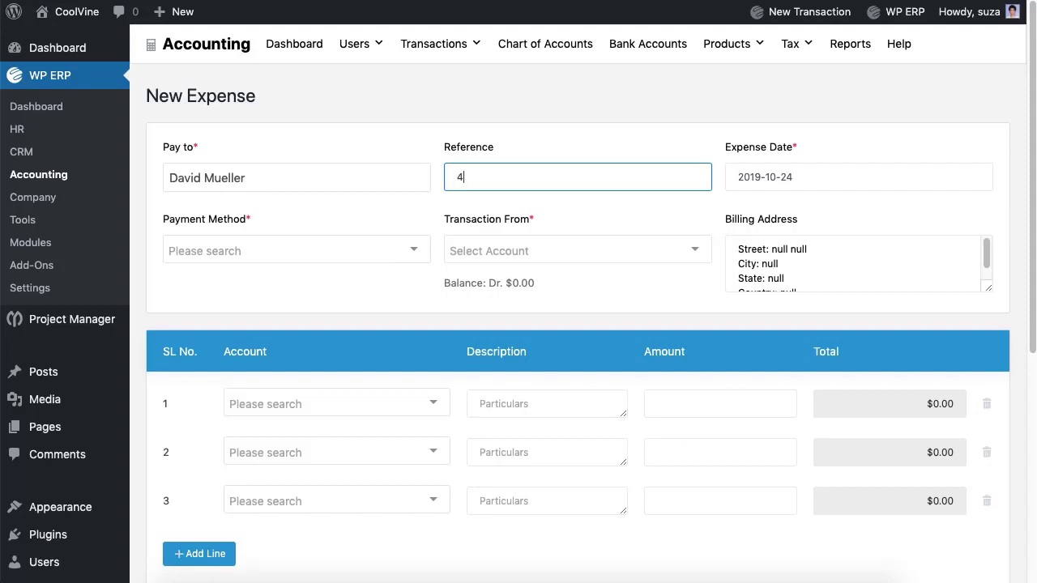
- Pay the expense in Cash from the Cash account
{"action": "left_click", "coordinate": [377, 254]}
{"action": "left_click", "coordinate": [354, 284]}
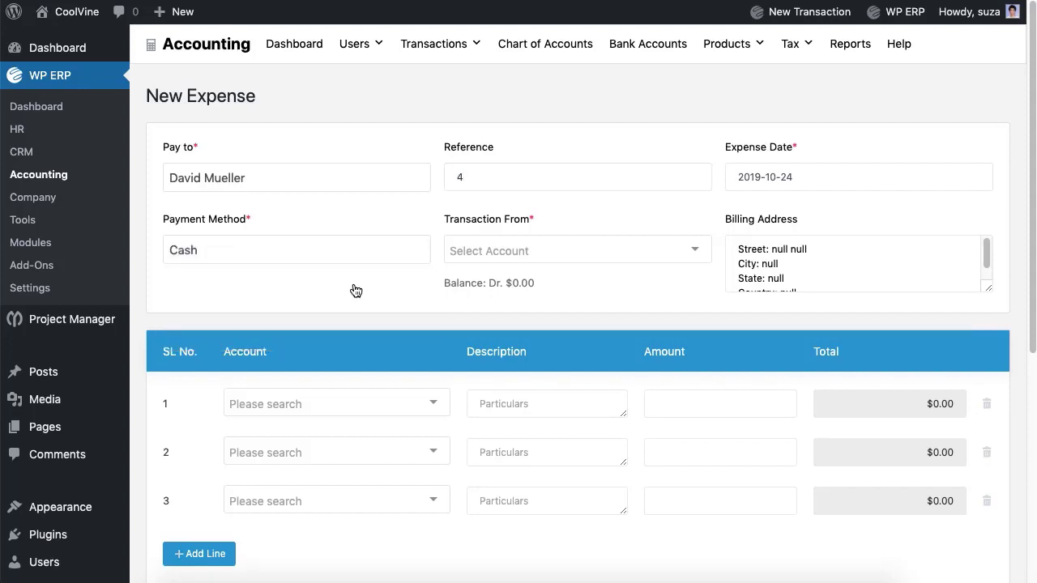
{"action": "left_click", "coordinate": [518, 251]}
{"action": "left_click", "coordinate": [514, 279]}
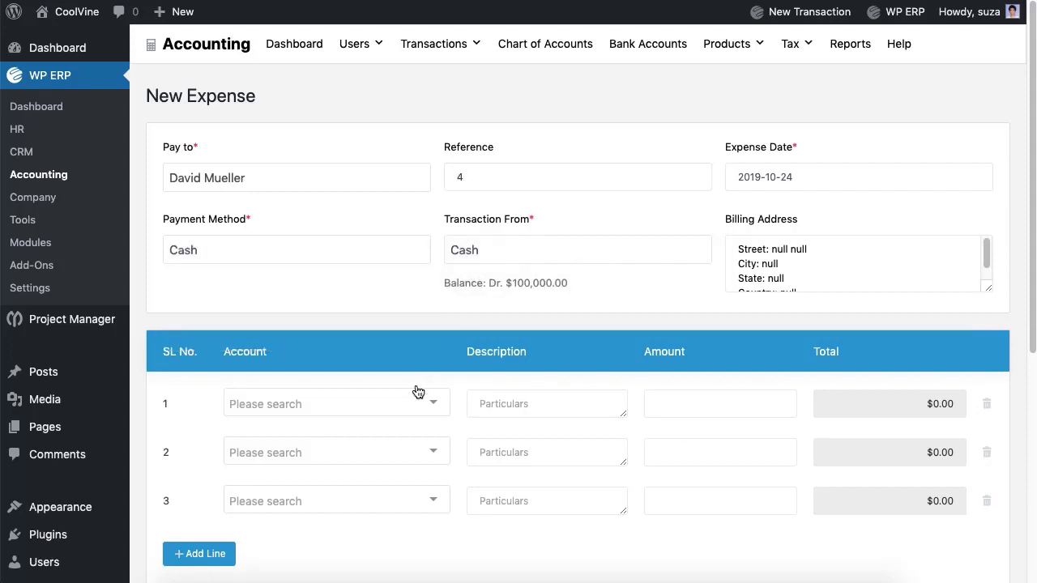
- Add a Postage & Delivery line of 50 and remove the empty line
{"action": "left_click", "coordinate": [412, 414]}
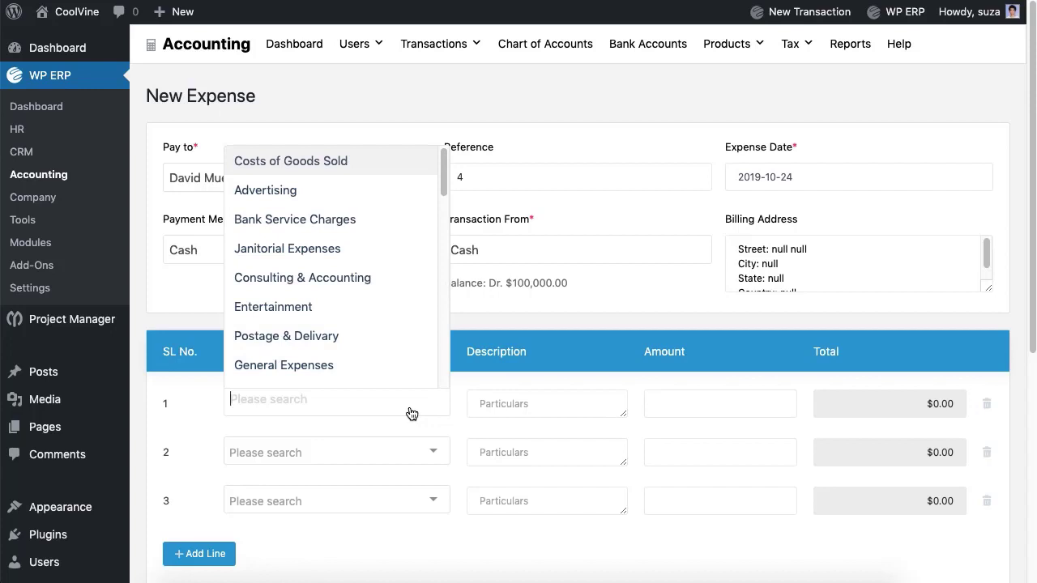
{"action": "left_click", "coordinate": [344, 342]}
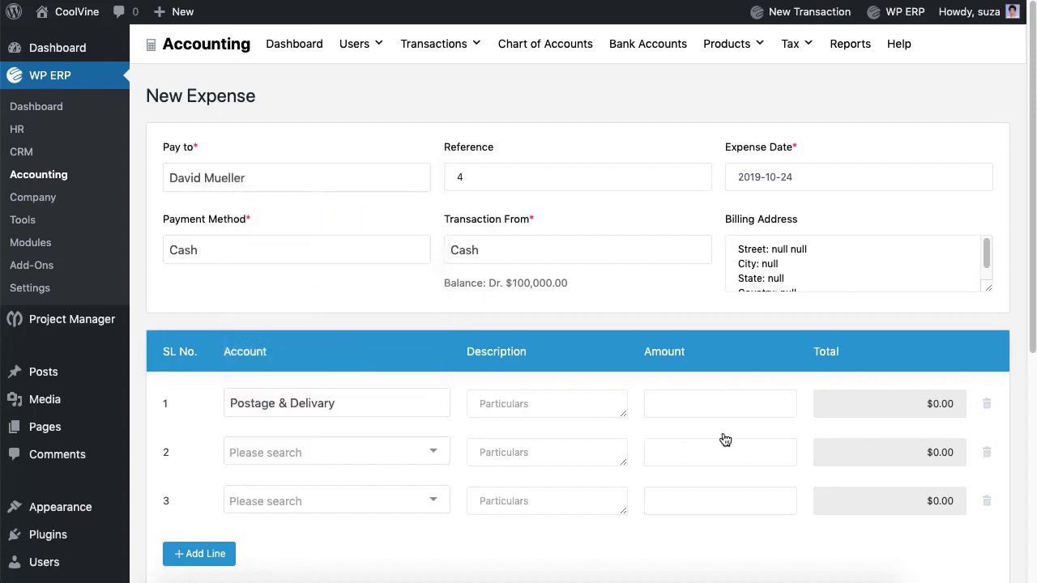
{"action": "key", "text": "Tab"}
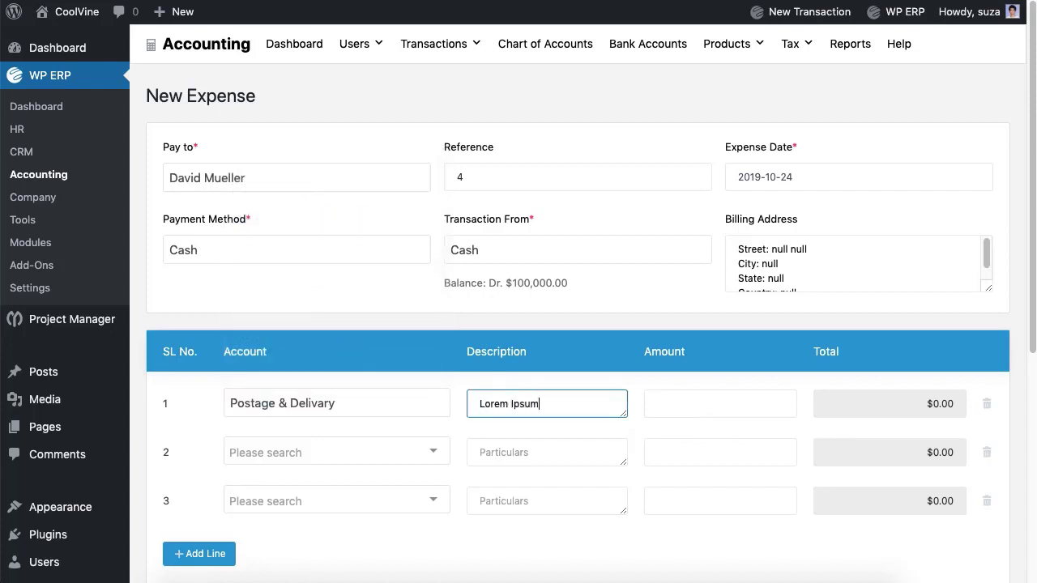
{"action": "key", "text": "Tab"}
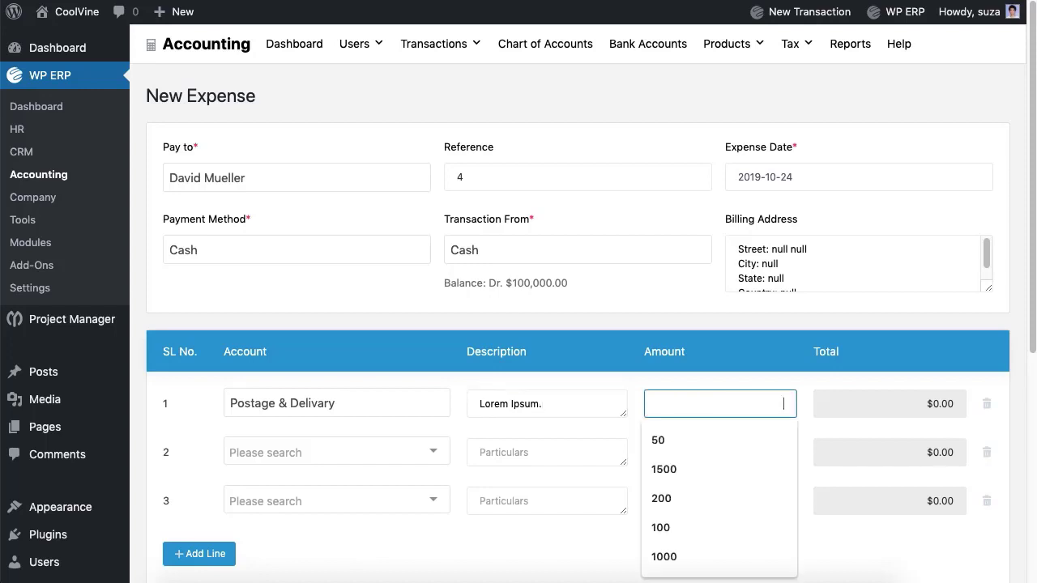
{"action": "type", "text": "50"}
{"action": "left_click", "coordinate": [987, 452]}
{"action": "left_click", "coordinate": [987, 452]}
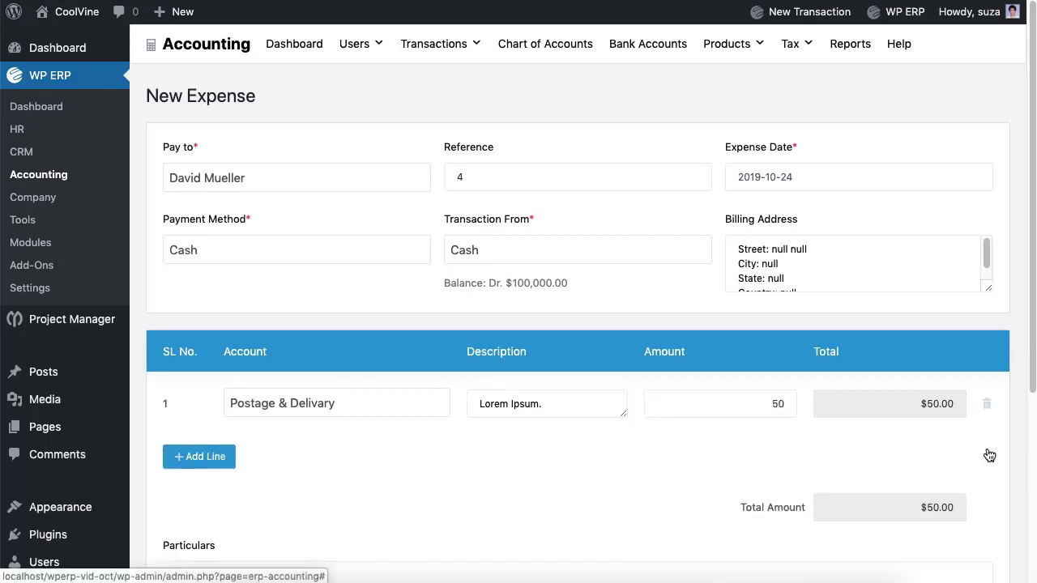
- Add 'LOrem' as particulars and save the expense
{"action": "scroll", "coordinate": [408, 481], "scroll_direction": "down", "scroll_amount": 2}
{"action": "left_click", "coordinate": [408, 481]}
{"action": "type", "text": "LOrem Ipsm."}
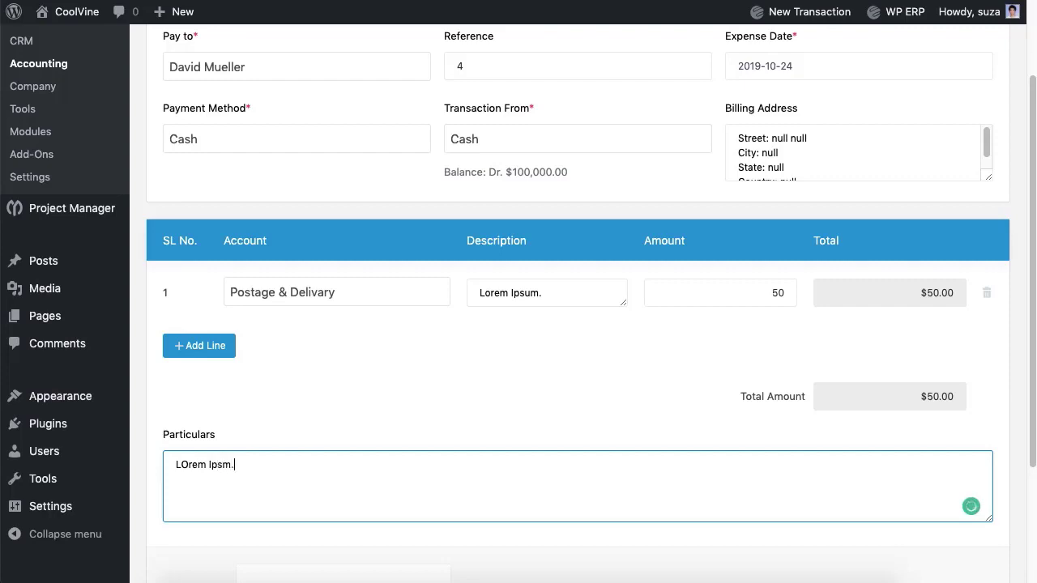
{"action": "scroll", "coordinate": [576, 489], "scroll_direction": "down", "scroll_amount": 3}
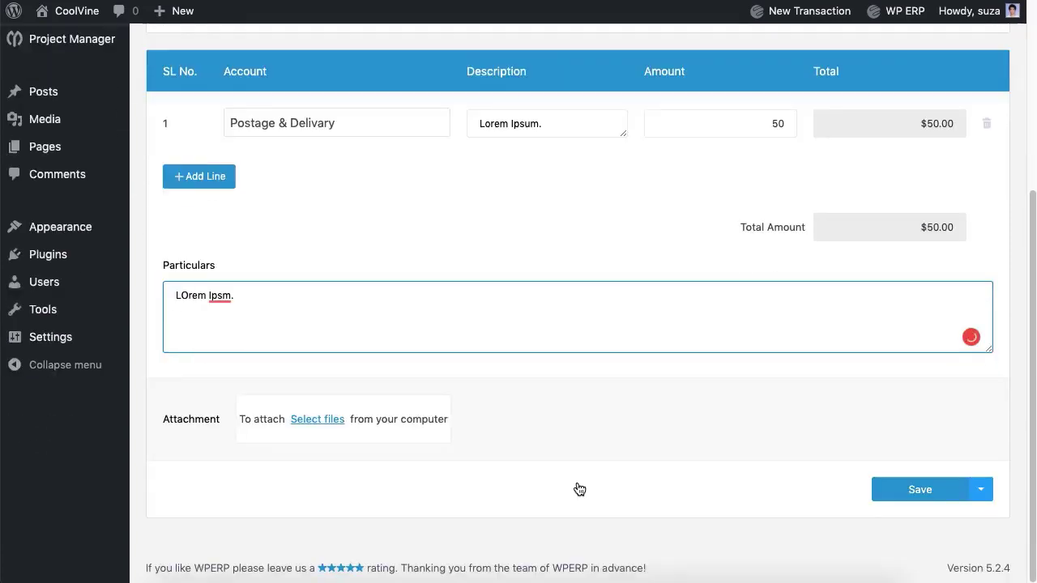
{"action": "left_click", "coordinate": [908, 491]}
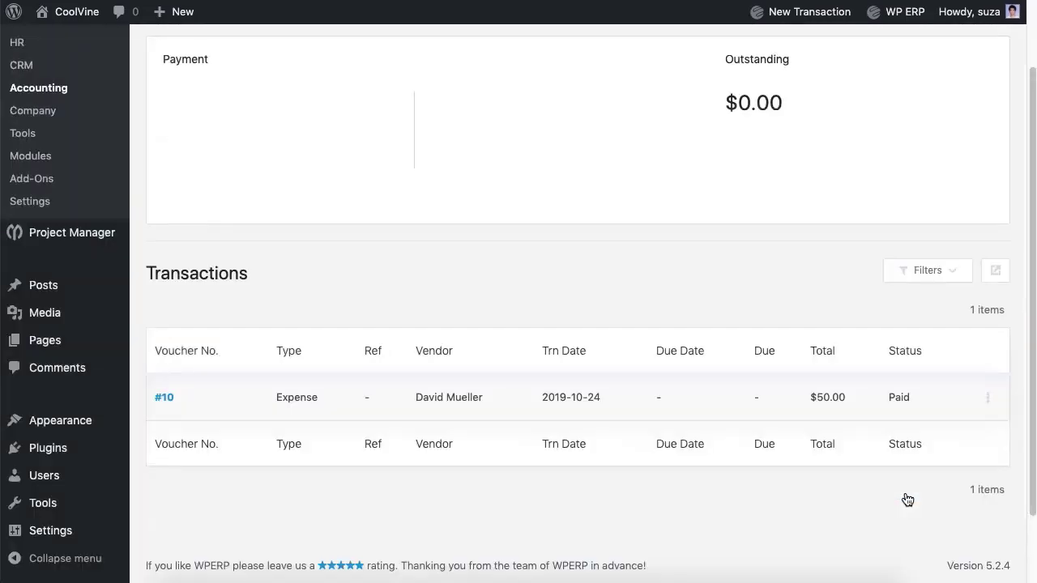
{"action": "scroll", "coordinate": [907, 499], "scroll_direction": "up", "scroll_amount": 2}
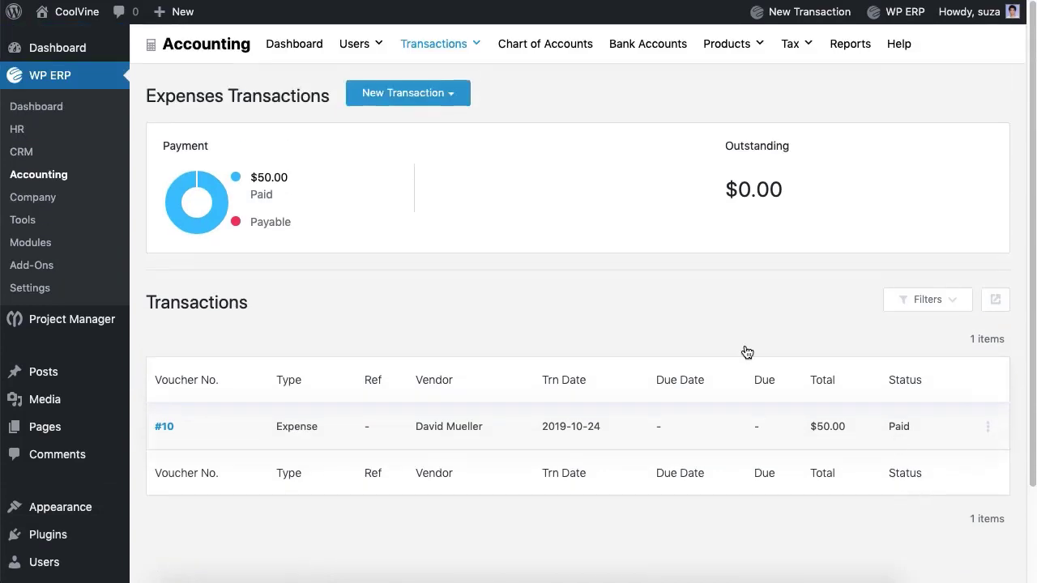
- Start a new check for the payee with check number 5
{"action": "left_click", "coordinate": [419, 112]}
{"action": "left_click", "coordinate": [388, 161]}
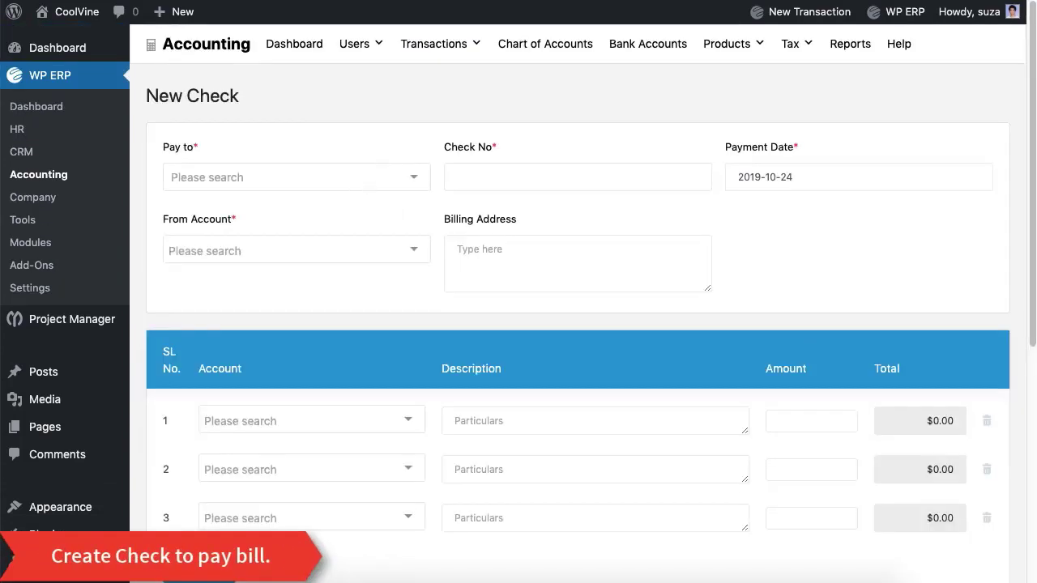
{"action": "left_click", "coordinate": [296, 177]}
{"action": "left_click", "coordinate": [275, 294]}
{"action": "left_click", "coordinate": [519, 176]}
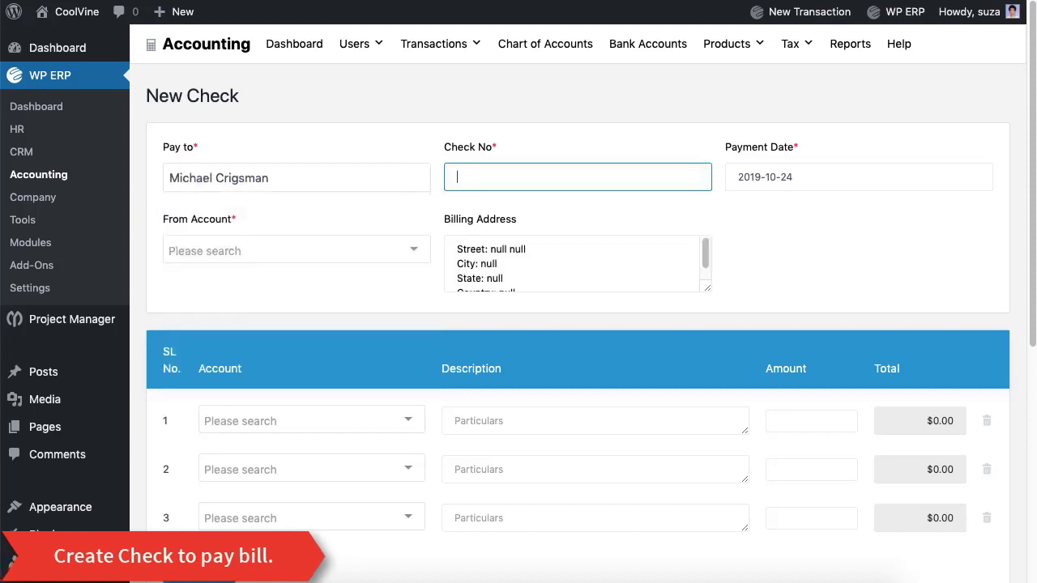
{"action": "type", "text": "5"}
- Pay from Eastern Bank Ltd., charging line 1 to General Expenses
{"action": "left_click", "coordinate": [374, 253]}
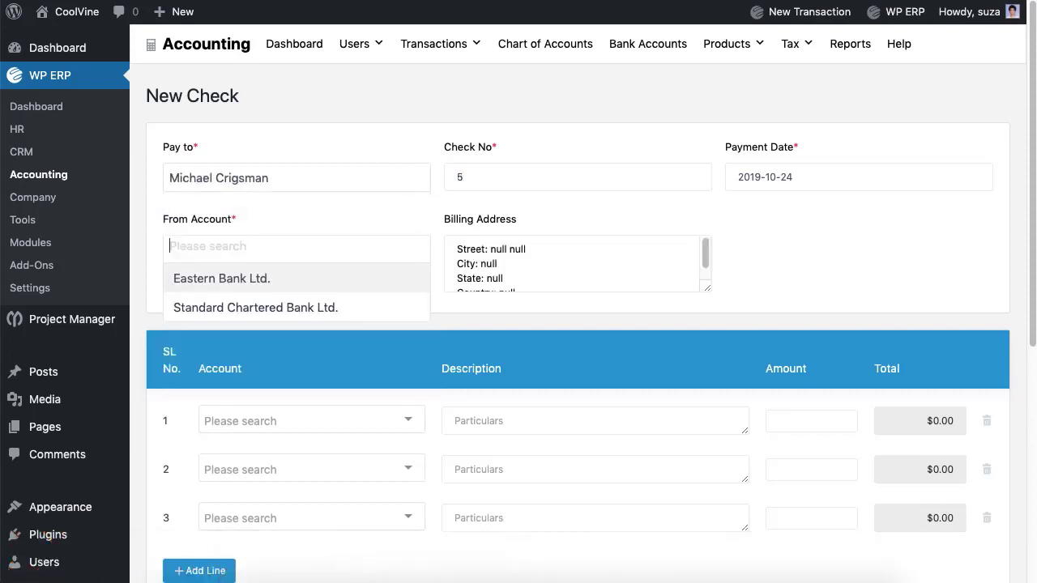
{"action": "left_click", "coordinate": [337, 278]}
{"action": "left_click", "coordinate": [340, 420]}
{"action": "left_click", "coordinate": [314, 382]}
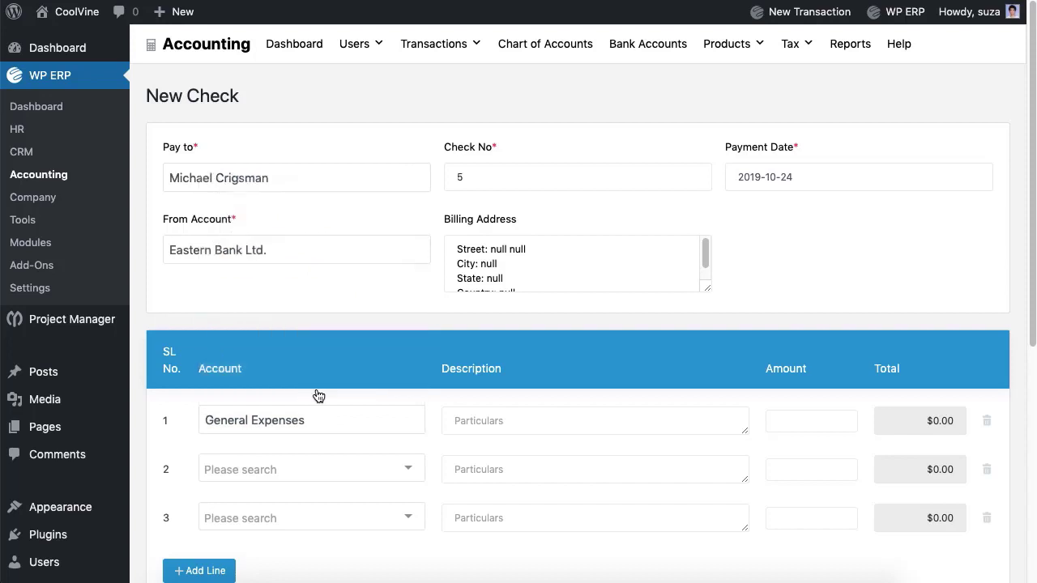
- Enter 100 as line 1's amount, remove the empty lines, and save the check
{"action": "left_click", "coordinate": [587, 429]}
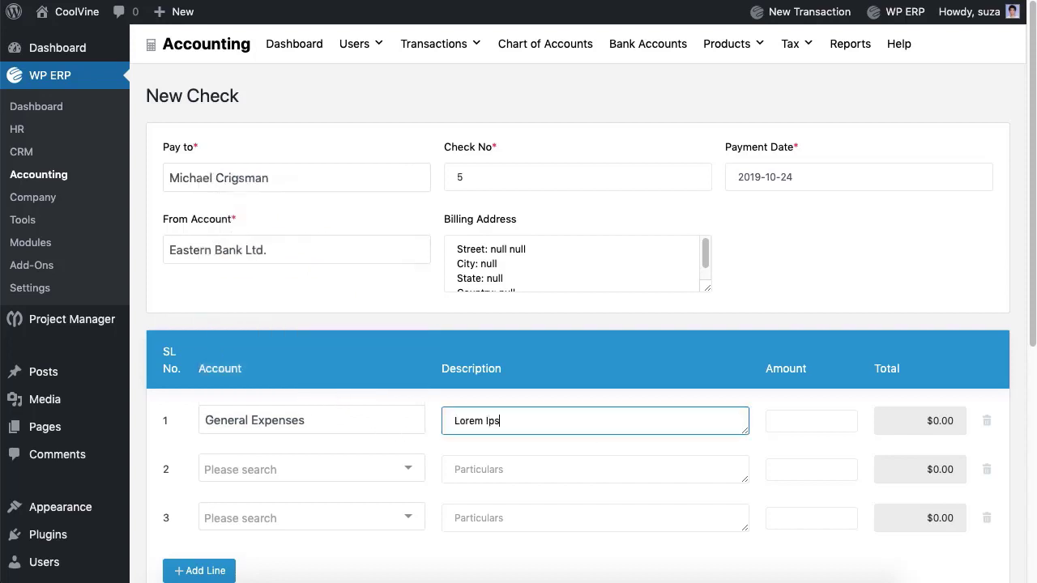
{"action": "key", "text": "Tab"}
{"action": "type", "text": "100"}
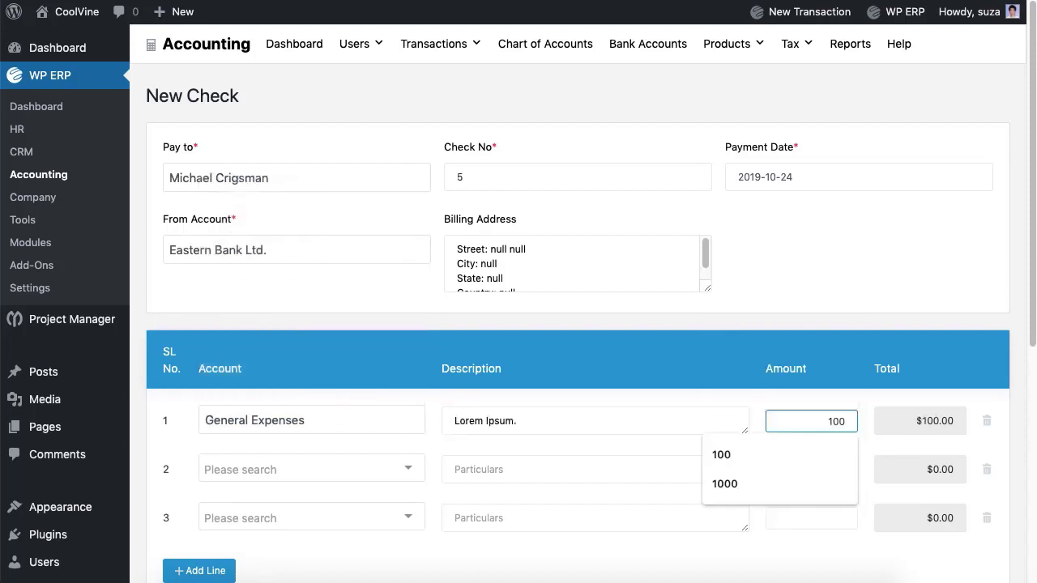
{"action": "left_click", "coordinate": [986, 470]}
{"action": "left_click", "coordinate": [985, 471]}
{"action": "scroll", "coordinate": [983, 478], "scroll_direction": "down", "scroll_amount": 5}
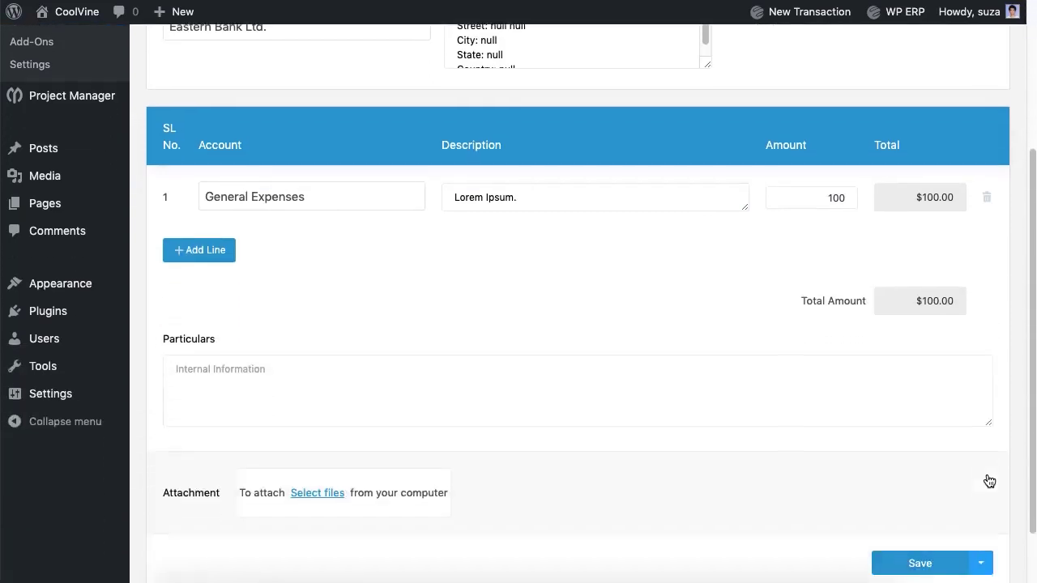
{"action": "left_click", "coordinate": [938, 558]}
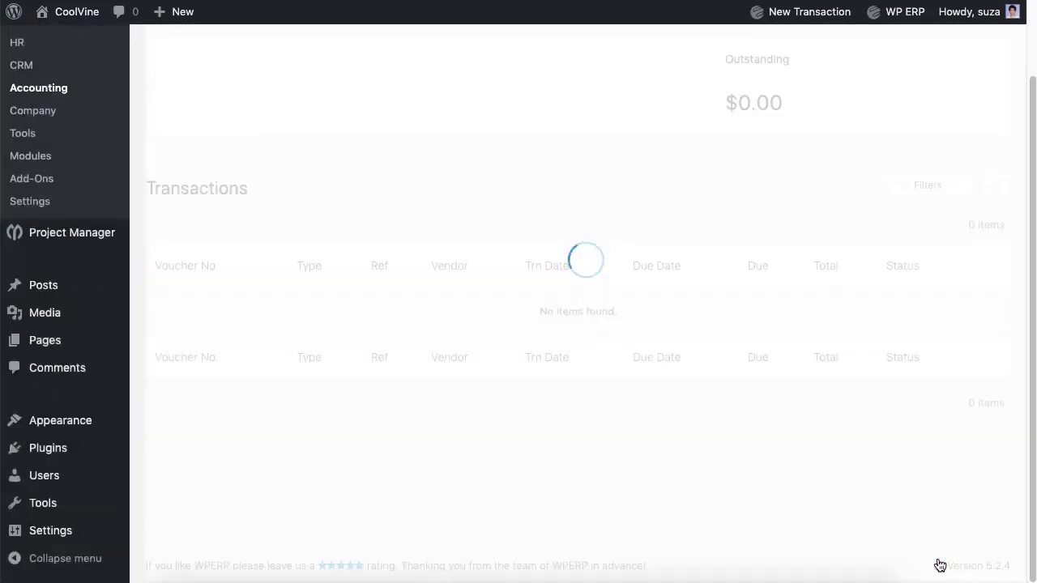
- Start a new bill for the vendor with reference number 6
{"action": "scroll", "coordinate": [813, 231], "scroll_direction": "up", "scroll_amount": 2}
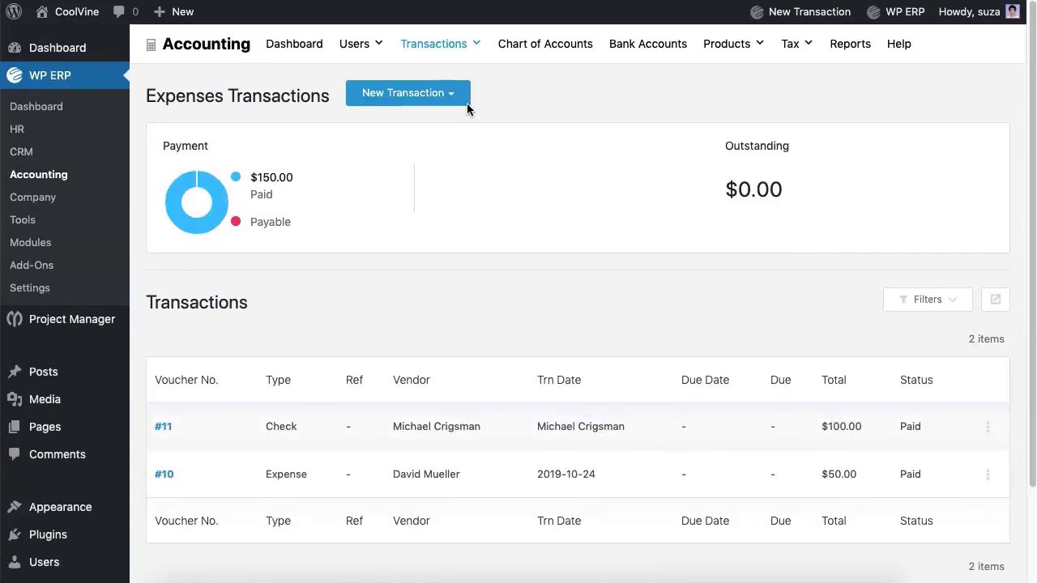
{"action": "left_click", "coordinate": [453, 97]}
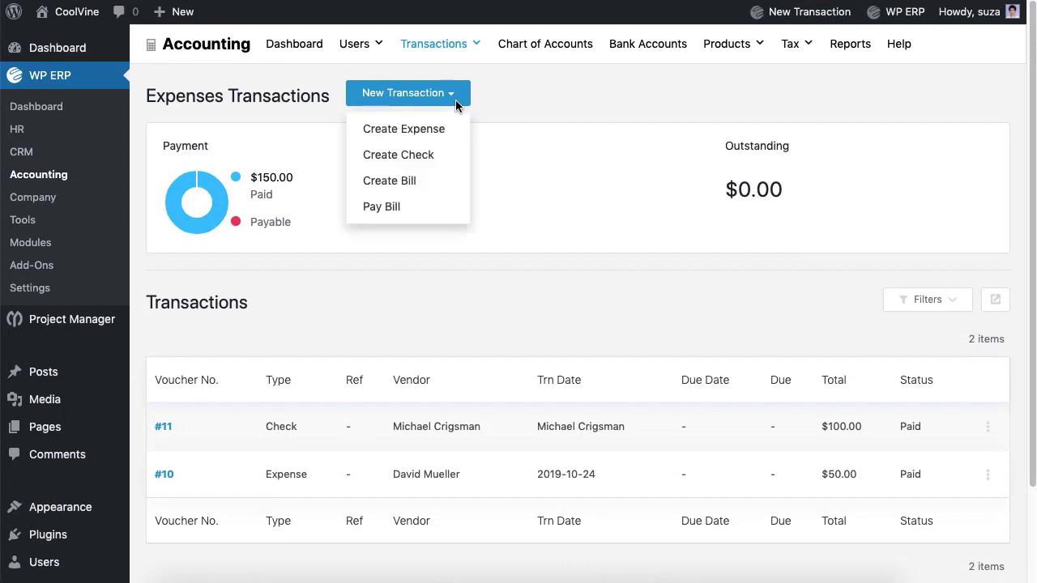
{"action": "left_click", "coordinate": [397, 181]}
{"action": "left_click", "coordinate": [370, 180]}
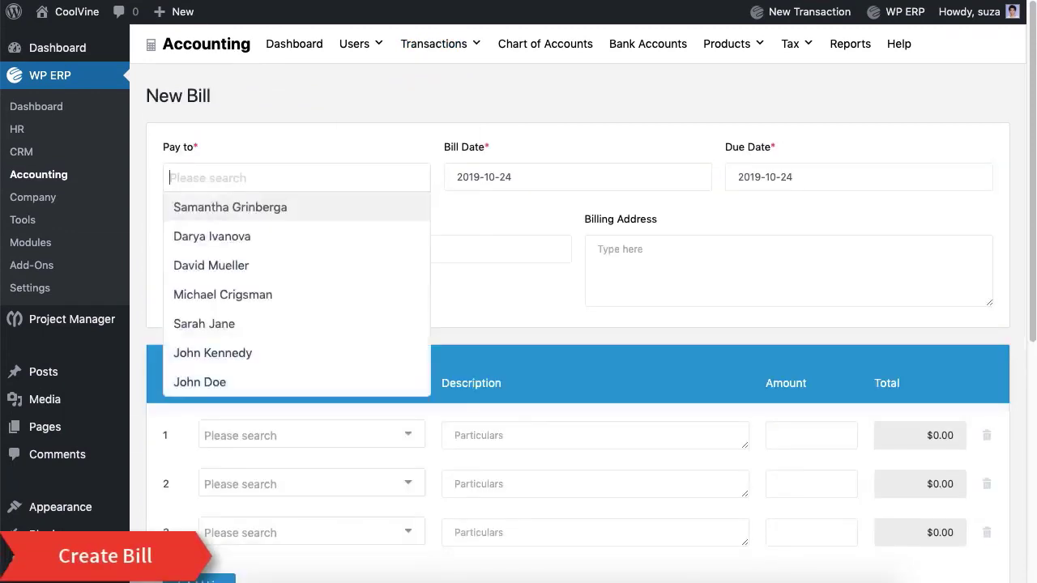
{"action": "left_click", "coordinate": [284, 322]}
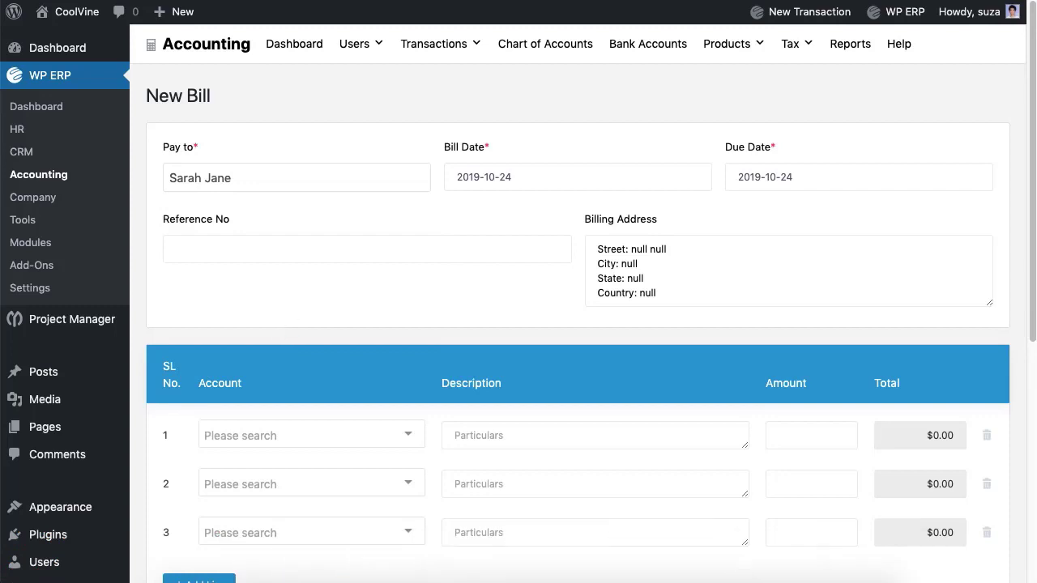
{"action": "left_click", "coordinate": [175, 249]}
{"action": "scroll", "coordinate": [360, 289], "scroll_direction": "down", "scroll_amount": 5}
- Add an Advertising line of 100 and remove the two empty lines
{"action": "left_click", "coordinate": [375, 279]}
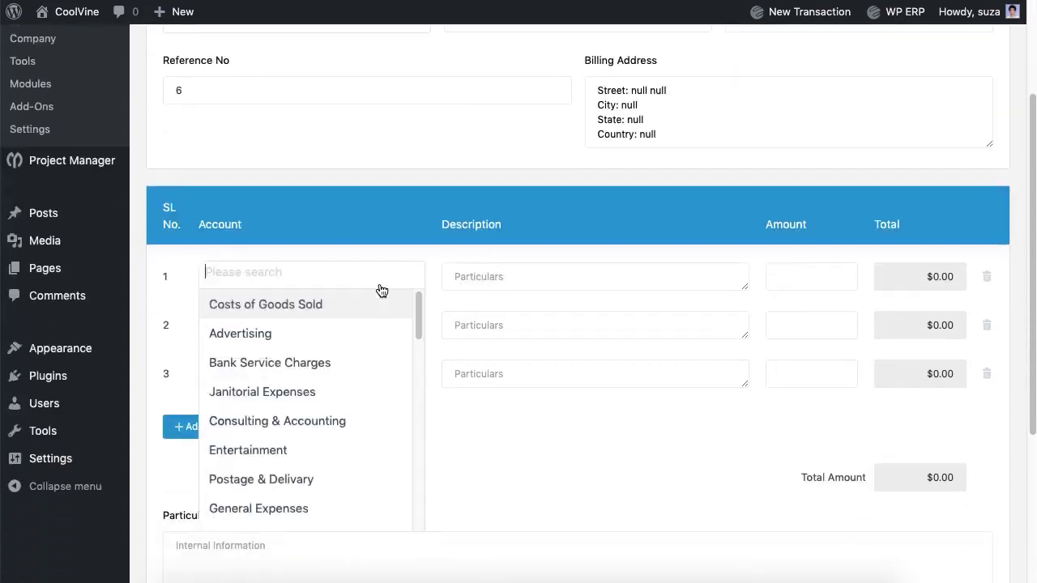
{"action": "left_click", "coordinate": [332, 328]}
{"action": "left_click", "coordinate": [595, 276]}
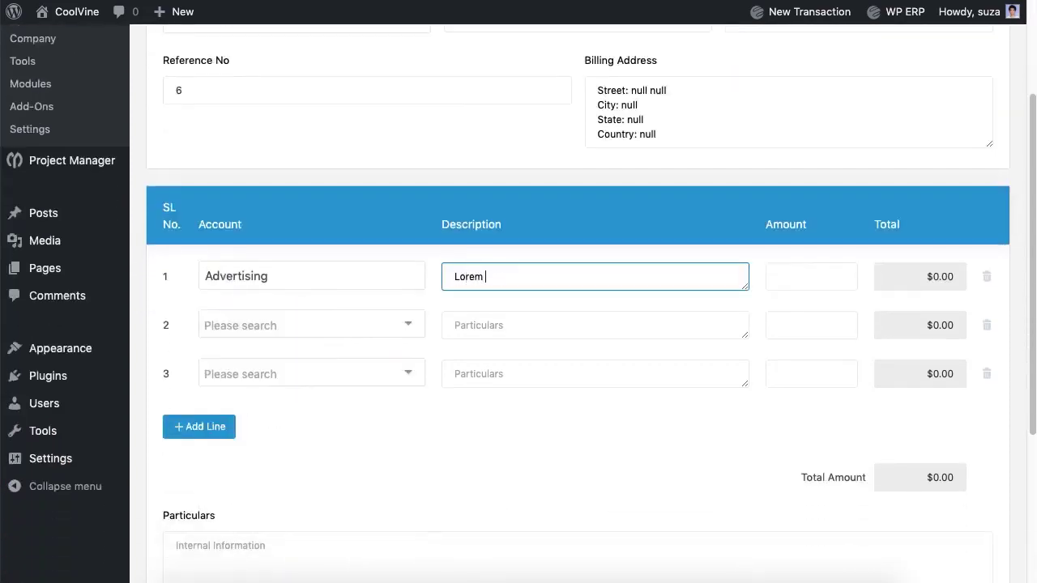
{"action": "left_click", "coordinate": [811, 277]}
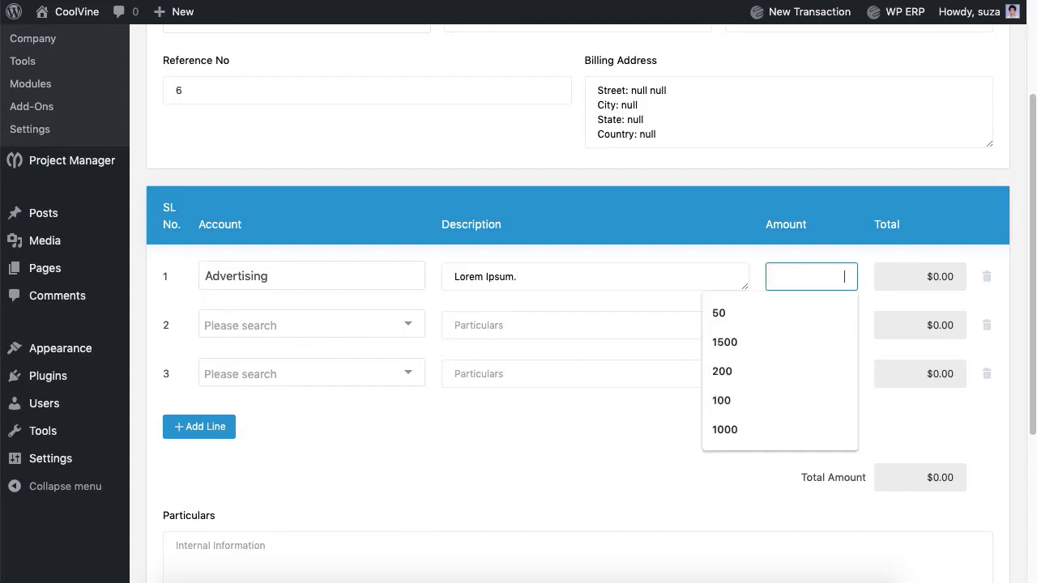
{"action": "type", "text": "100"}
{"action": "left_click", "coordinate": [986, 325]}
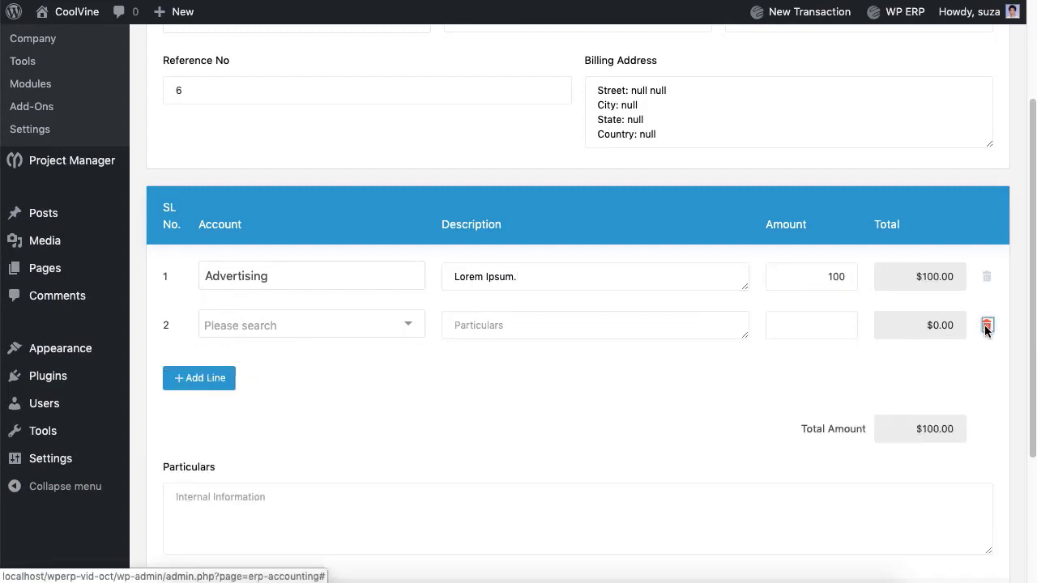
{"action": "left_click", "coordinate": [987, 325]}
- Add 'Lore' as particulars, save the bill, and glance at bill #12's actions
{"action": "left_click", "coordinate": [620, 458]}
{"action": "type", "text": "Lorem Ipsum."}
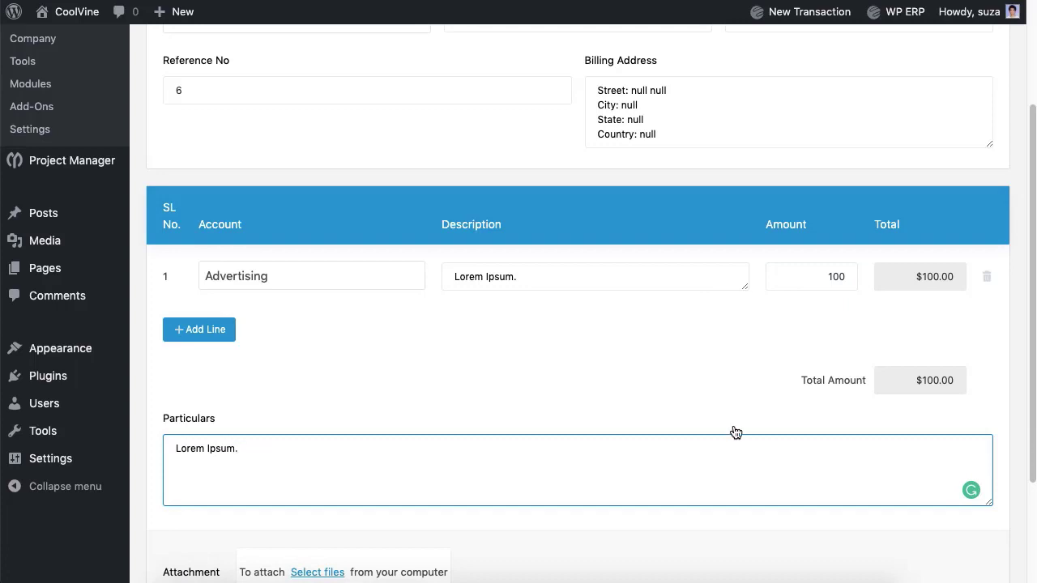
{"action": "scroll", "coordinate": [833, 494], "scroll_direction": "down", "scroll_amount": 4}
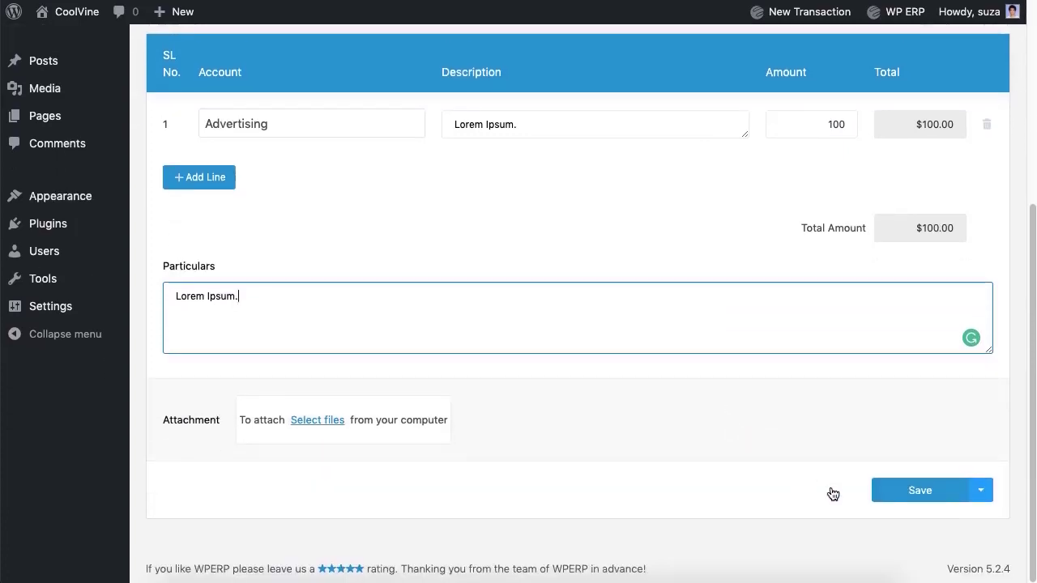
{"action": "left_click", "coordinate": [903, 496]}
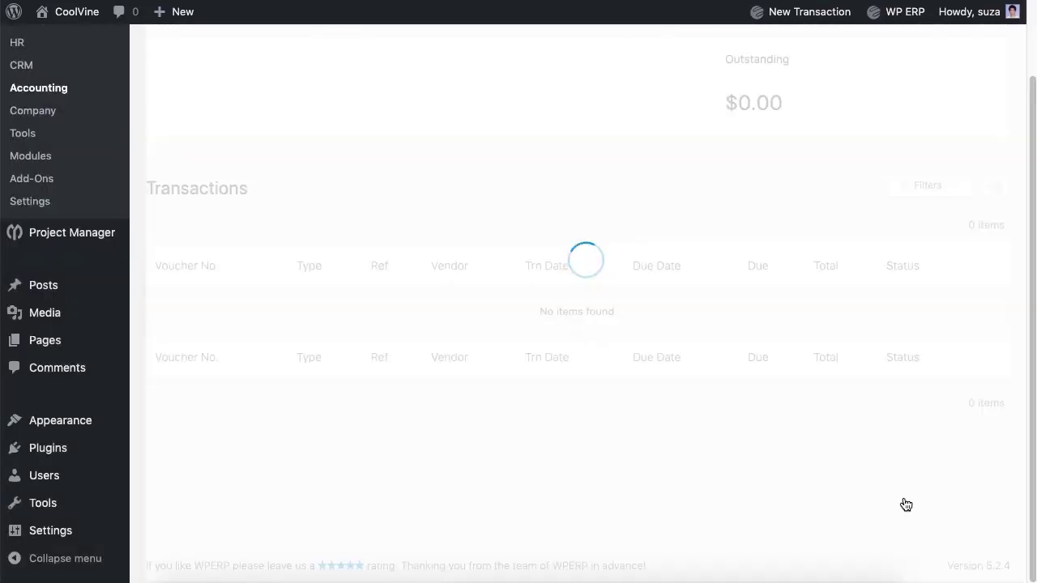
{"action": "left_click", "coordinate": [987, 356]}
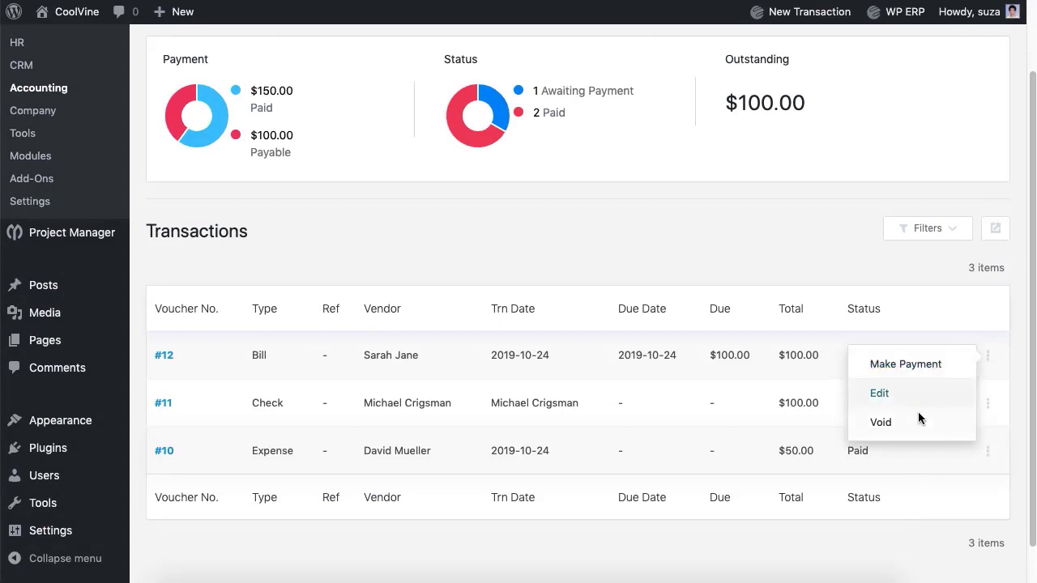
{"action": "left_click", "coordinate": [668, 255]}
{"action": "scroll", "coordinate": [451, 130], "scroll_direction": "up", "scroll_amount": 2}
- Start paying the vendor's bill in Cash from the Cash account
{"action": "left_click", "coordinate": [433, 93]}
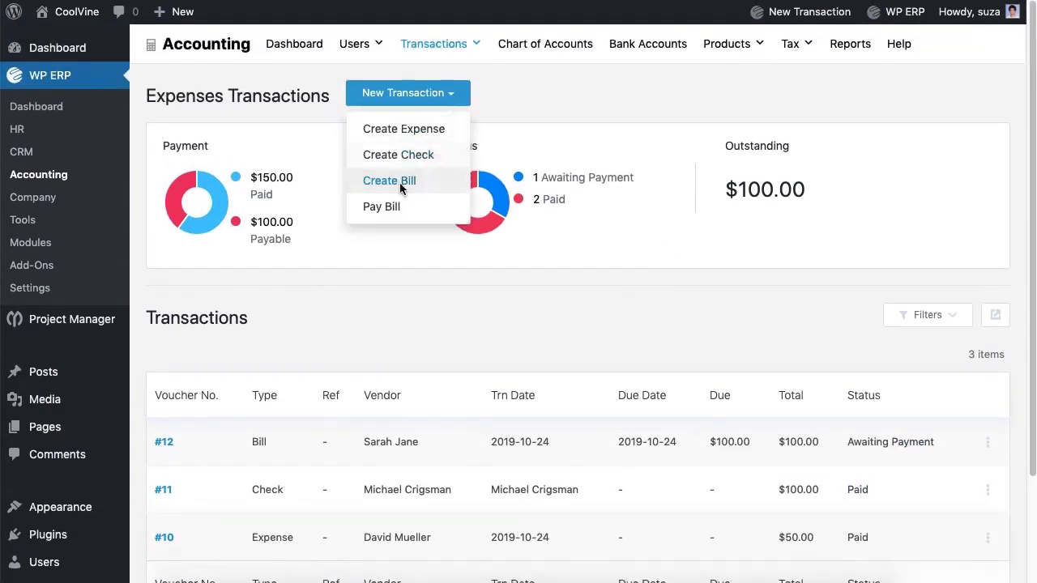
{"action": "left_click", "coordinate": [393, 208]}
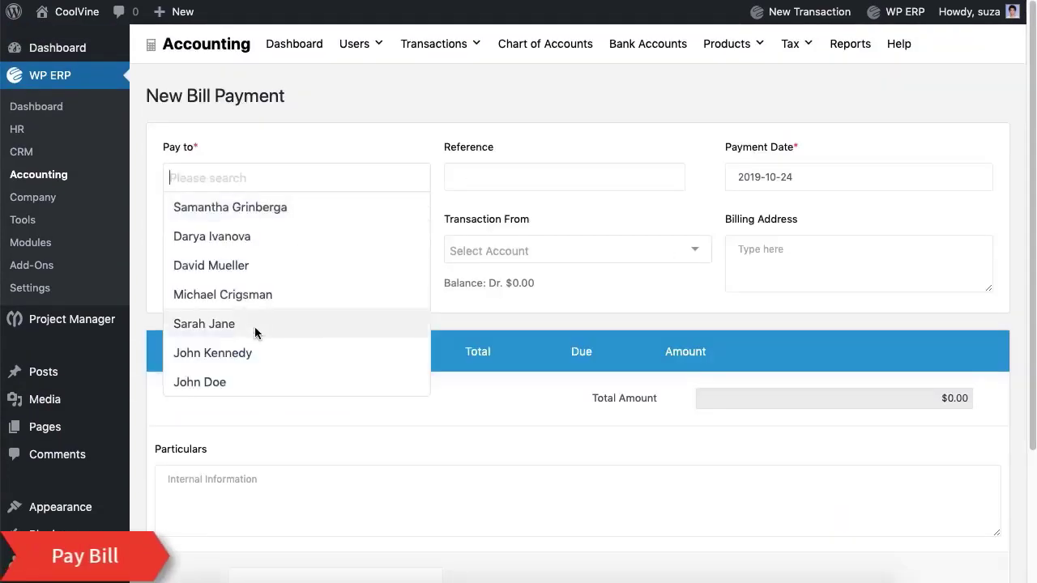
{"action": "left_click", "coordinate": [254, 327]}
{"action": "left_click", "coordinate": [296, 251]}
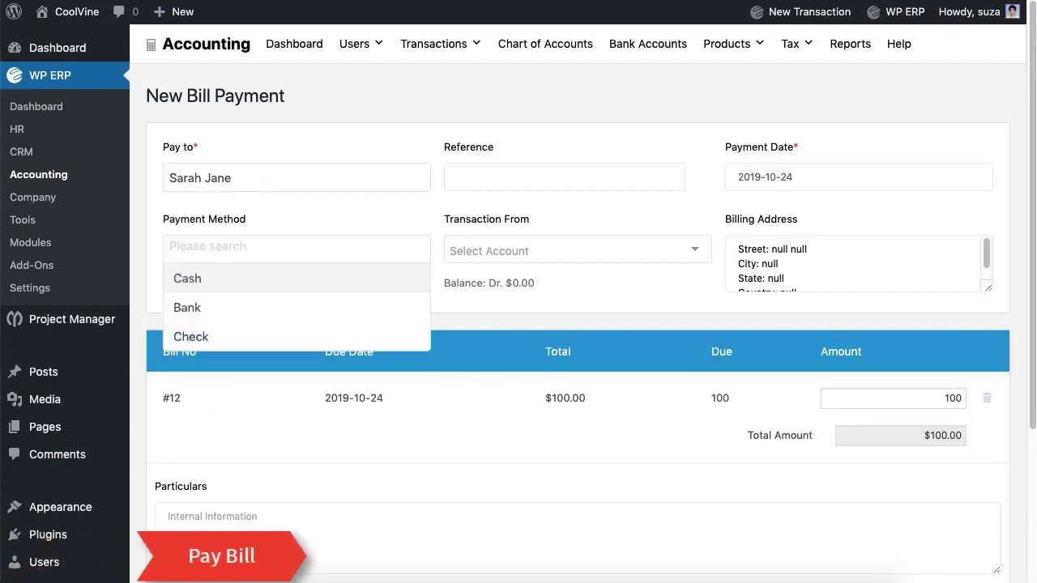
{"action": "left_click", "coordinate": [277, 290]}
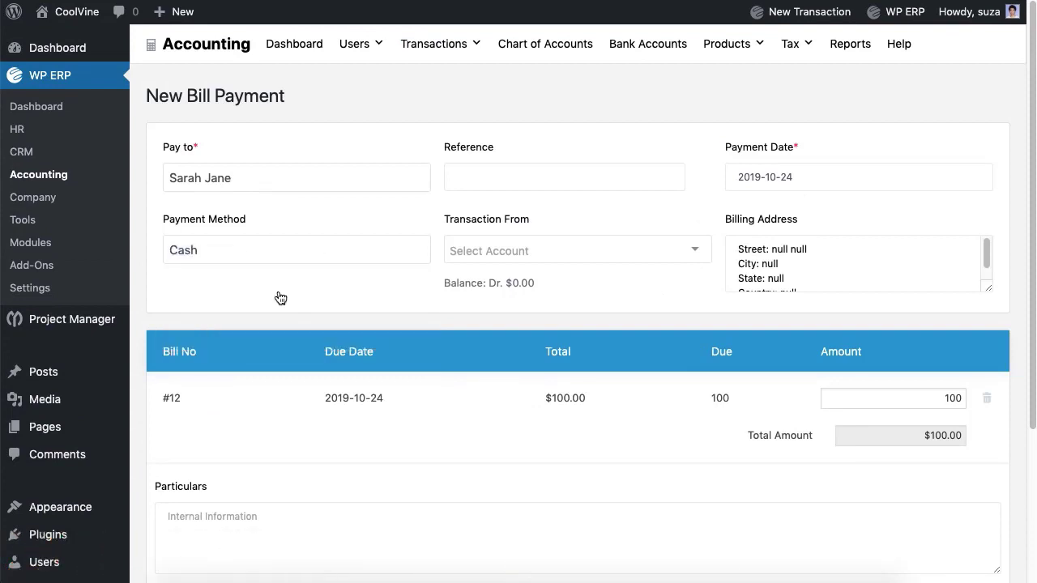
{"action": "left_click", "coordinate": [518, 253]}
{"action": "left_click", "coordinate": [518, 278]}
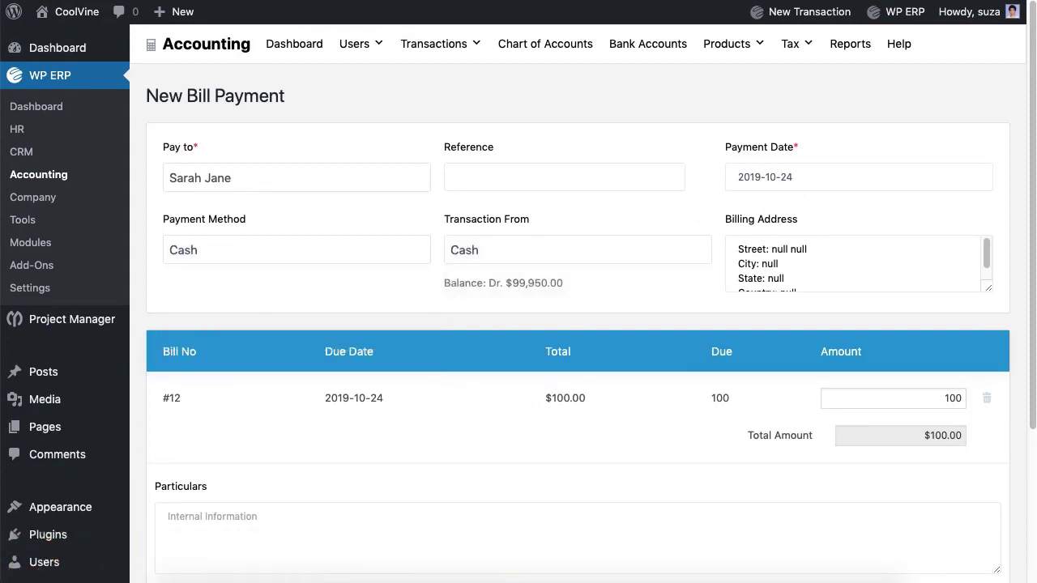
- Add particulars 'LOrem ipsum.' and save the $100 payment for bill #12
{"action": "scroll", "coordinate": [509, 324], "scroll_direction": "down", "scroll_amount": 5}
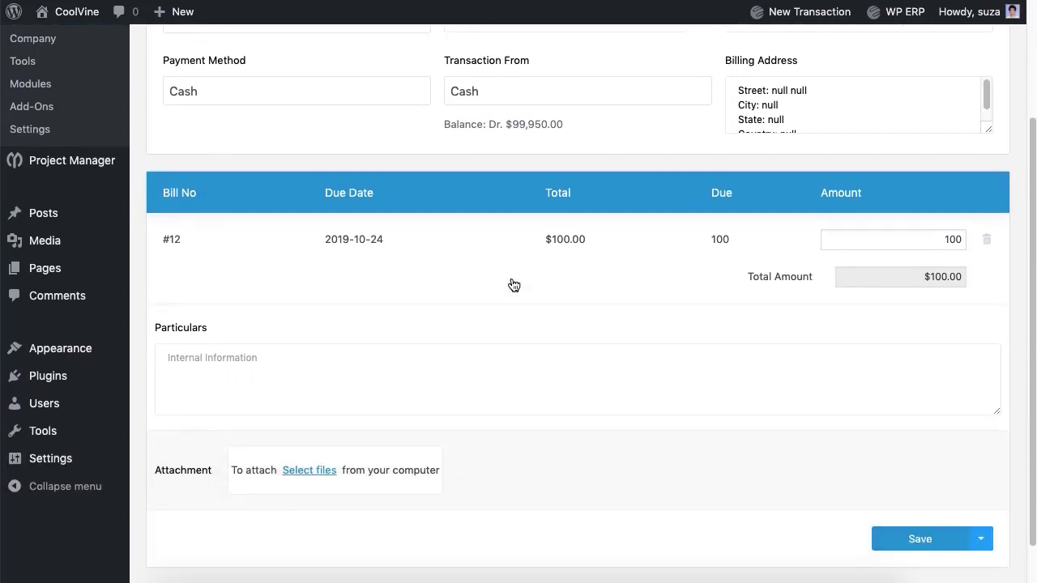
{"action": "left_click", "coordinate": [511, 364]}
{"action": "type", "text": "LOrem ipsum"}
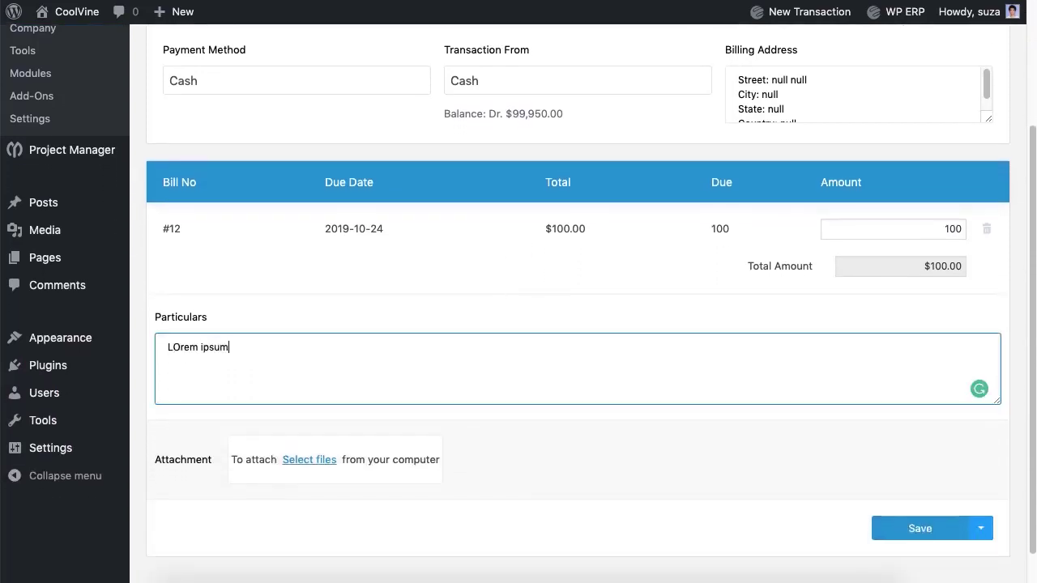
{"action": "type", "text": "."}
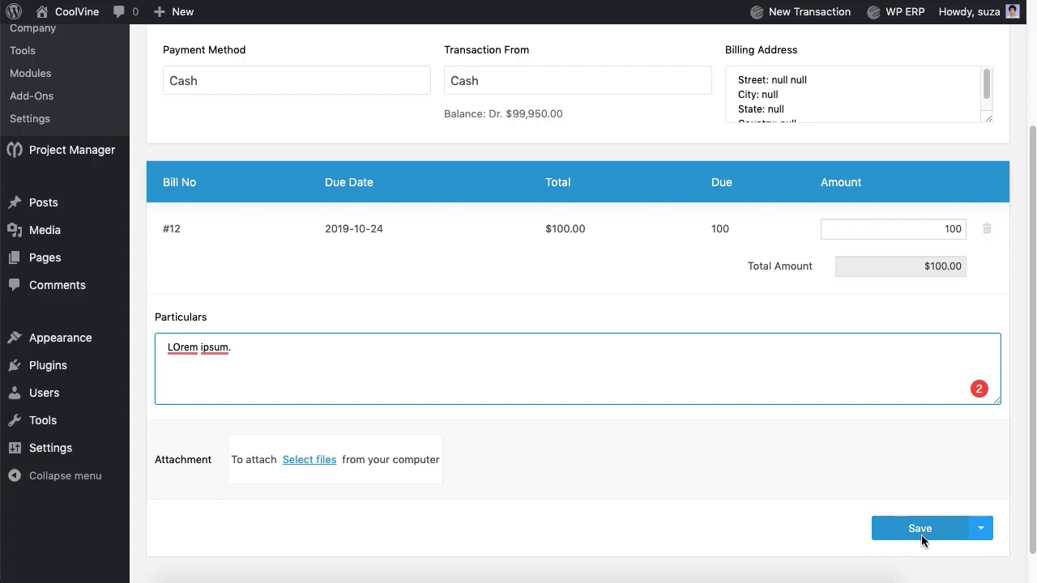
{"action": "left_click", "coordinate": [921, 530]}
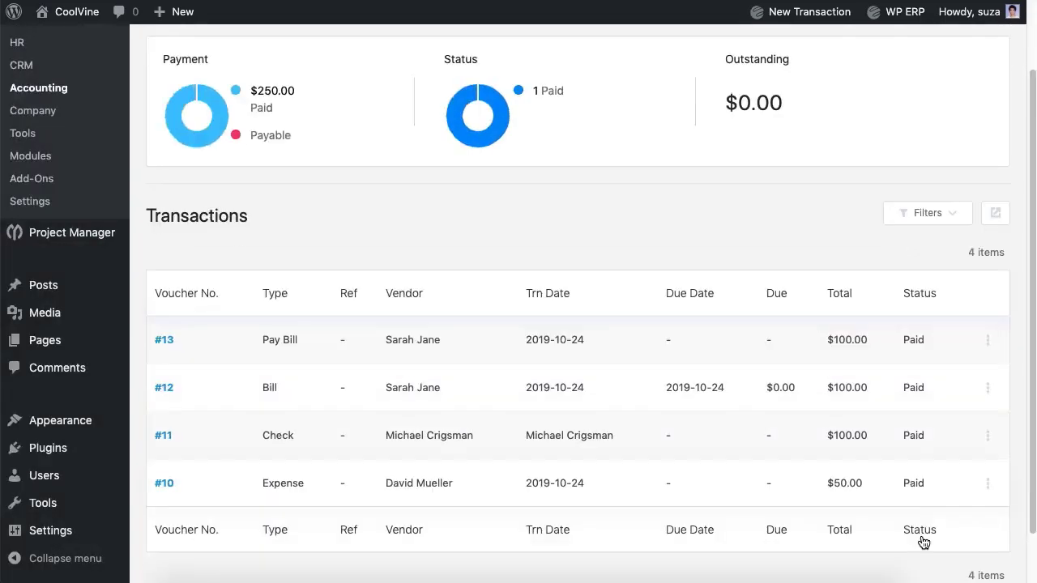
{"action": "scroll", "coordinate": [886, 361], "scroll_direction": "up", "scroll_amount": 2}
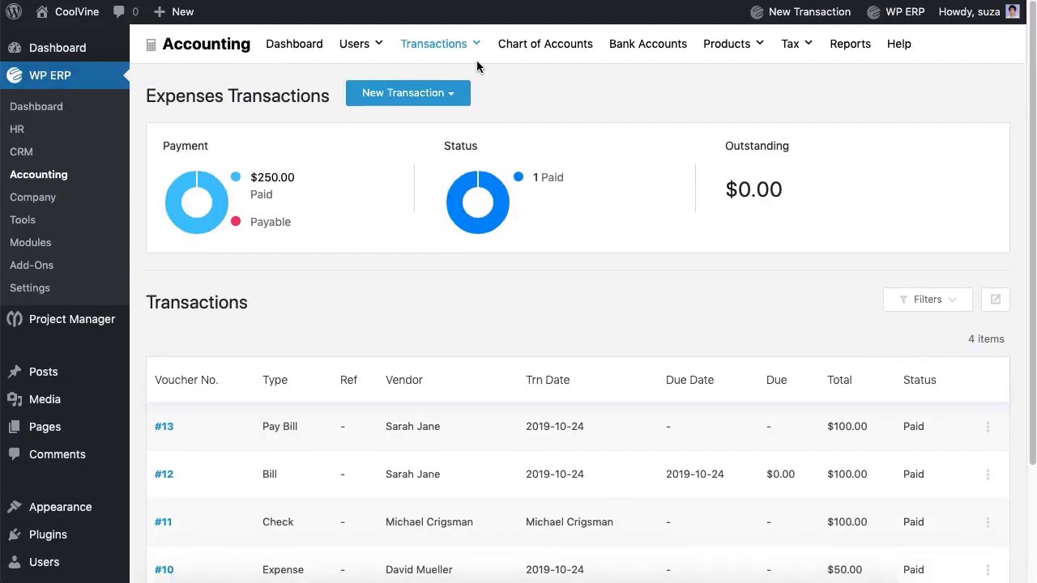
- Open Journals and start a new journal entry with reference 7
{"action": "mouse_move", "coordinate": [476, 63]}
{"action": "left_click", "coordinate": [430, 160]}
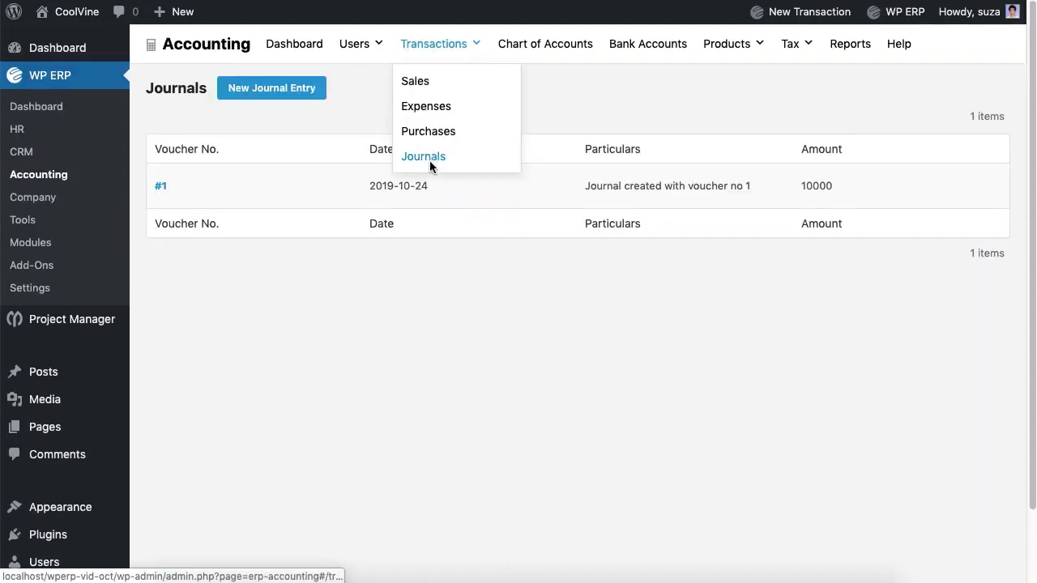
{"action": "left_click", "coordinate": [281, 91]}
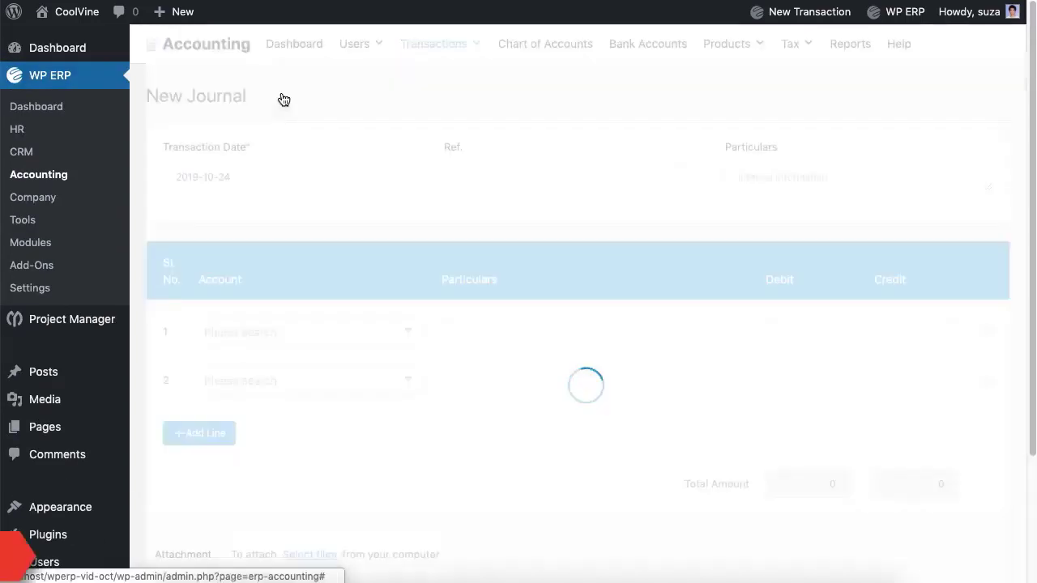
{"action": "type", "text": "7"}
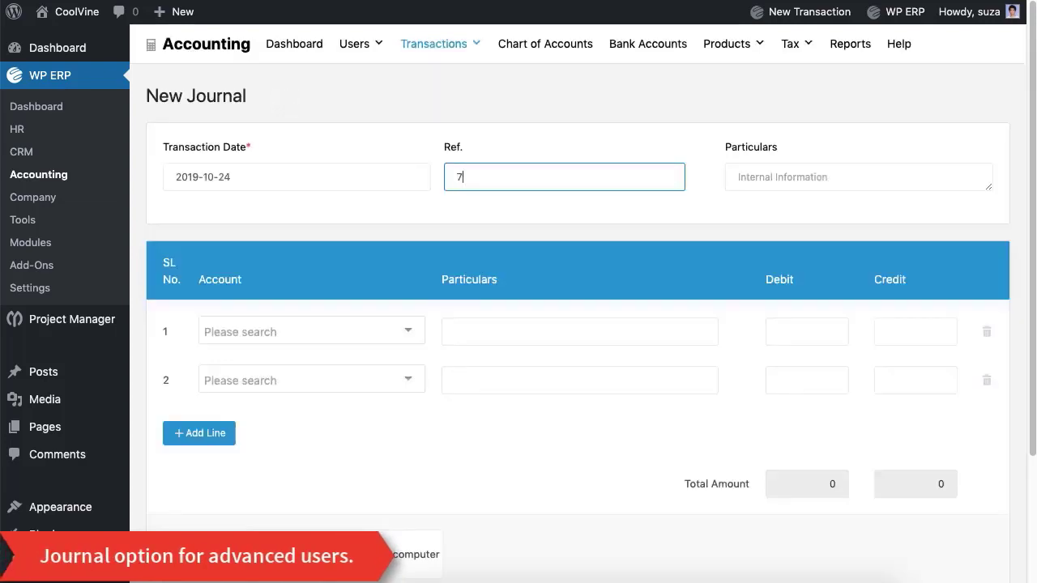
- Set the first journal line's account to Loan and the second to Cash
{"action": "left_click", "coordinate": [393, 334]}
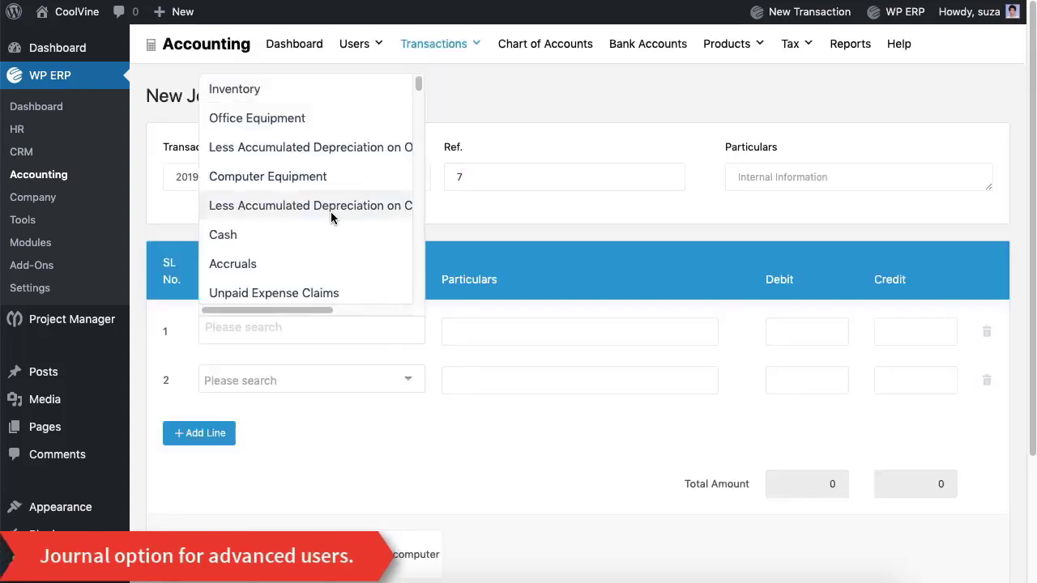
{"action": "scroll", "coordinate": [331, 215], "scroll_direction": "down", "scroll_amount": 6}
{"action": "scroll", "coordinate": [331, 215], "scroll_direction": "down", "scroll_amount": 1}
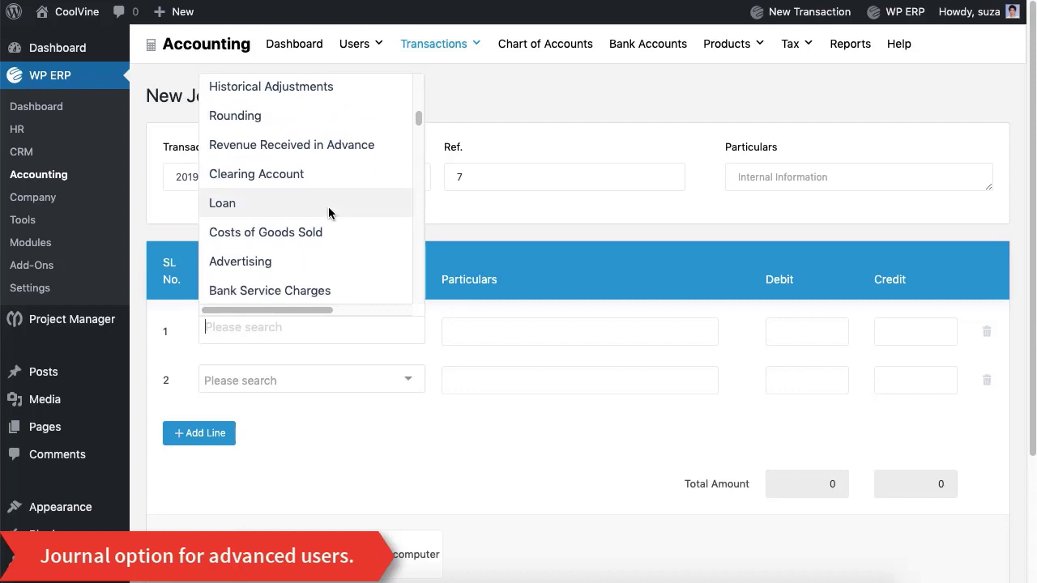
{"action": "left_click", "coordinate": [324, 211]}
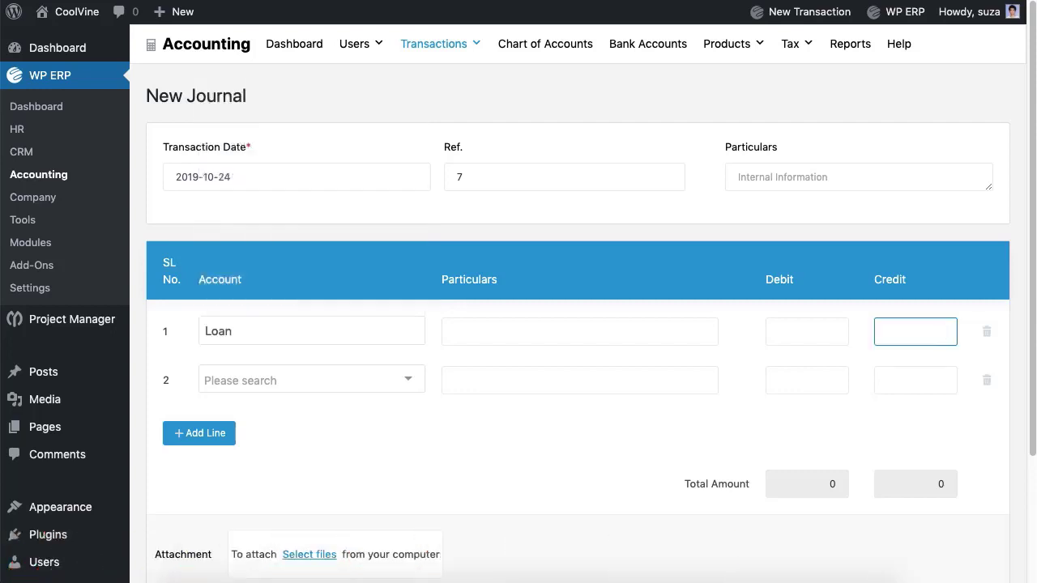
{"action": "left_click", "coordinate": [397, 371]}
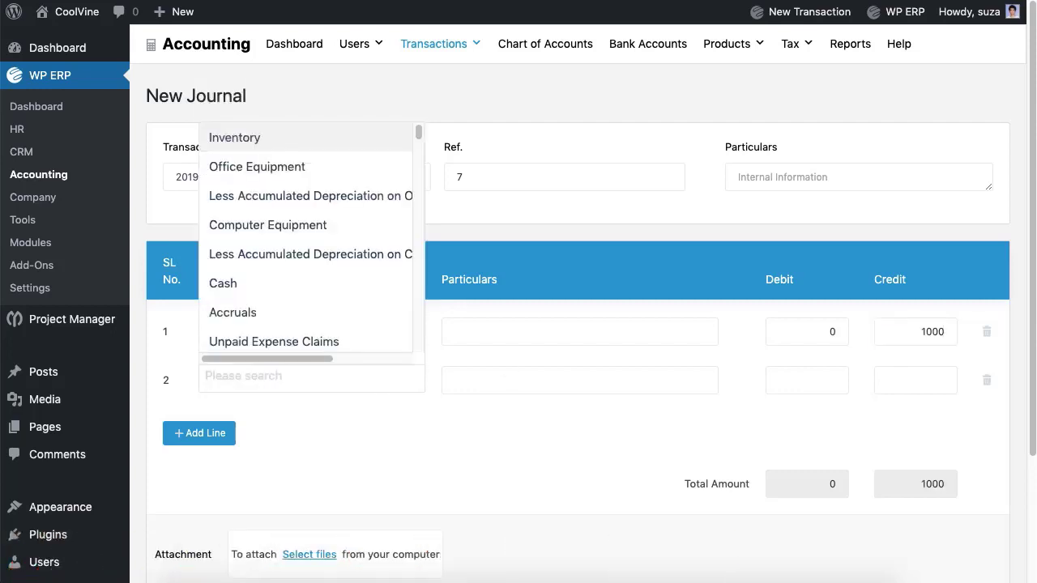
{"action": "left_click", "coordinate": [311, 285]}
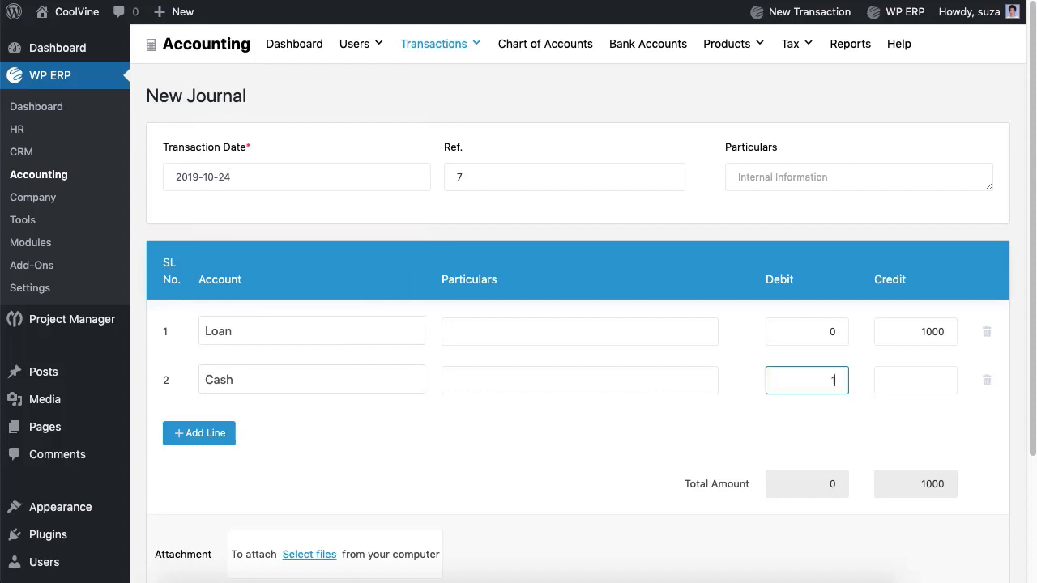
- Complete both 1000 lines, remove the empty third line, and save the entry
{"action": "left_click", "coordinate": [455, 332]}
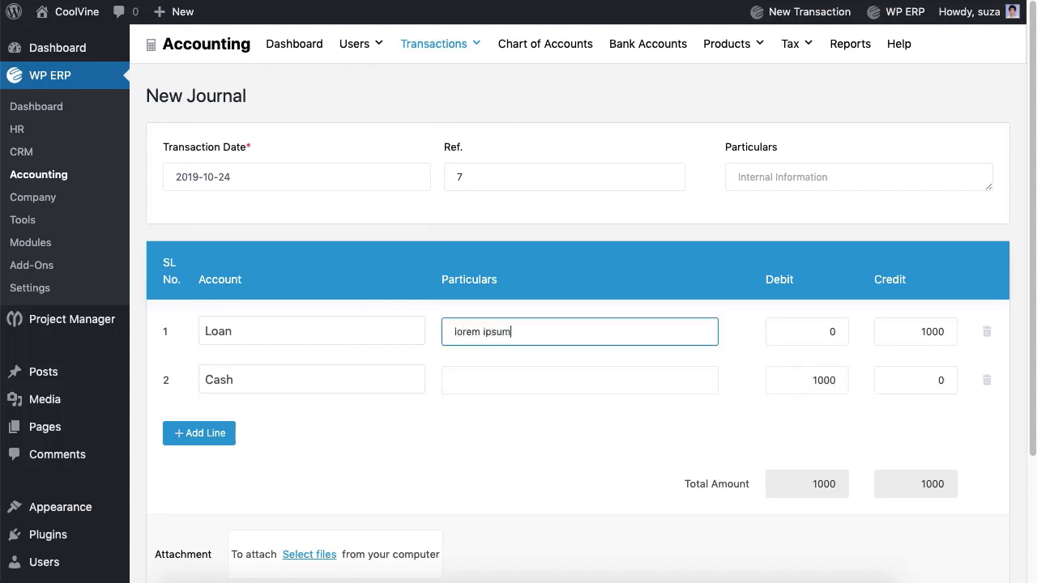
{"action": "left_click", "coordinate": [486, 379]}
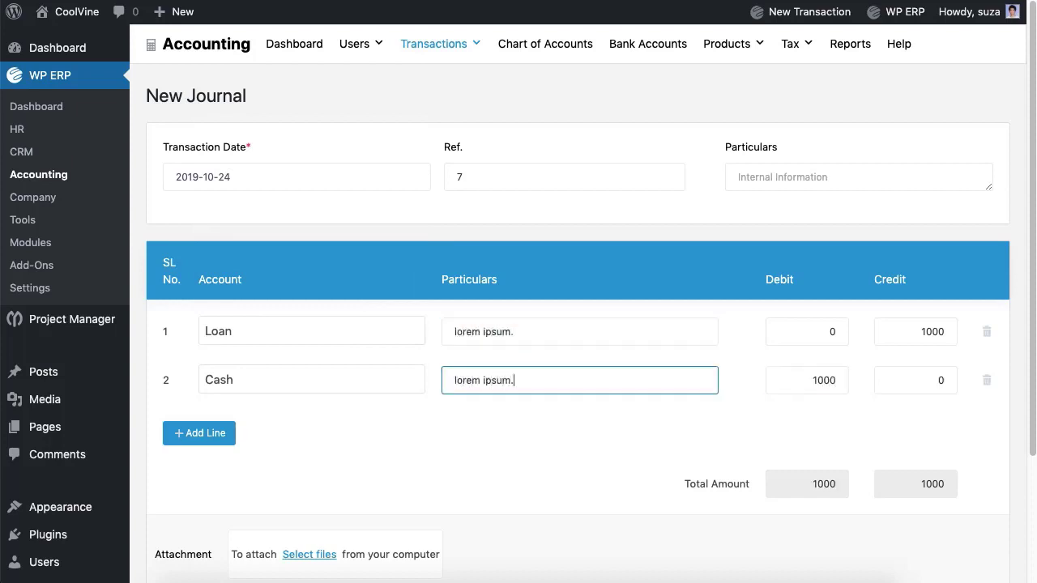
{"action": "left_click", "coordinate": [203, 437]}
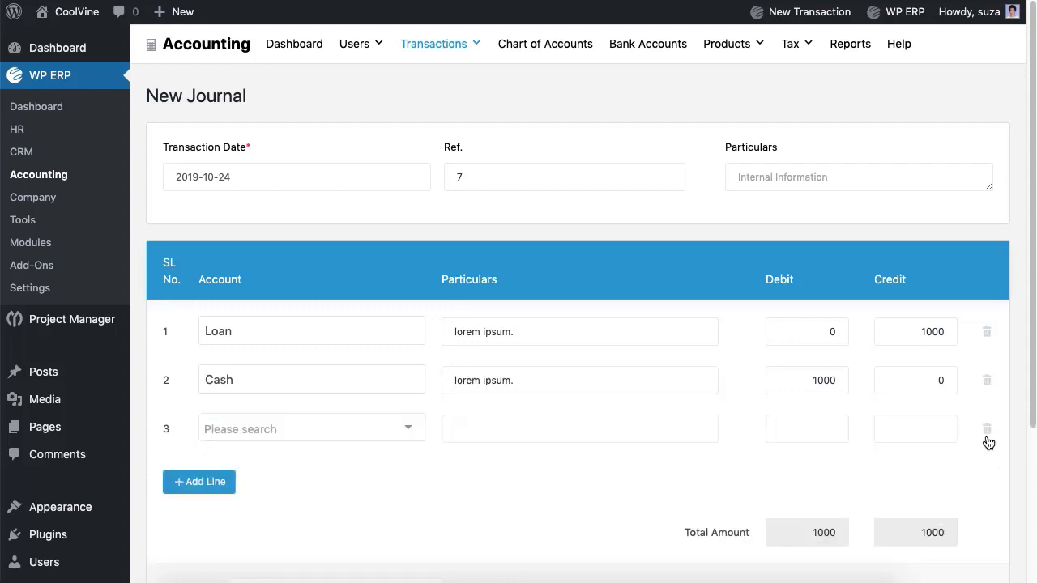
{"action": "left_click", "coordinate": [986, 433]}
{"action": "scroll", "coordinate": [602, 484], "scroll_direction": "down", "scroll_amount": 3}
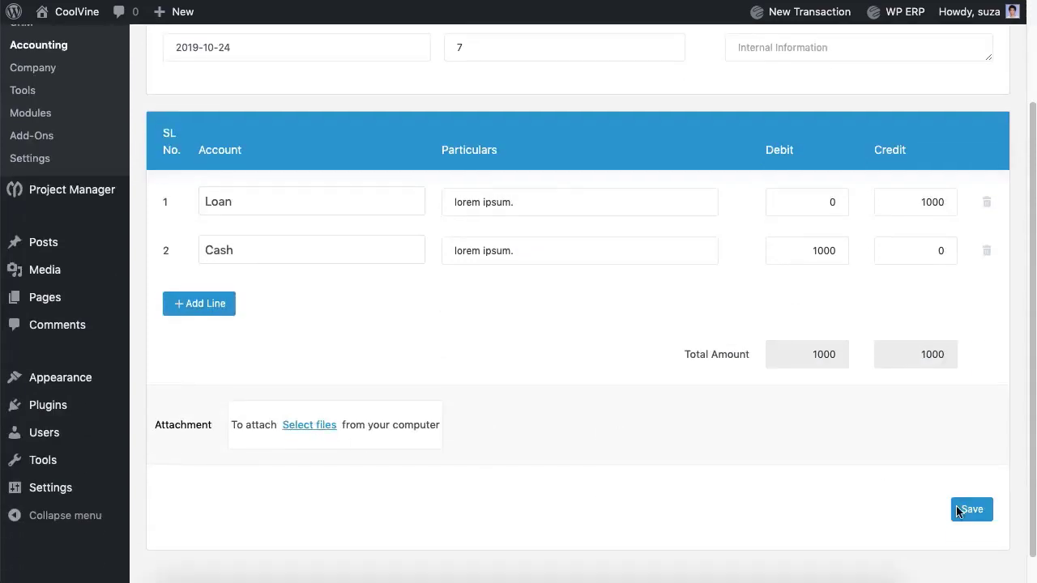
{"action": "left_click", "coordinate": [971, 508]}
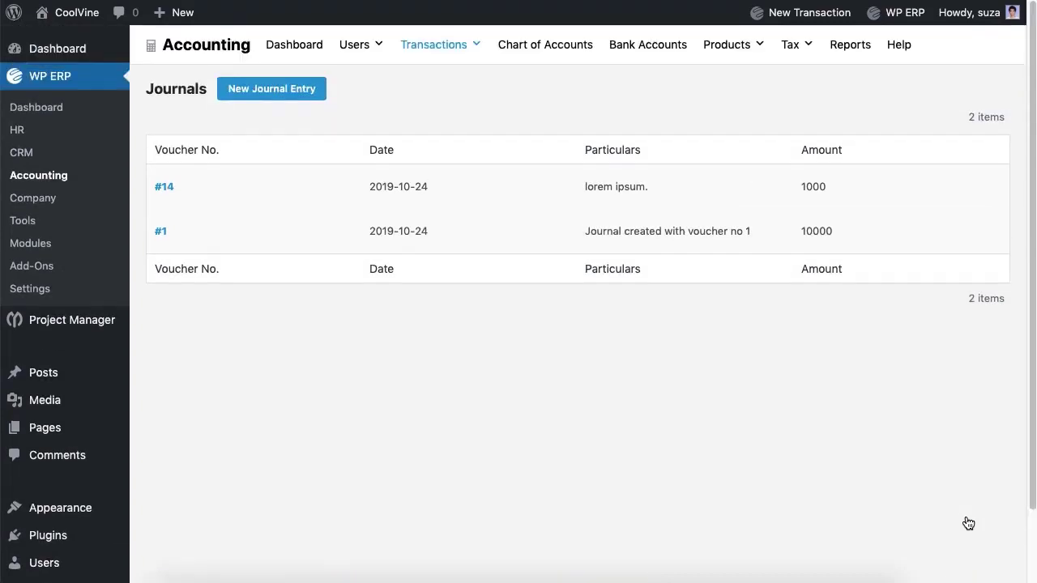
- Review the Trial Balance report without changing the financial year filter
{"action": "left_click", "coordinate": [840, 45]}
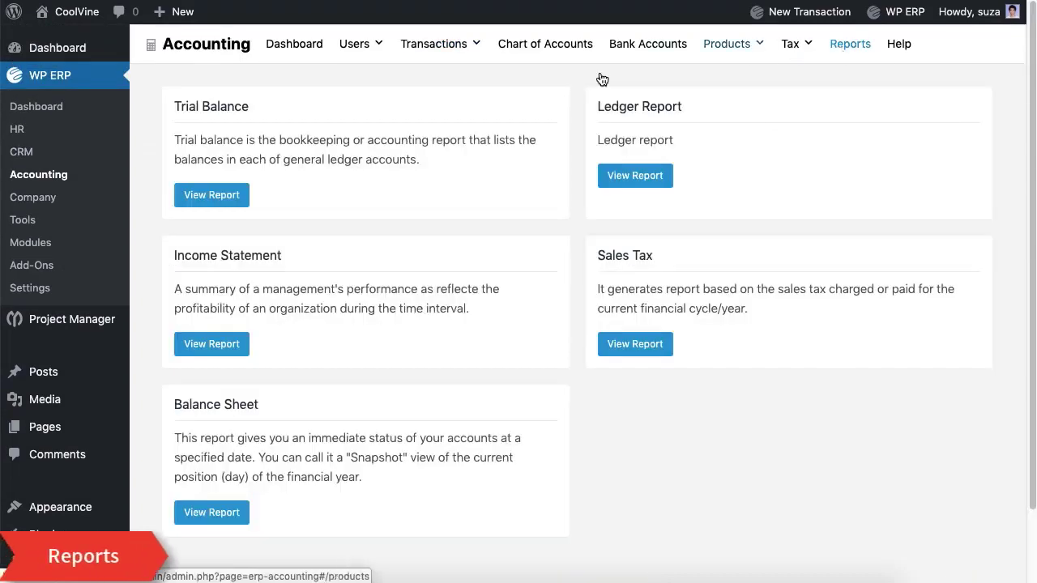
{"action": "left_click", "coordinate": [232, 203]}
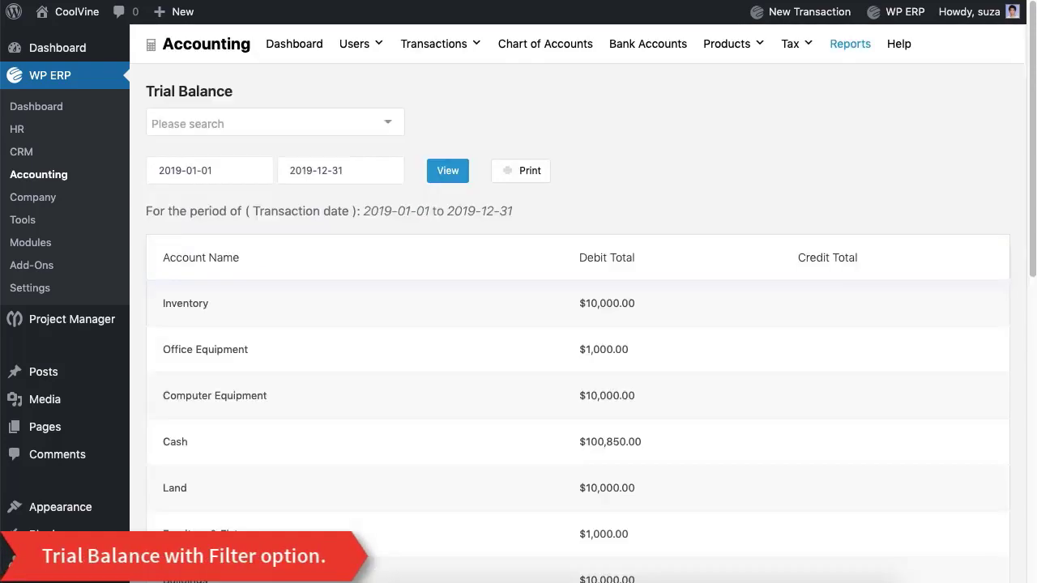
{"action": "left_click", "coordinate": [359, 130]}
{"action": "left_click", "coordinate": [601, 72]}
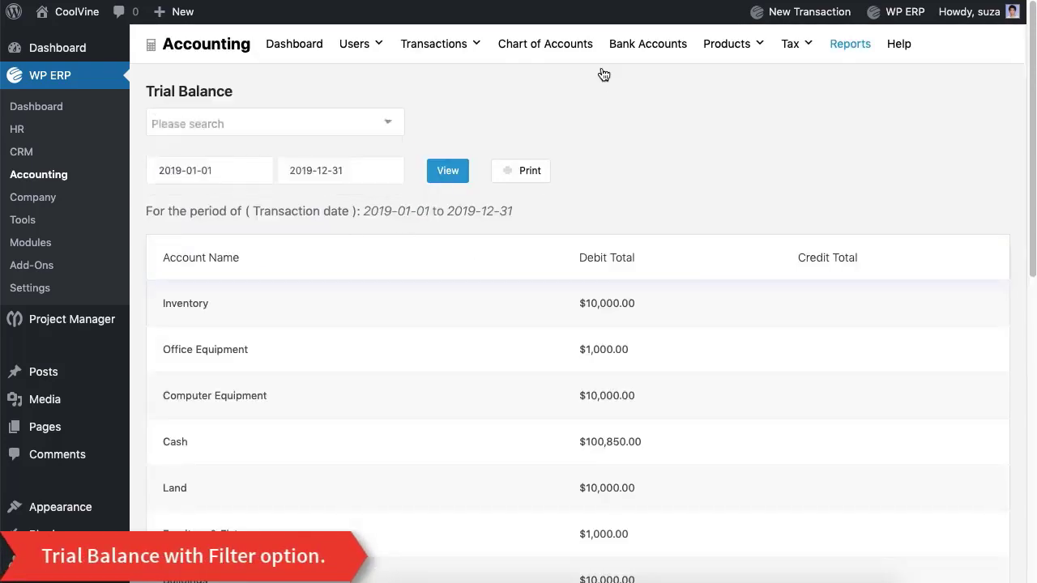
{"action": "scroll", "coordinate": [495, 290], "scroll_direction": "down", "scroll_amount": 10}
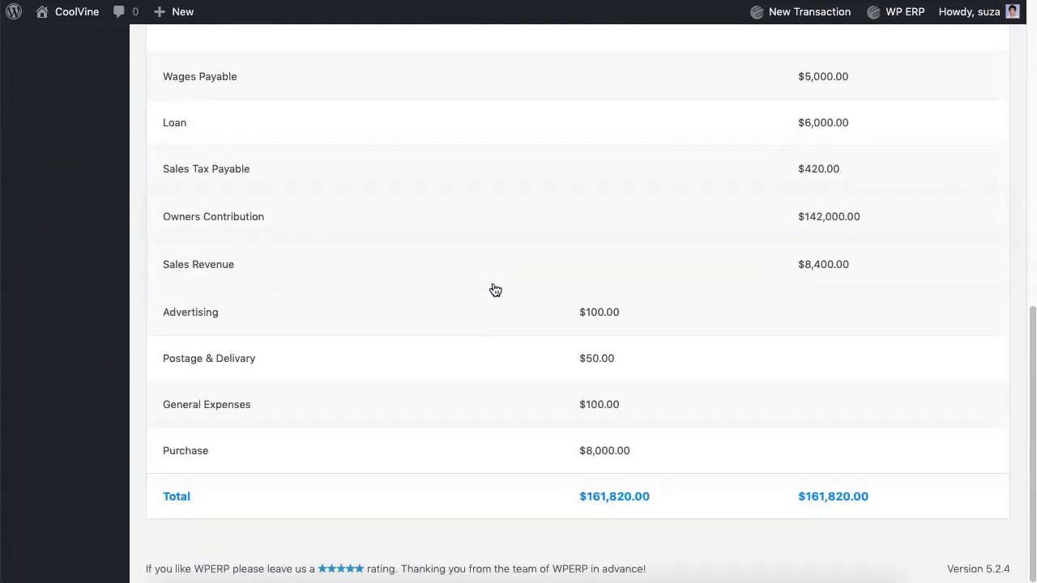
{"action": "scroll", "coordinate": [495, 290], "scroll_direction": "up", "scroll_amount": 10}
{"action": "left_click", "coordinate": [850, 49]}
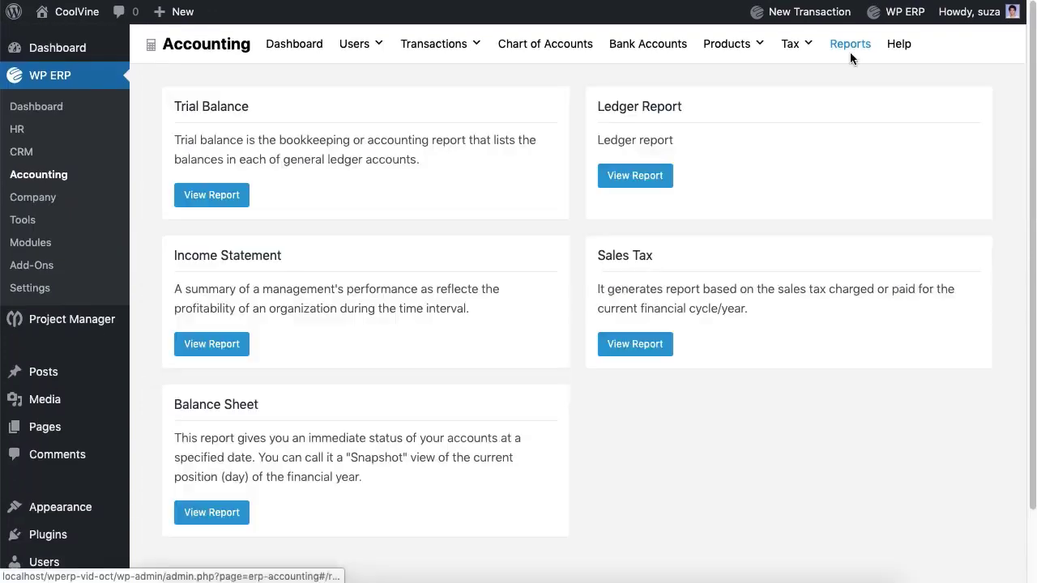
- Check the Cash Ledger Report and journal #14's details, then return to Reports
{"action": "left_click", "coordinate": [645, 173]}
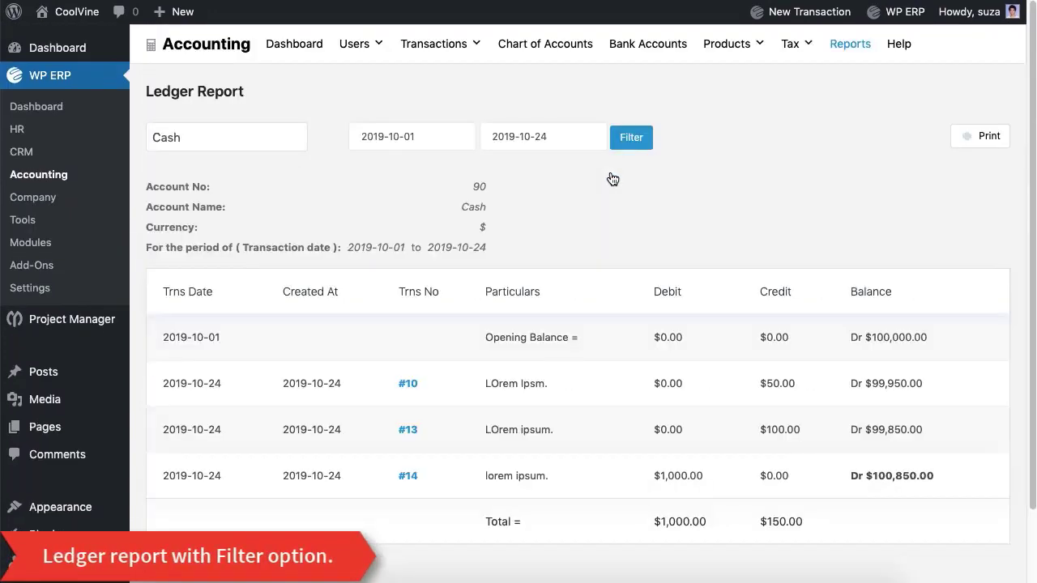
{"action": "scroll", "coordinate": [612, 178], "scroll_direction": "down", "scroll_amount": 2}
{"action": "left_click", "coordinate": [407, 392]}
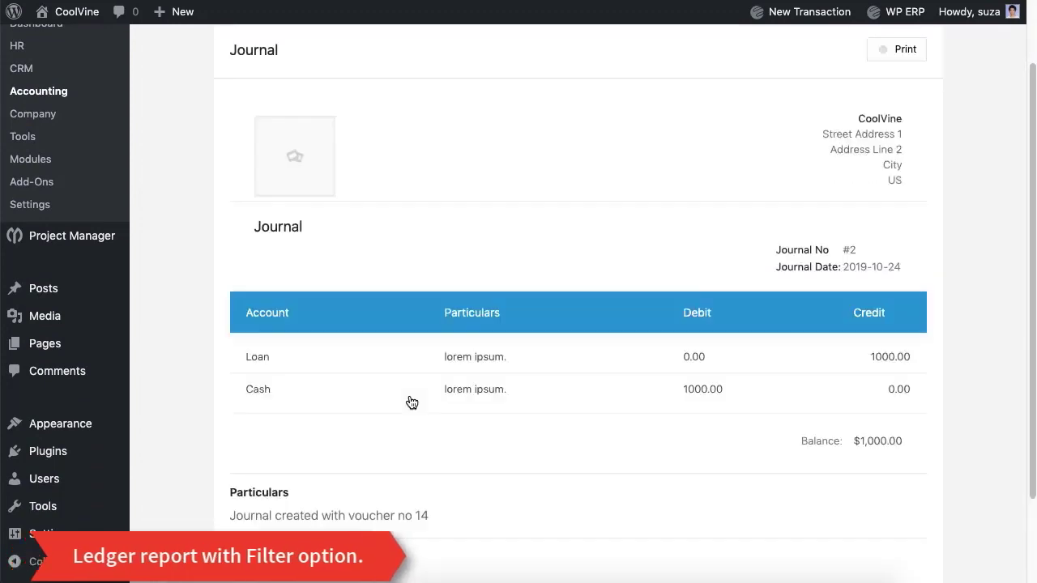
{"action": "scroll", "coordinate": [409, 401], "scroll_direction": "down", "scroll_amount": 4}
{"action": "scroll", "coordinate": [409, 400], "scroll_direction": "up", "scroll_amount": 5}
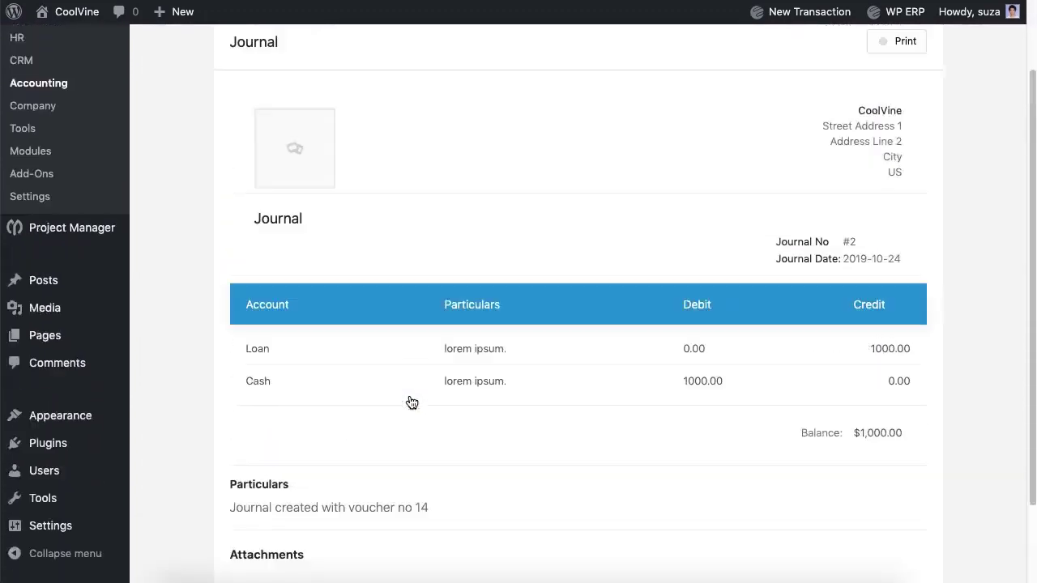
{"action": "left_click", "coordinate": [851, 43]}
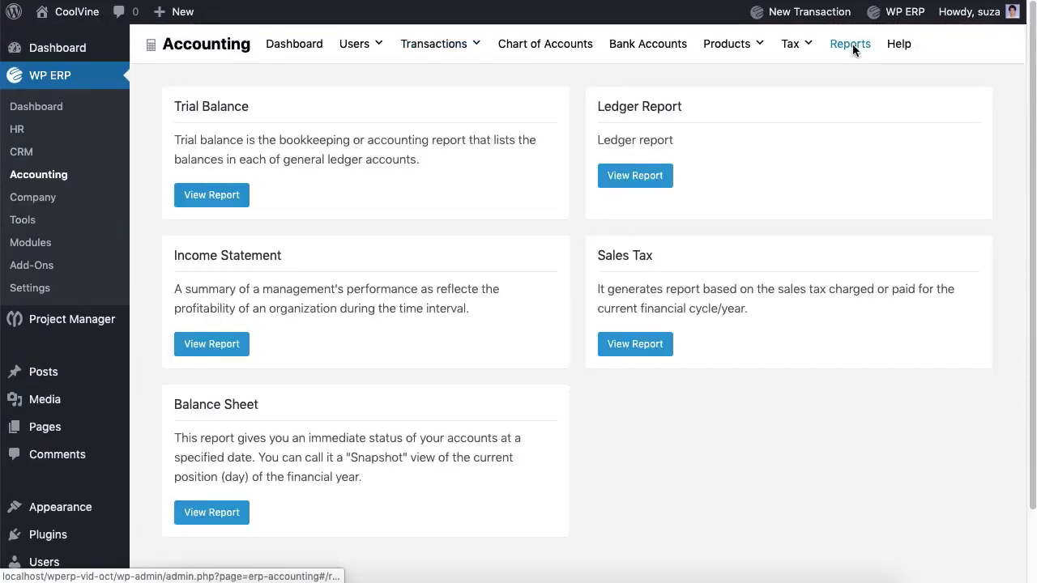
- Open the Income Statement and filter it to a new start and end date
{"action": "left_click", "coordinate": [217, 354]}
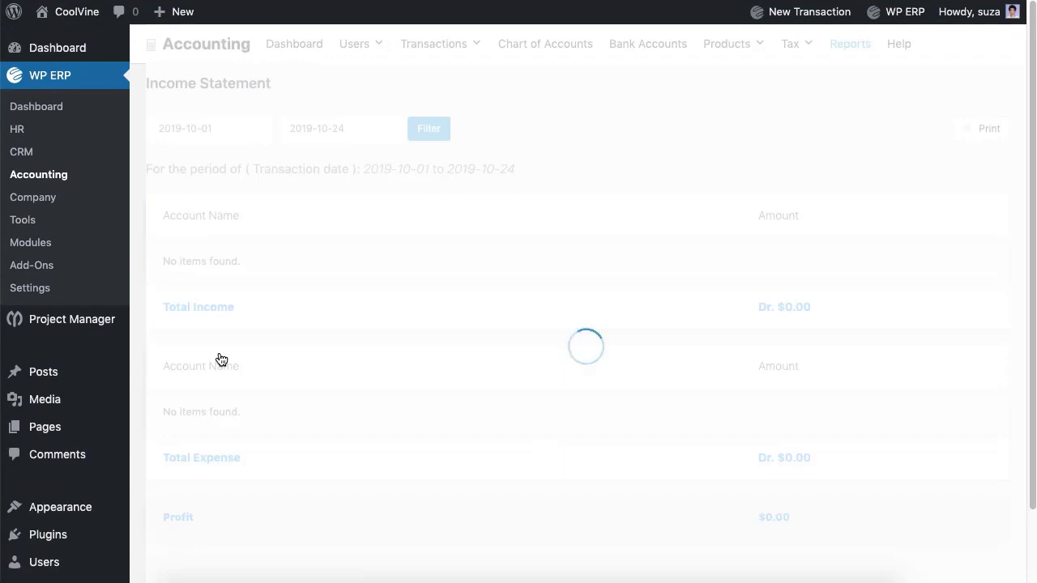
{"action": "scroll", "coordinate": [505, 278], "scroll_direction": "down", "scroll_amount": 4}
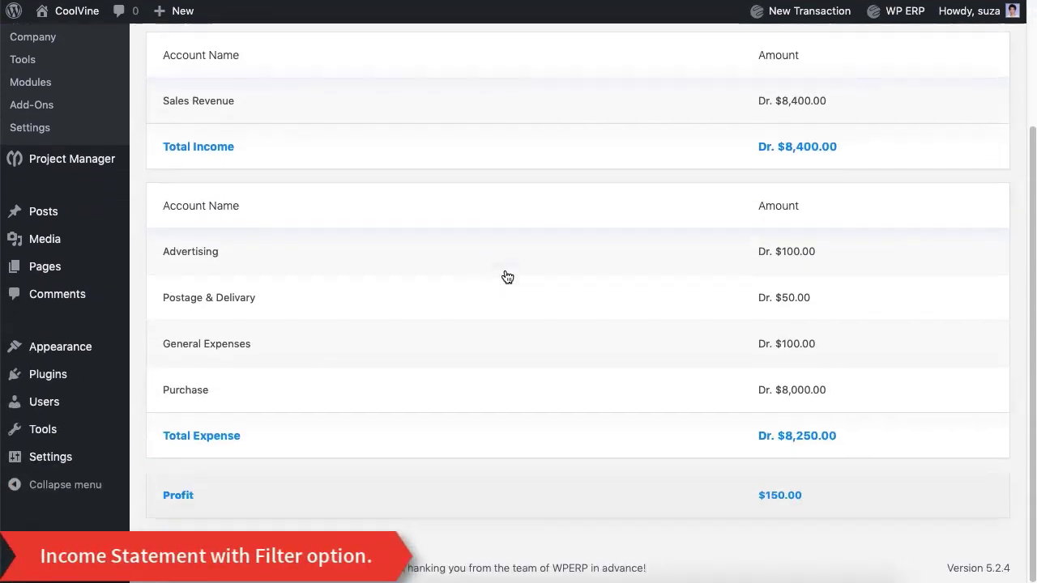
{"action": "scroll", "coordinate": [507, 278], "scroll_direction": "up", "scroll_amount": 4}
{"action": "scroll", "coordinate": [507, 278], "scroll_direction": "down", "scroll_amount": 4}
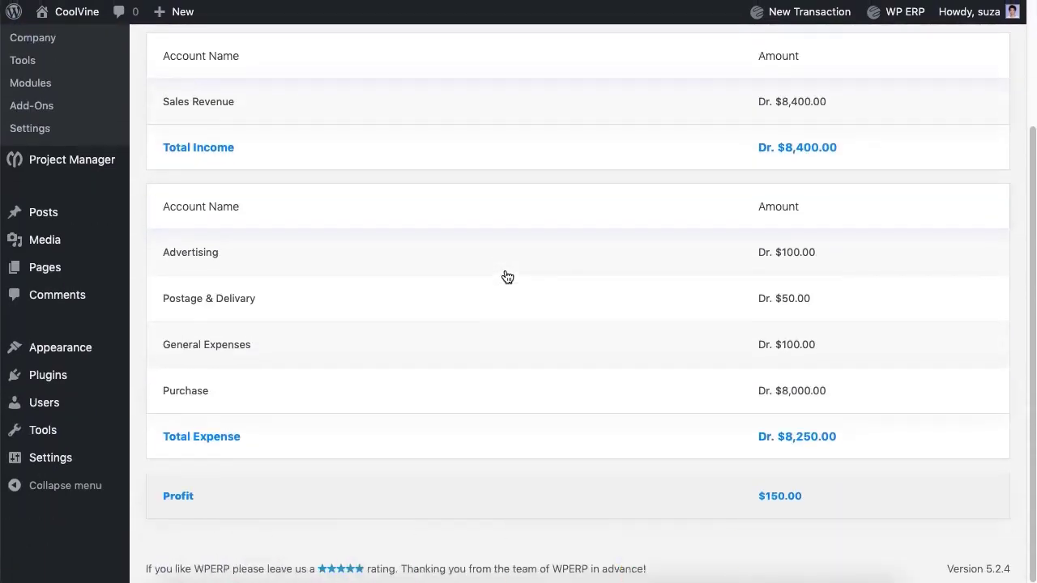
{"action": "scroll", "coordinate": [507, 278], "scroll_direction": "up", "scroll_amount": 4}
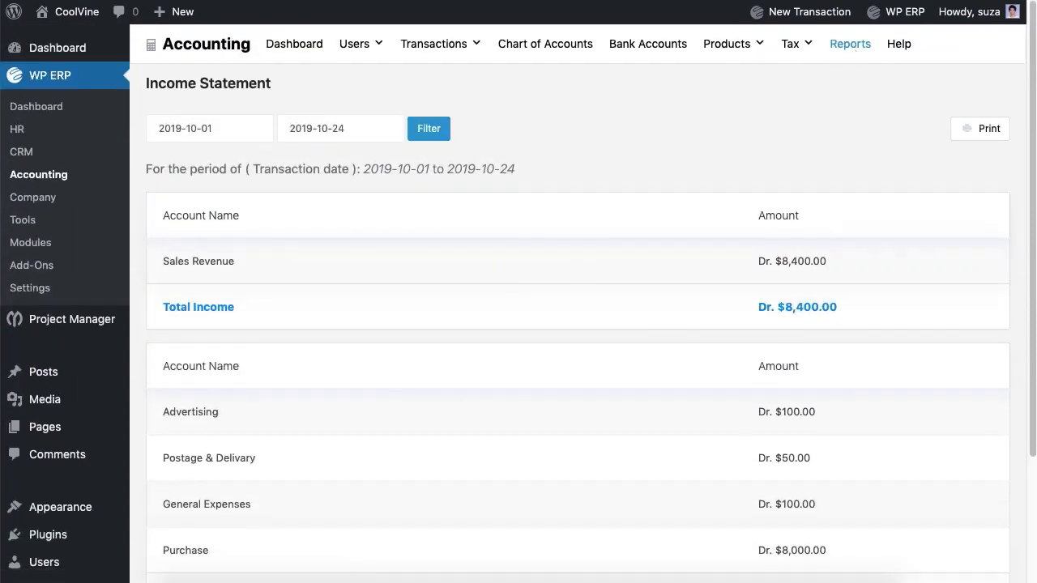
{"action": "left_click", "coordinate": [203, 128]}
{"action": "left_click", "coordinate": [340, 128]}
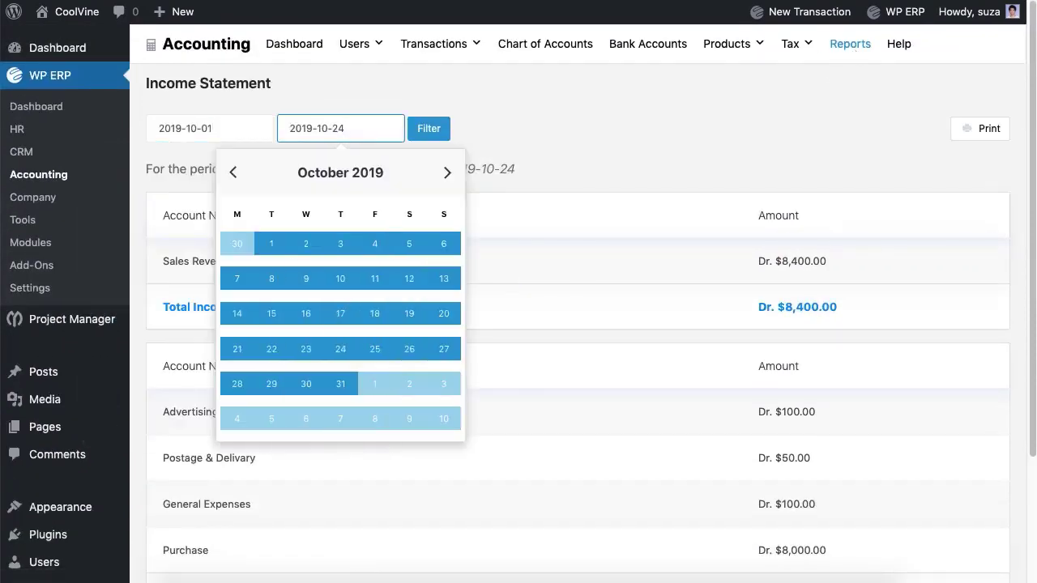
{"action": "left_click", "coordinate": [441, 130]}
- Open the Sales Tax report with NBR as the tax agency, still empty
{"action": "left_click", "coordinate": [859, 47]}
{"action": "left_click", "coordinate": [655, 350]}
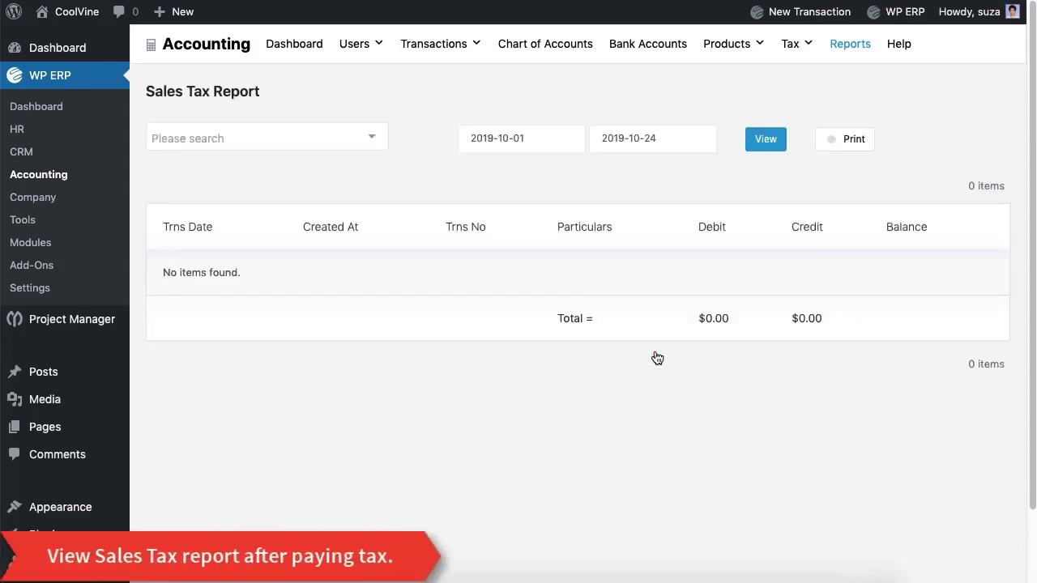
{"action": "left_click", "coordinate": [343, 151]}
{"action": "left_click", "coordinate": [335, 166]}
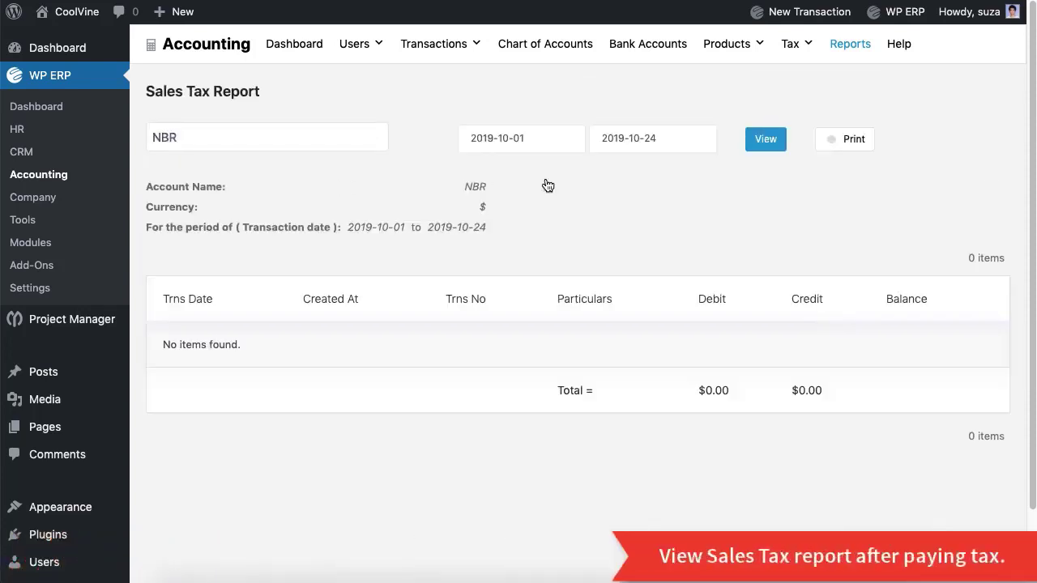
- Review the Balance Sheet for 2019-10-01 to 2019-10-24, with assets balancing at $153,570.00
{"action": "left_click", "coordinate": [848, 45]}
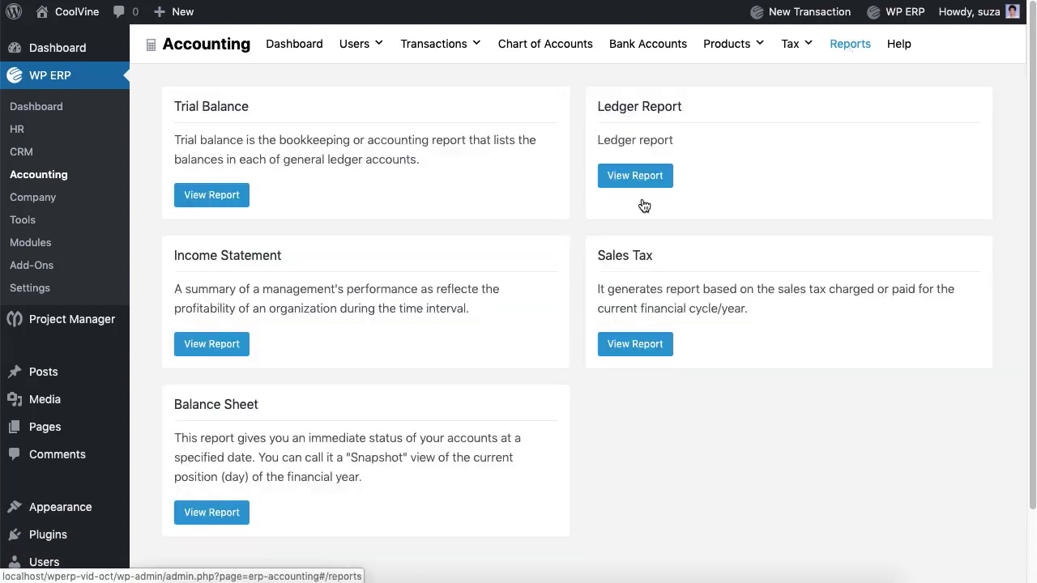
{"action": "left_click", "coordinate": [236, 517]}
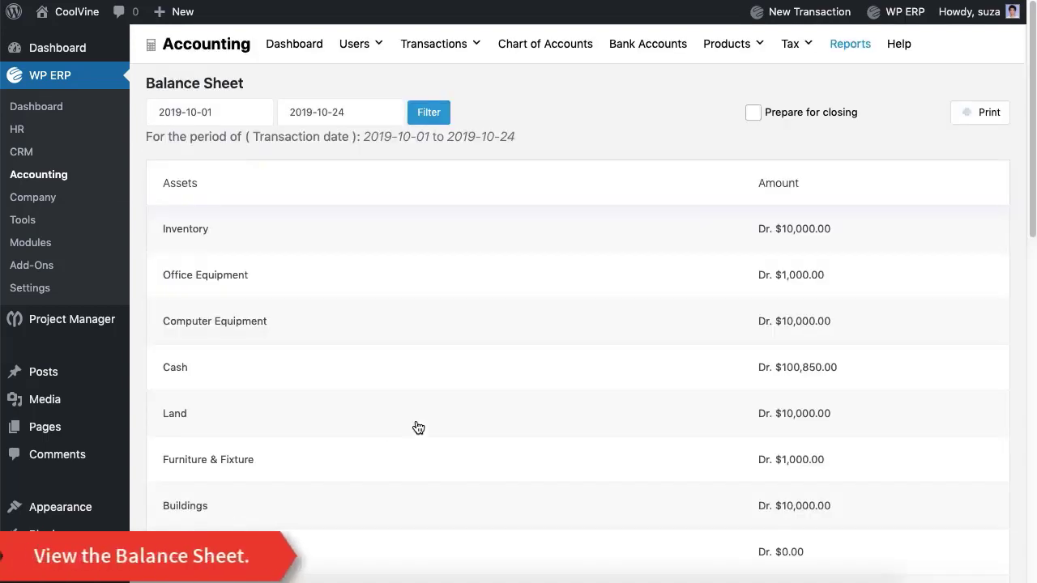
{"action": "scroll", "coordinate": [416, 424], "scroll_direction": "down", "scroll_amount": 5}
{"action": "scroll", "coordinate": [418, 427], "scroll_direction": "down", "scroll_amount": 6}
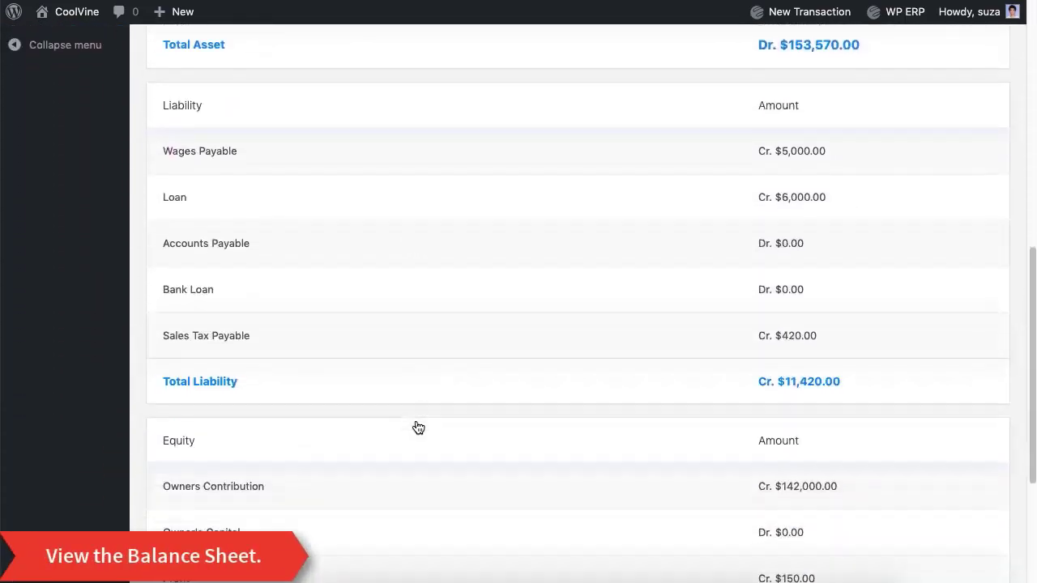
{"action": "scroll", "coordinate": [418, 428], "scroll_direction": "up", "scroll_amount": 10}
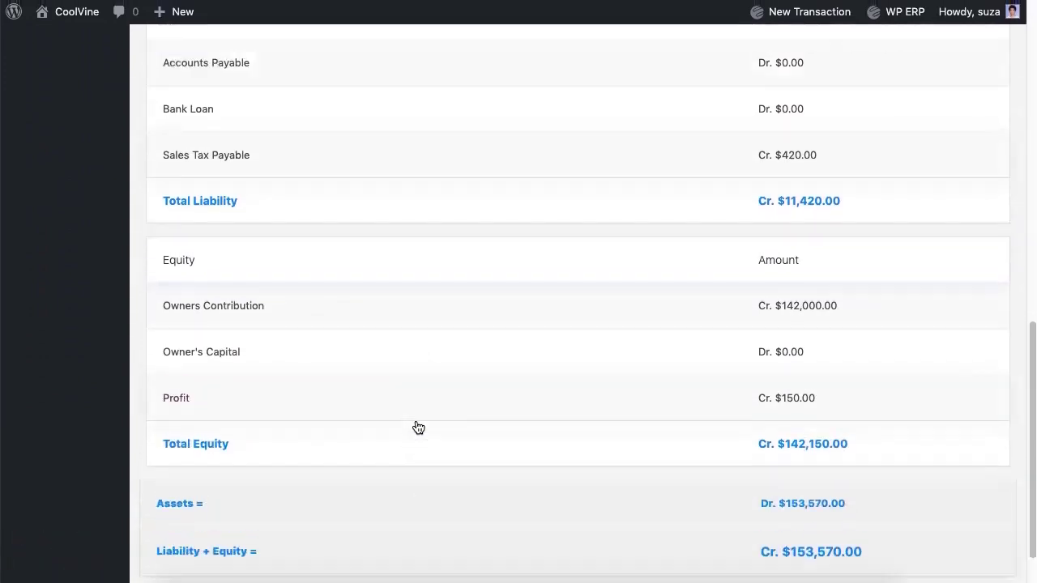
{"action": "left_click", "coordinate": [211, 112]}
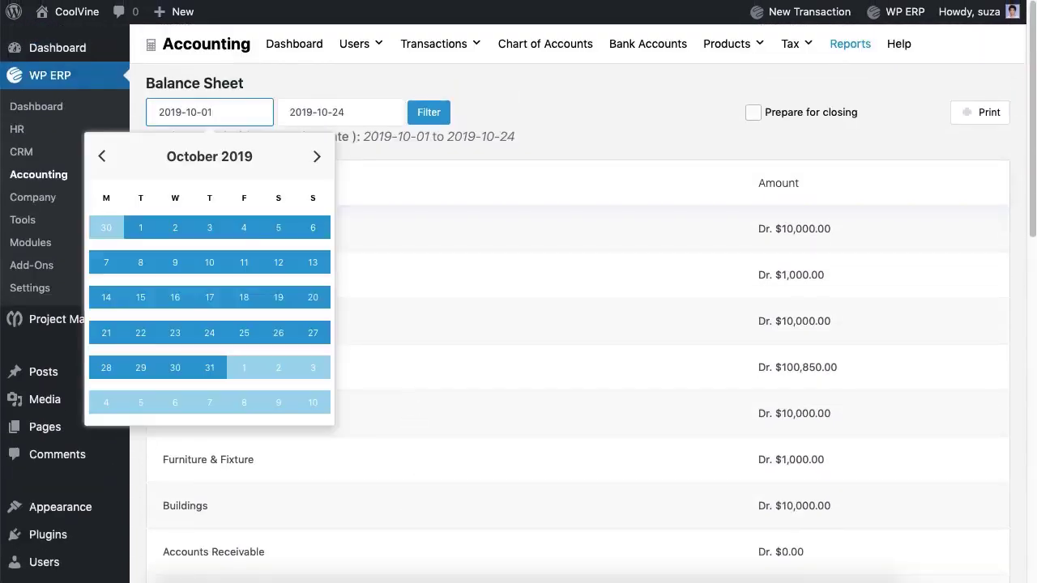
{"action": "left_click", "coordinate": [340, 112]}
{"action": "left_click", "coordinate": [429, 112]}
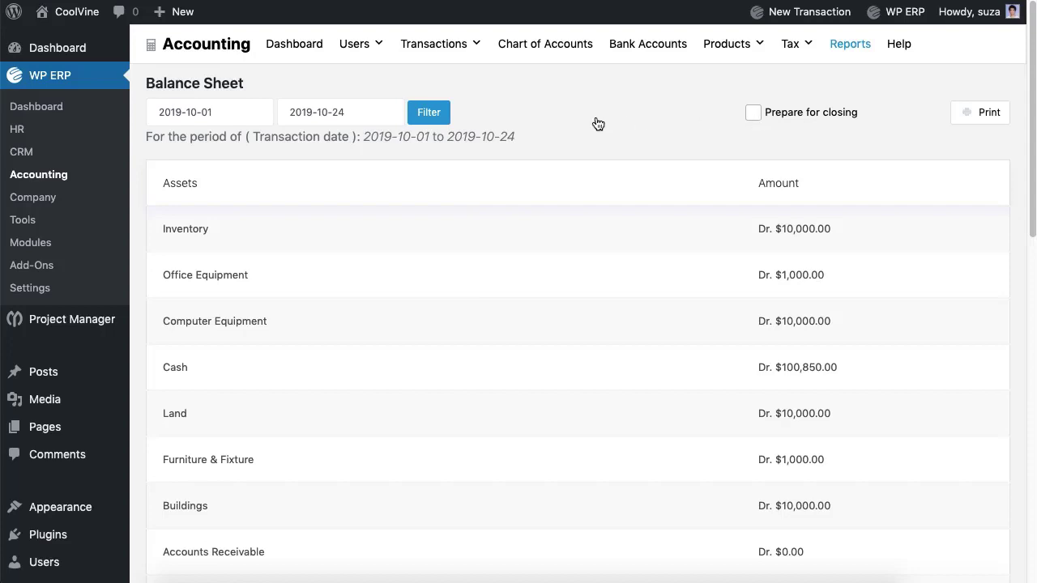
{"action": "scroll", "coordinate": [594, 124], "scroll_direction": "down", "scroll_amount": 8}
{"action": "scroll", "coordinate": [595, 123], "scroll_direction": "up", "scroll_amount": 10}
- Record a new $420 Cash tax payment from the Cash account to NBR
{"action": "mouse_move", "coordinate": [795, 49]}
{"action": "left_click", "coordinate": [806, 108]}
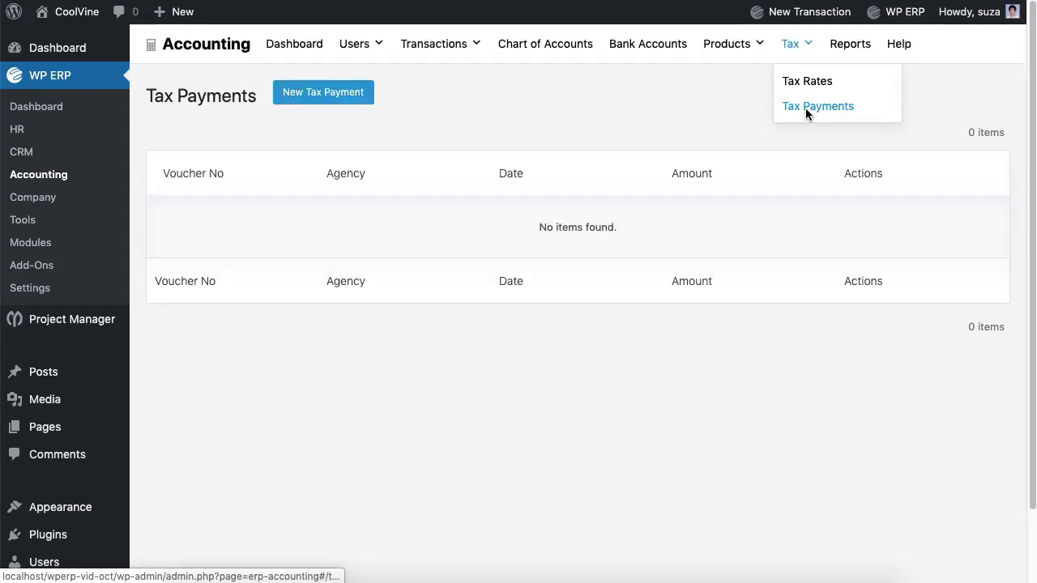
{"action": "left_click", "coordinate": [352, 99]}
{"action": "left_click", "coordinate": [312, 212]}
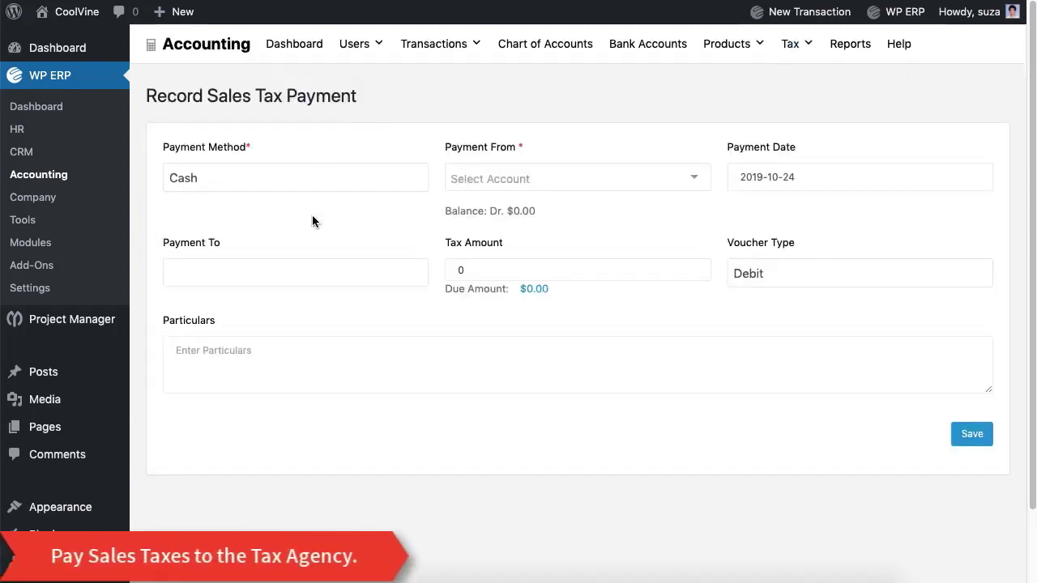
{"action": "left_click", "coordinate": [526, 178]}
{"action": "left_click", "coordinate": [525, 208]}
{"action": "left_click", "coordinate": [366, 285]}
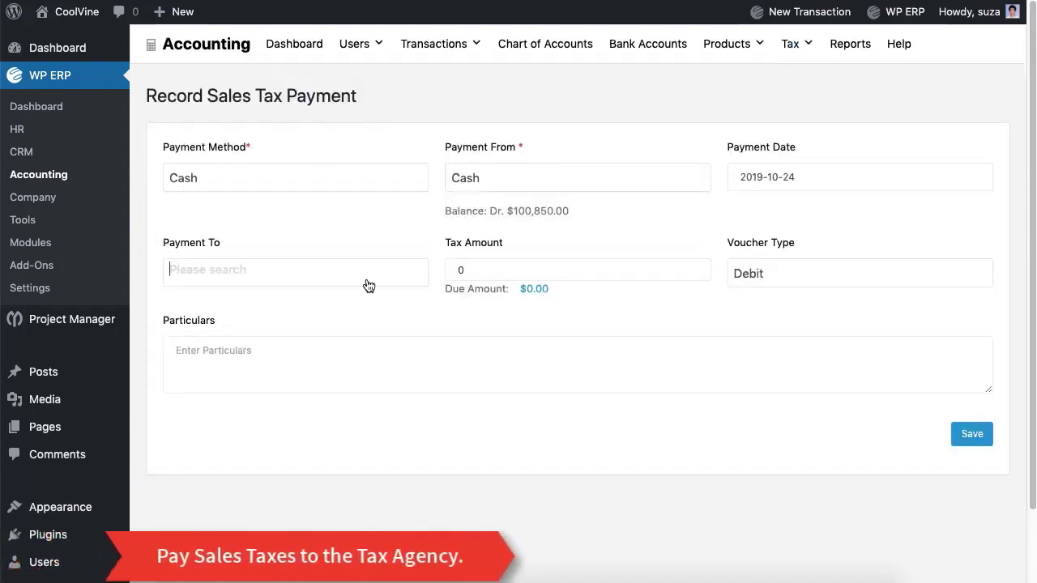
{"action": "left_click", "coordinate": [357, 312]}
{"action": "left_click", "coordinate": [526, 269]}
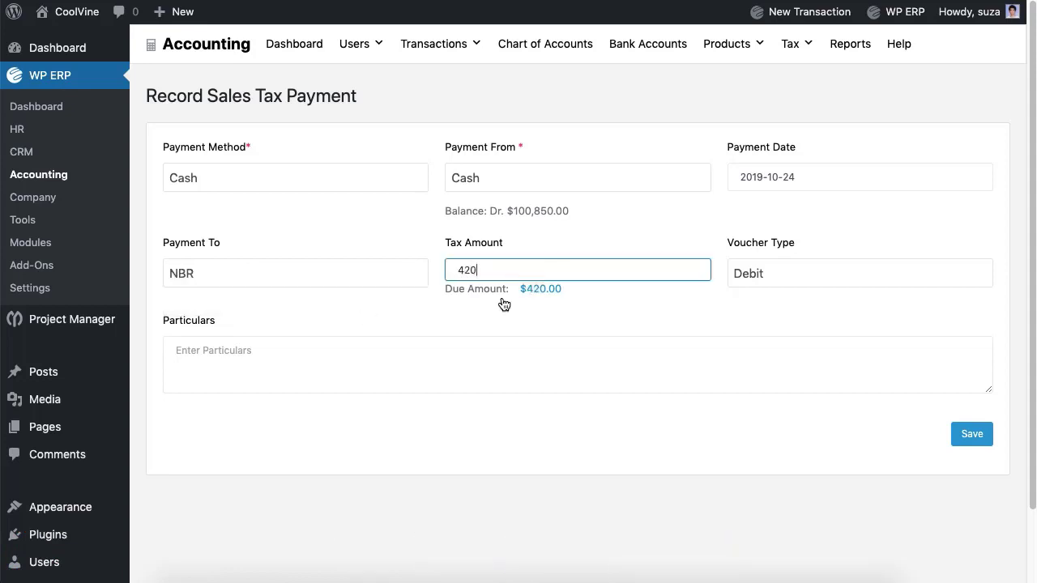
{"action": "key", "text": "Tab"}
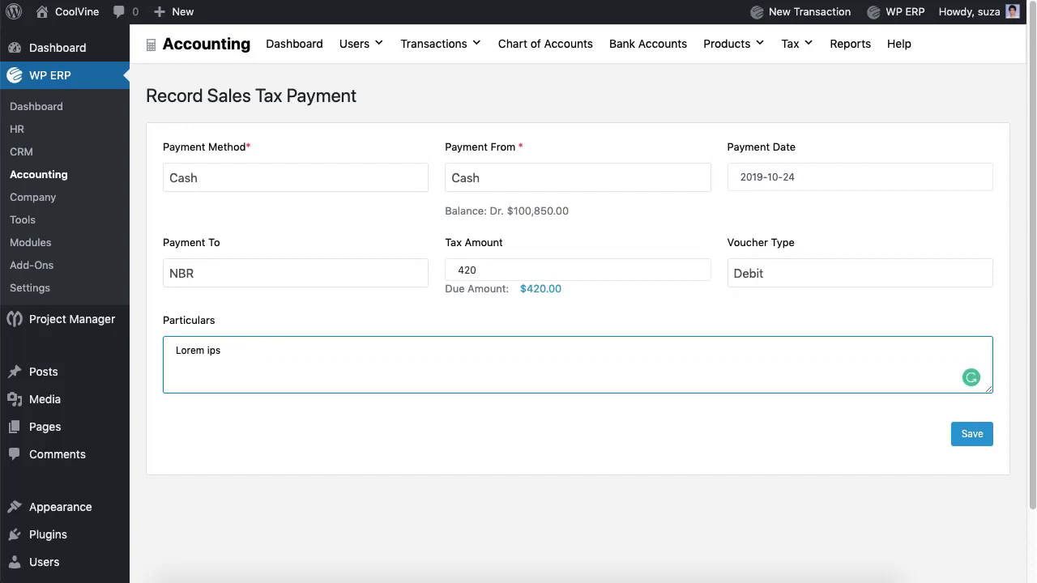
{"action": "left_click", "coordinate": [969, 443]}
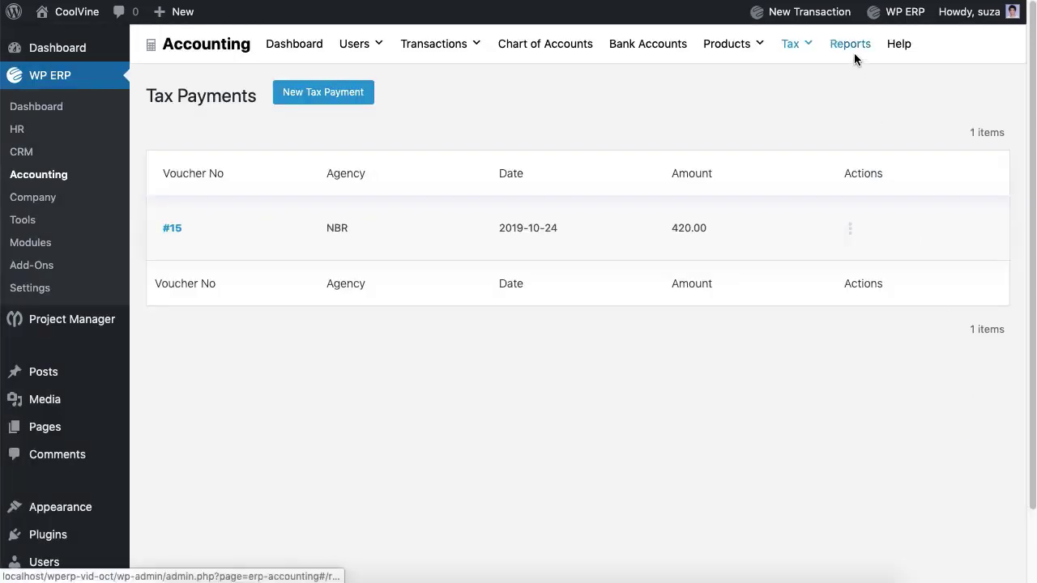
- View NBR's Sales Tax report to confirm the payment zeroed the balance
{"action": "left_click", "coordinate": [854, 53]}
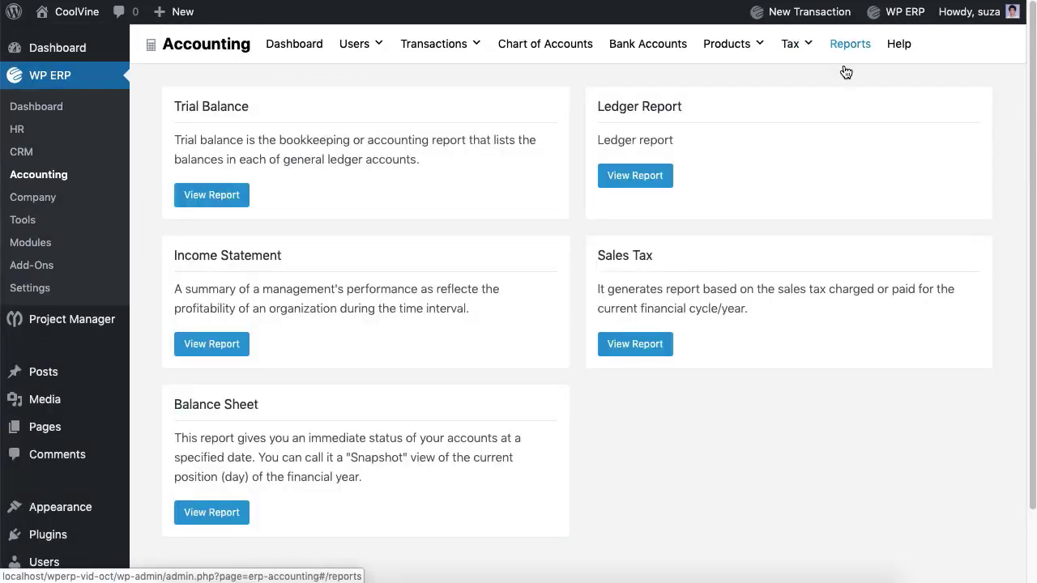
{"action": "left_click", "coordinate": [652, 350]}
{"action": "left_click", "coordinate": [332, 138]}
{"action": "left_click", "coordinate": [316, 169]}
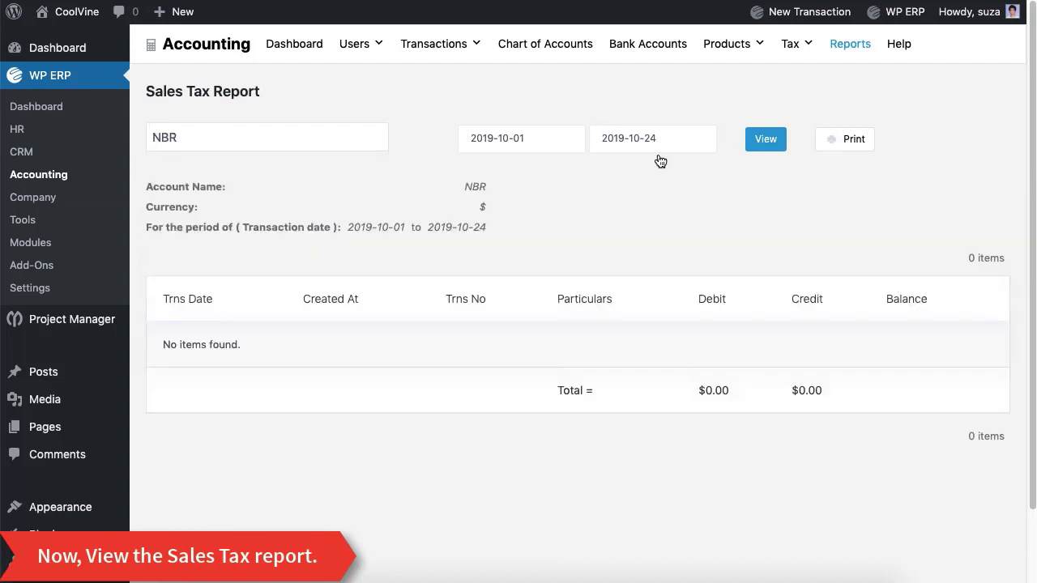
{"action": "left_click", "coordinate": [758, 147]}
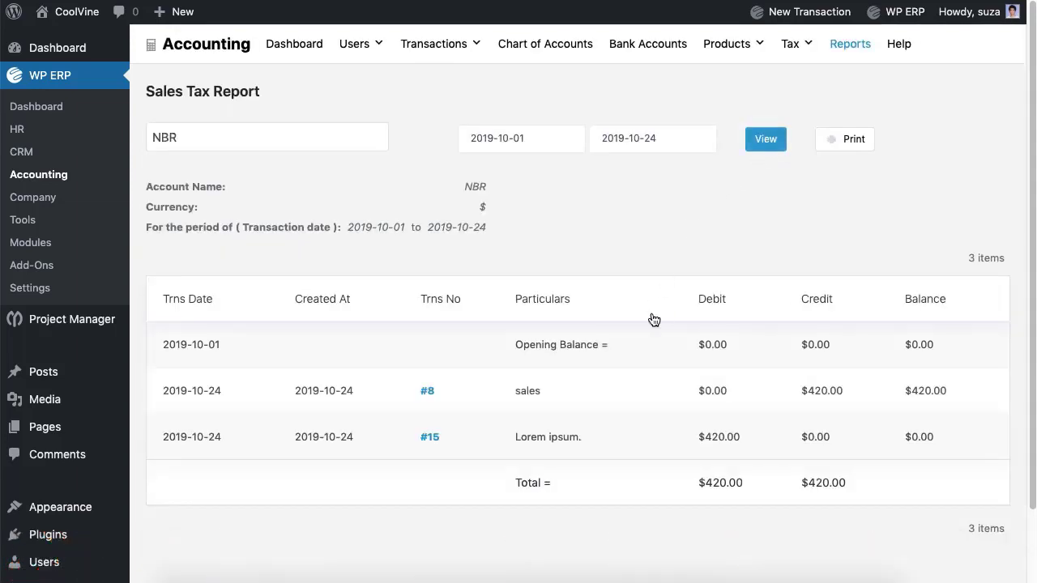
{"action": "scroll", "coordinate": [641, 395], "scroll_direction": "down", "scroll_amount": 2}
{"action": "scroll", "coordinate": [641, 394], "scroll_direction": "up", "scroll_amount": 2}
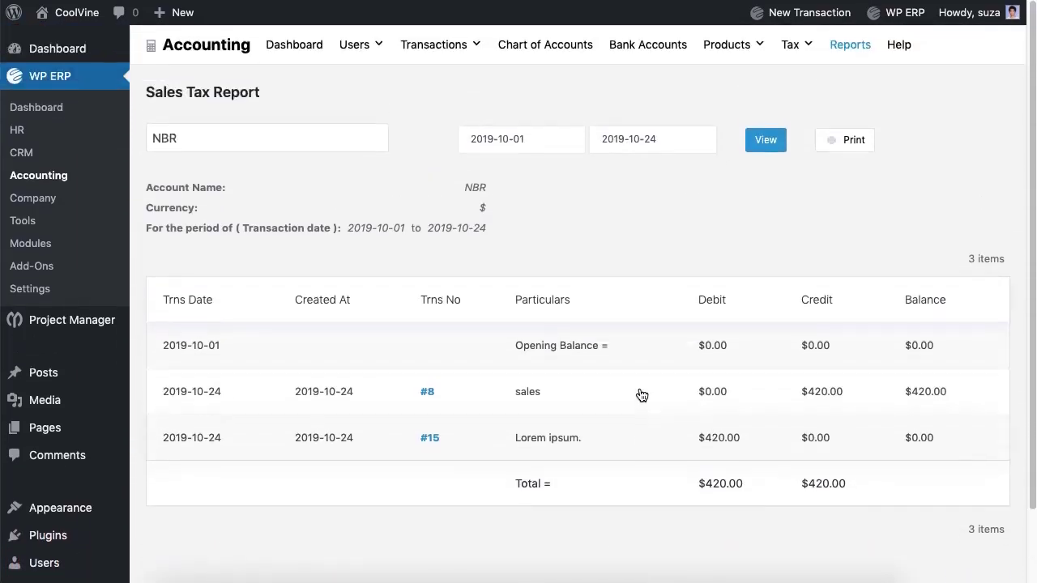
{"action": "left_click", "coordinate": [298, 51]}
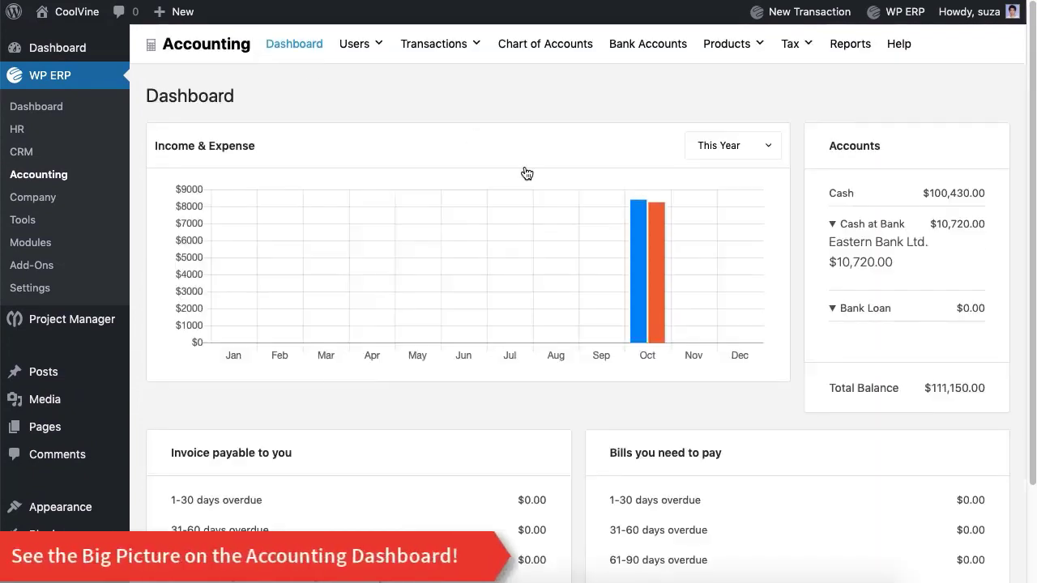
{"action": "mouse_move", "coordinate": [639, 280]}
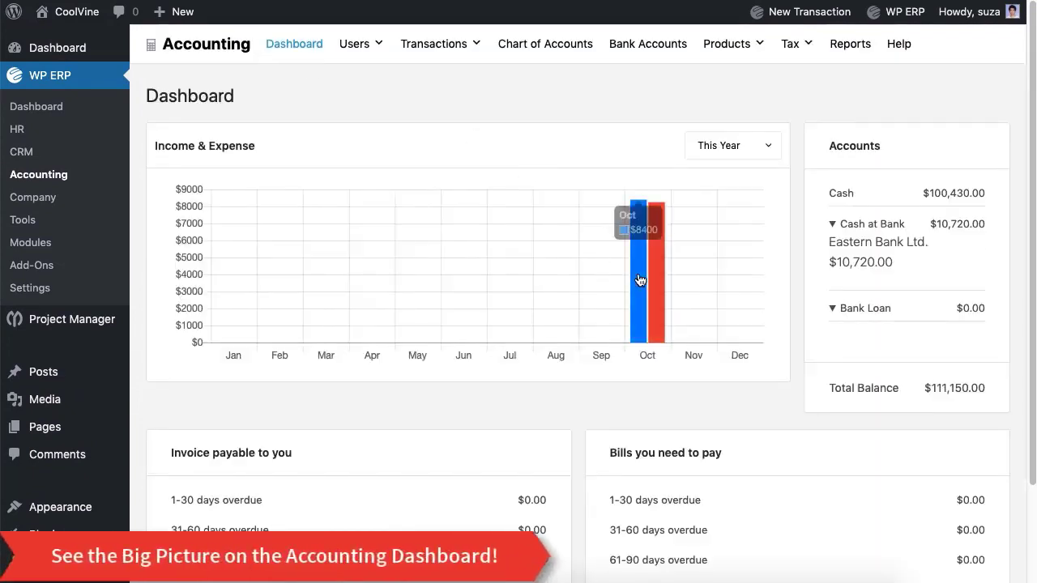
{"action": "scroll", "coordinate": [922, 358], "scroll_direction": "down", "scroll_amount": 2}
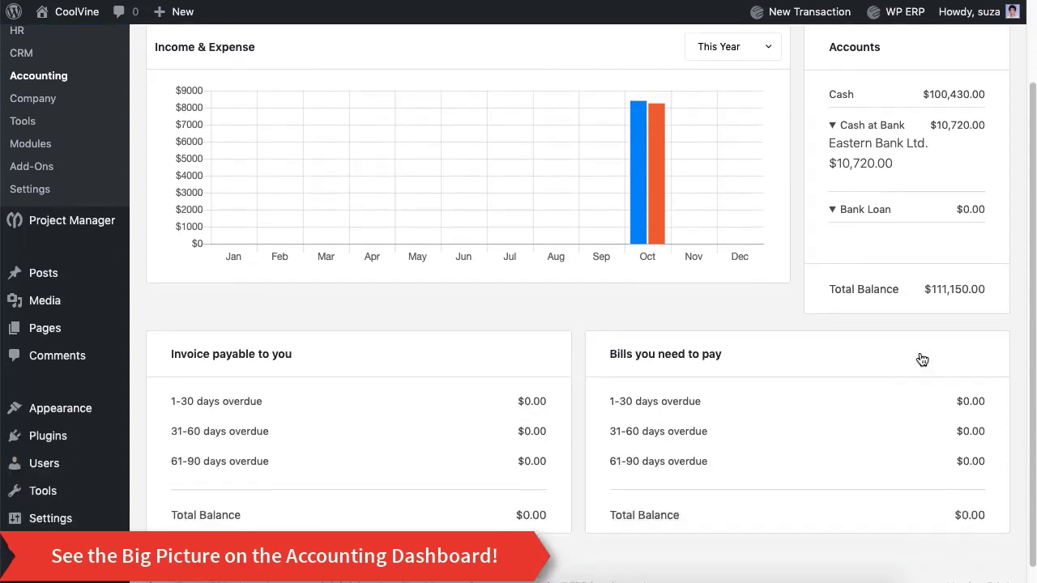
{"action": "scroll", "coordinate": [921, 359], "scroll_direction": "up", "scroll_amount": 3}
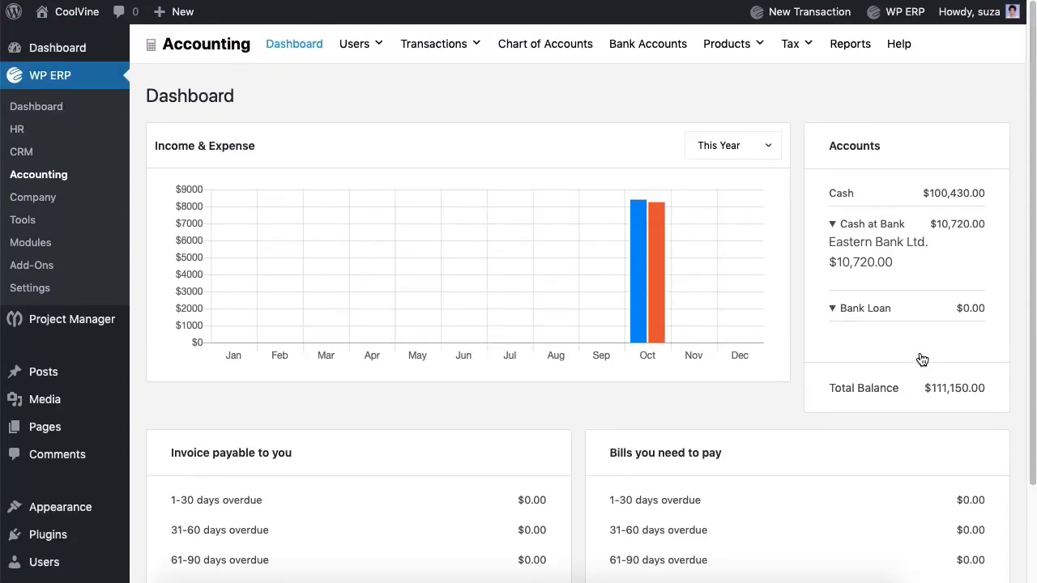
{"action": "left_click", "coordinate": [764, 145]}
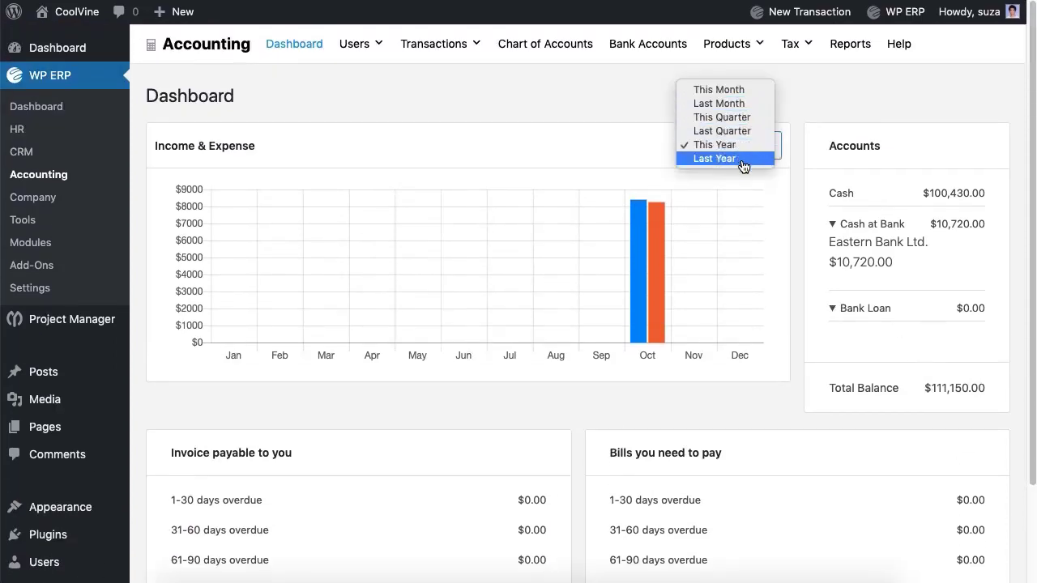
{"action": "left_click", "coordinate": [564, 104]}
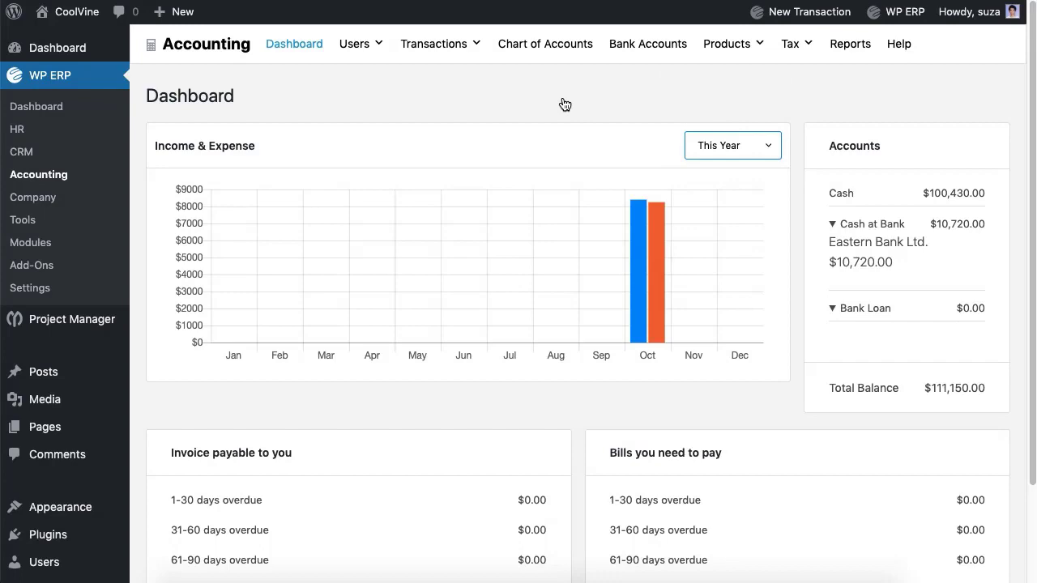